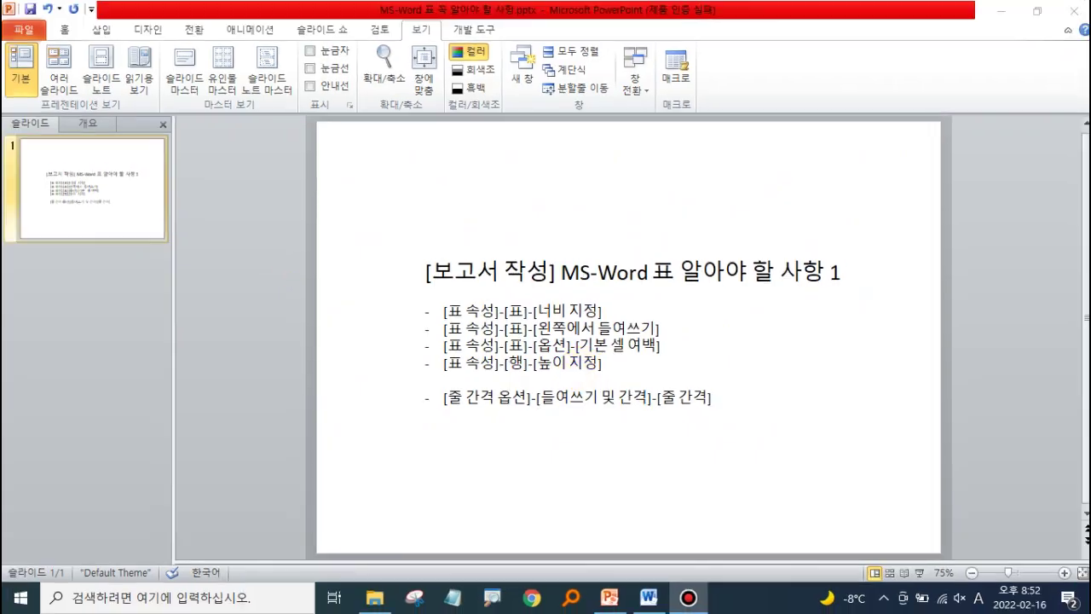
Switch from the PowerPoint table-tips slide to the audit report in Word.
{"action": "left_click", "coordinate": [647, 596]}
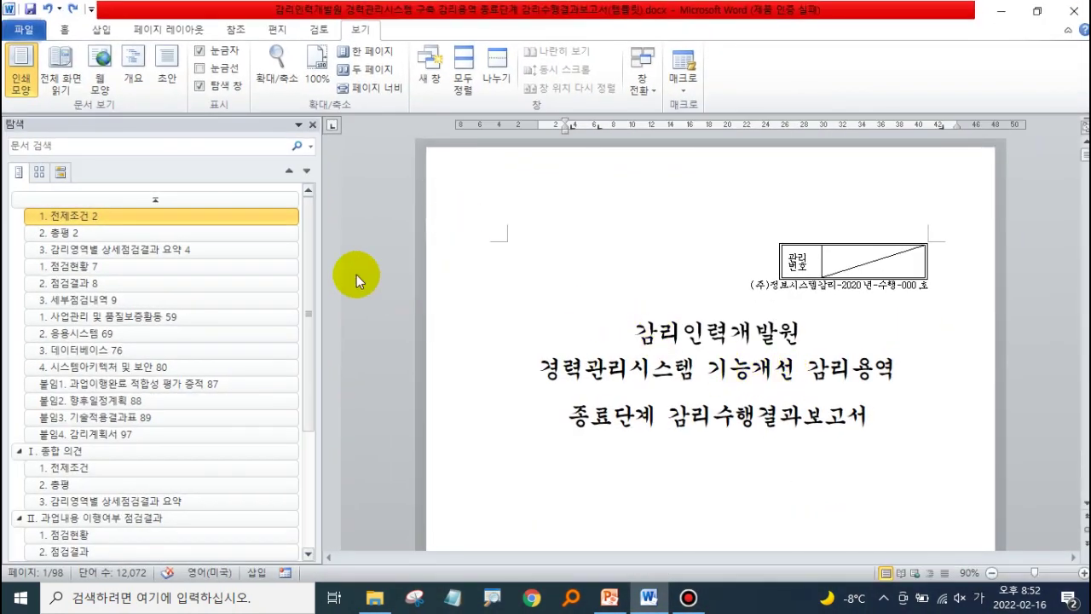
Narrow the navigation pane and scroll to the page-8 감리영역별 상세점검결과 요약 table.
{"action": "left_click_drag", "start_coordinate": [320, 287], "coordinate": [209, 290]}
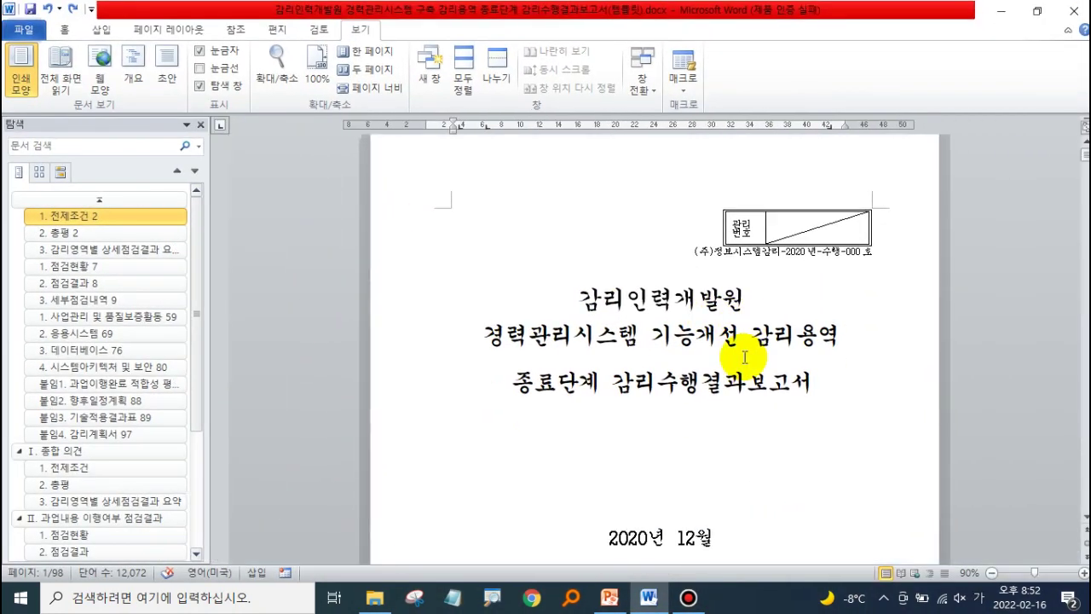
{"action": "scroll", "coordinate": [730, 362], "scroll_direction": "down", "scroll_amount": 8}
{"action": "scroll", "coordinate": [735, 368], "scroll_direction": "down", "scroll_amount": 7}
{"action": "scroll", "coordinate": [735, 369], "scroll_direction": "down", "scroll_amount": 8}
{"action": "scroll", "coordinate": [733, 370], "scroll_direction": "down", "scroll_amount": 10}
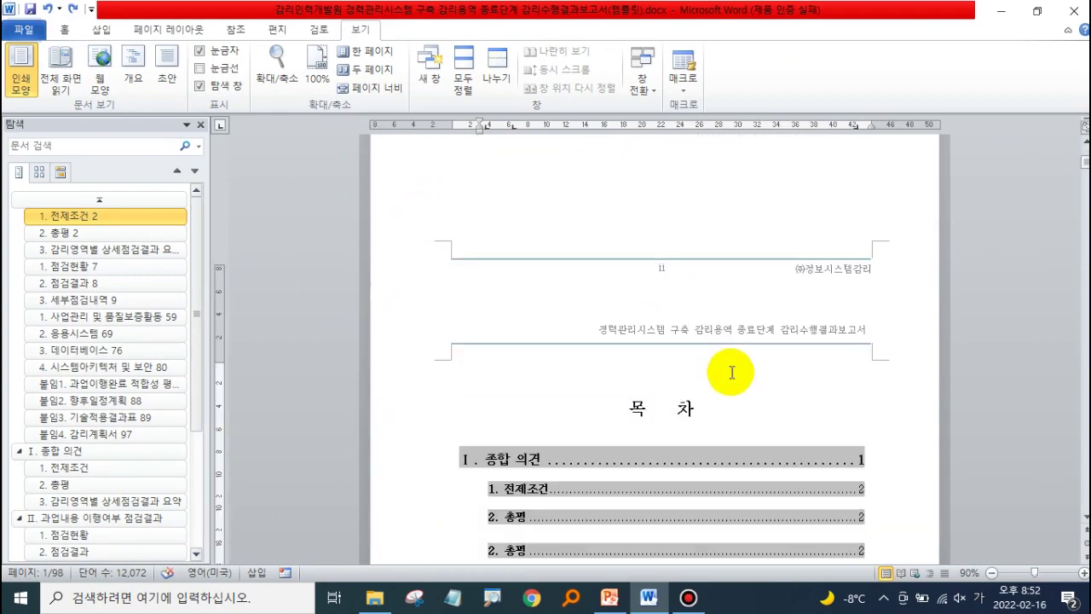
{"action": "scroll", "coordinate": [731, 372], "scroll_direction": "down", "scroll_amount": 8}
{"action": "scroll", "coordinate": [729, 375], "scroll_direction": "down", "scroll_amount": 8}
{"action": "scroll", "coordinate": [729, 375], "scroll_direction": "down", "scroll_amount": 5}
{"action": "scroll", "coordinate": [724, 373], "scroll_direction": "down", "scroll_amount": 5}
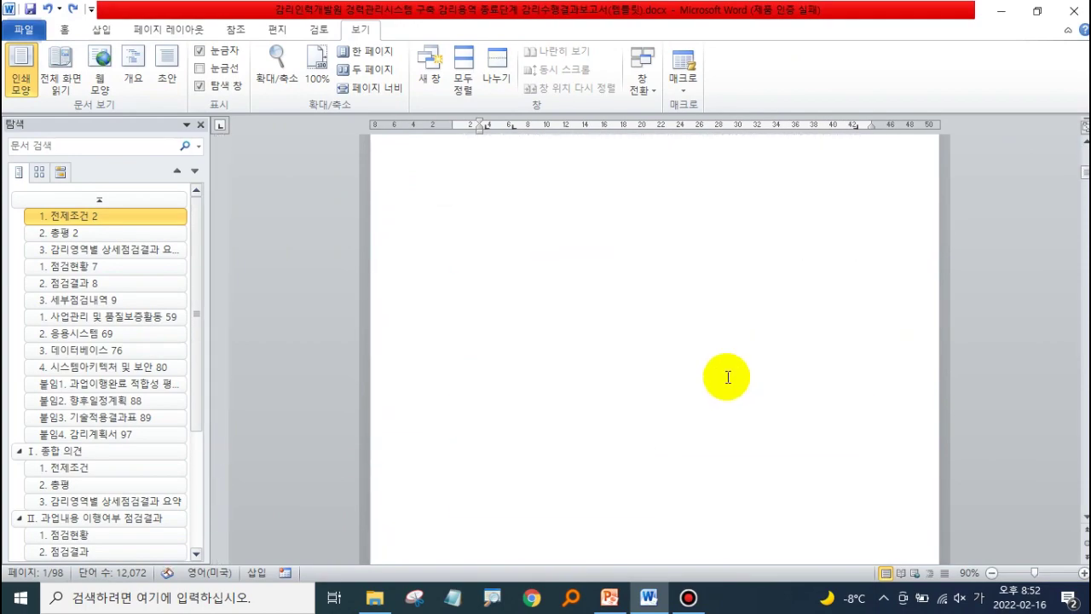
{"action": "scroll", "coordinate": [724, 373], "scroll_direction": "down", "scroll_amount": 3}
{"action": "scroll", "coordinate": [725, 374], "scroll_direction": "down", "scroll_amount": 3}
{"action": "scroll", "coordinate": [724, 375], "scroll_direction": "down", "scroll_amount": 5}
{"action": "scroll", "coordinate": [723, 377], "scroll_direction": "down", "scroll_amount": 5}
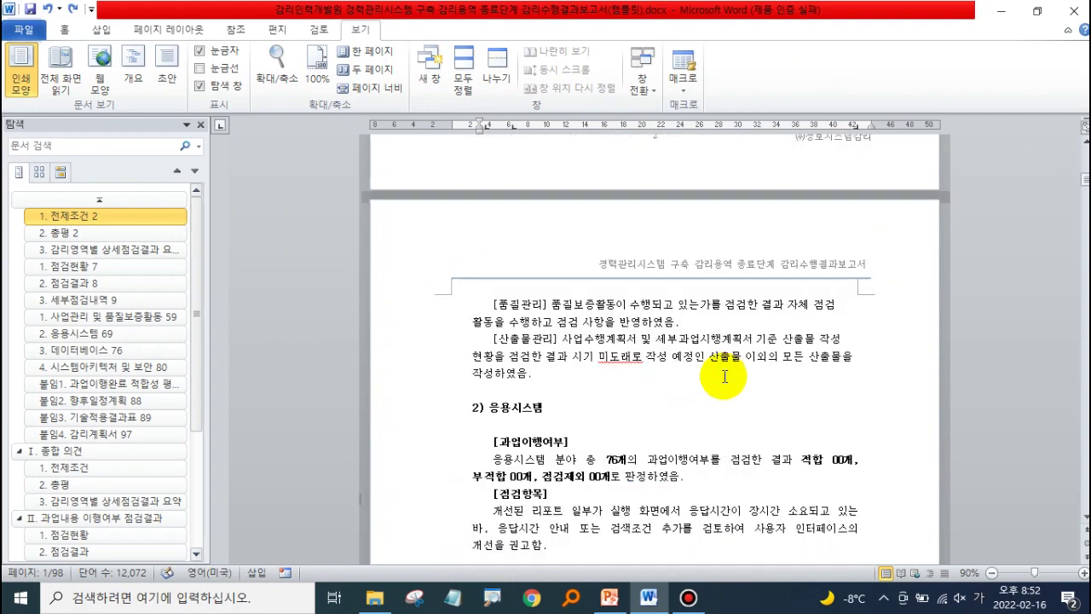
{"action": "scroll", "coordinate": [721, 379], "scroll_direction": "down", "scroll_amount": 5}
{"action": "scroll", "coordinate": [721, 379], "scroll_direction": "down", "scroll_amount": 10}
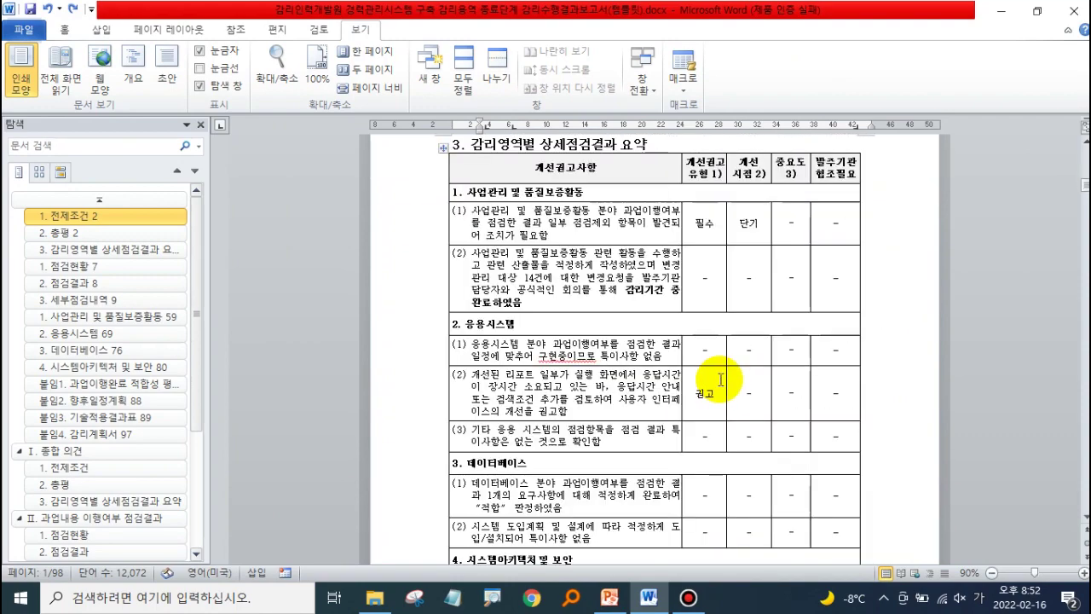
{"action": "scroll", "coordinate": [719, 443], "scroll_direction": "up", "scroll_amount": 2}
{"action": "scroll", "coordinate": [718, 443], "scroll_direction": "up", "scroll_amount": 2}
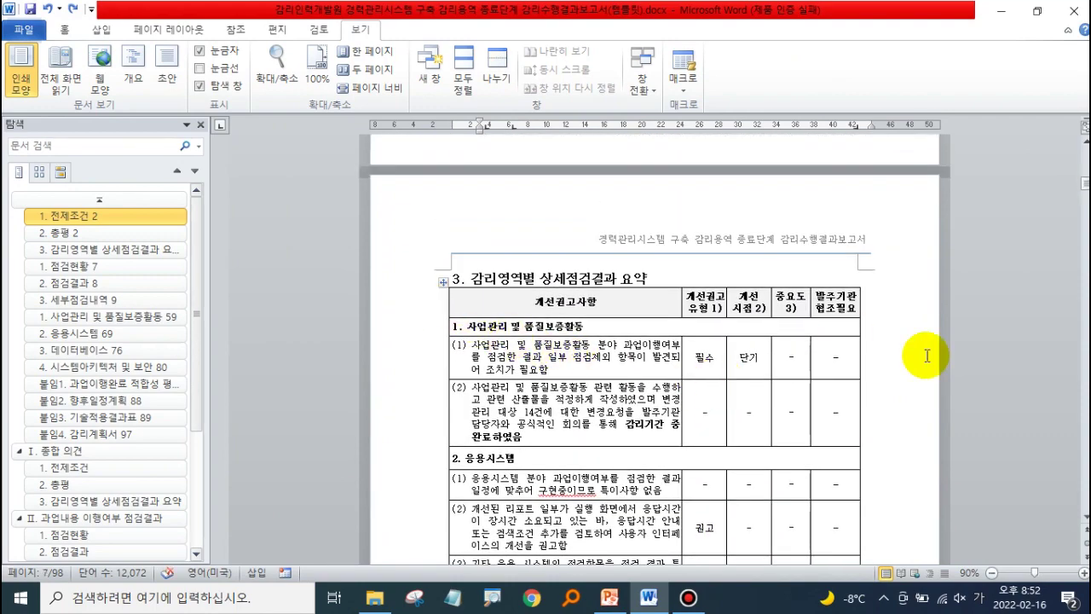
{"action": "scroll", "coordinate": [869, 409], "scroll_direction": "down", "scroll_amount": 3}
{"action": "scroll", "coordinate": [863, 418], "scroll_direction": "down", "scroll_amount": 7}
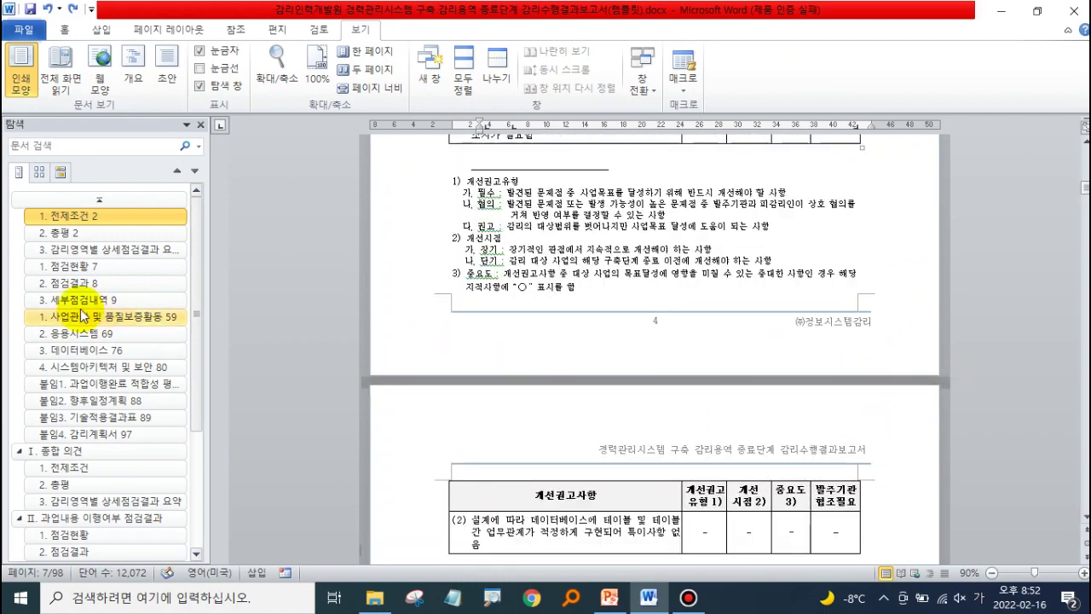
{"action": "scroll", "coordinate": [564, 344], "scroll_direction": "down", "scroll_amount": 5}
{"action": "scroll", "coordinate": [564, 344], "scroll_direction": "down", "scroll_amount": 10}
{"action": "scroll", "coordinate": [564, 344], "scroll_direction": "down", "scroll_amount": 5}
{"action": "scroll", "coordinate": [564, 345], "scroll_direction": "down", "scroll_amount": 10}
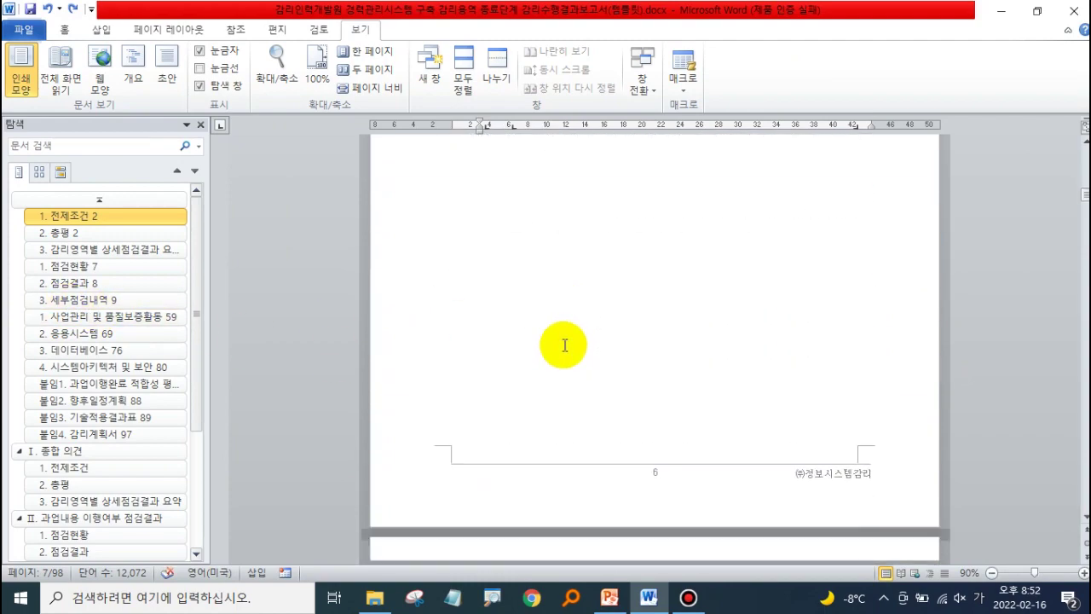
{"action": "scroll", "coordinate": [564, 345], "scroll_direction": "down", "scroll_amount": 10}
{"action": "scroll", "coordinate": [564, 345], "scroll_direction": "down", "scroll_amount": 6}
{"action": "scroll", "coordinate": [564, 344], "scroll_direction": "up", "scroll_amount": 5}
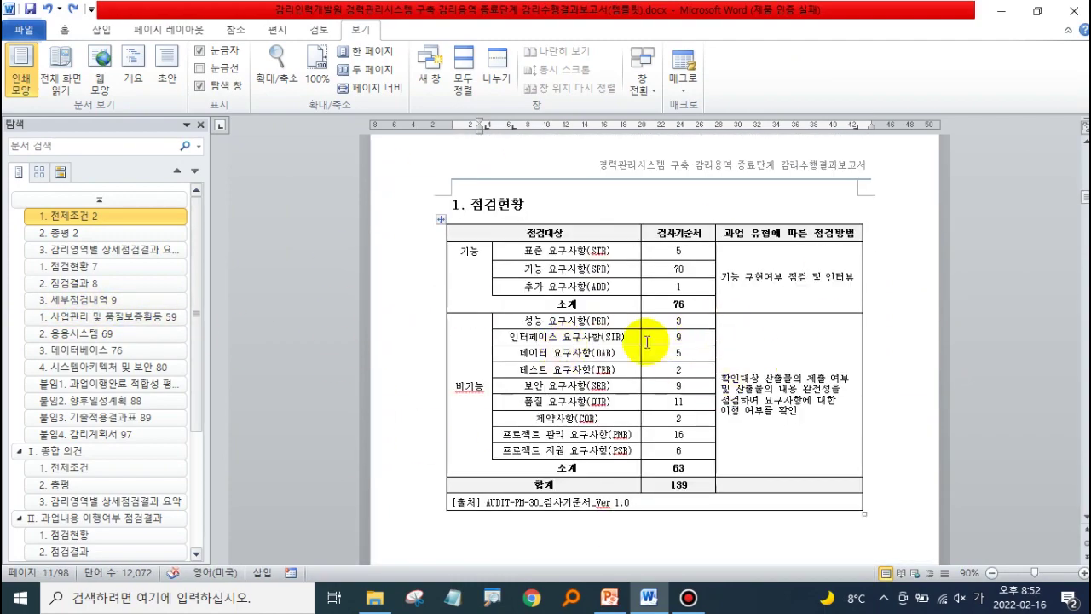
{"action": "scroll", "coordinate": [789, 319], "scroll_direction": "down", "scroll_amount": 15}
{"action": "scroll", "coordinate": [790, 320], "scroll_direction": "up", "scroll_amount": 10}
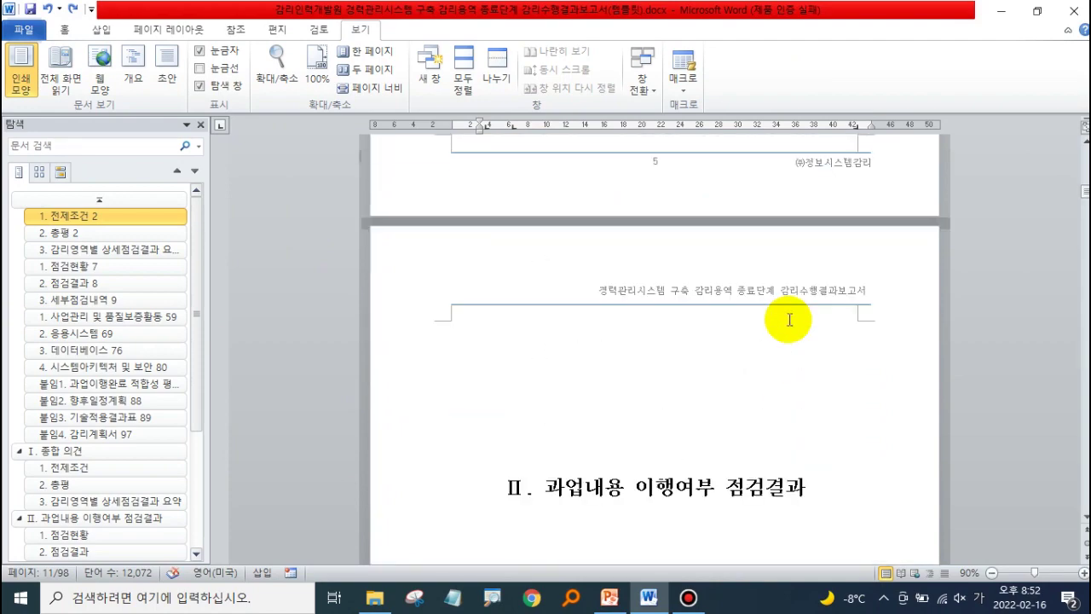
{"action": "scroll", "coordinate": [789, 319], "scroll_direction": "up", "scroll_amount": 5}
{"action": "scroll", "coordinate": [789, 320], "scroll_direction": "down", "scroll_amount": 3}
{"action": "scroll", "coordinate": [789, 320], "scroll_direction": "up", "scroll_amount": 5}
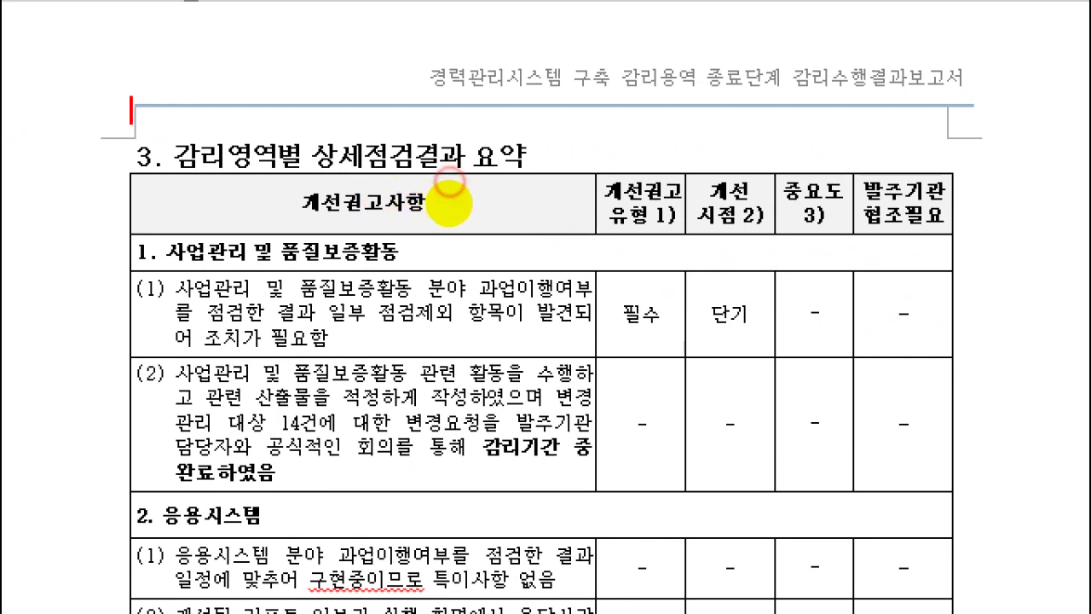
{"action": "left_click_drag", "start_coordinate": [951, 83], "coordinate": [958, 243]}
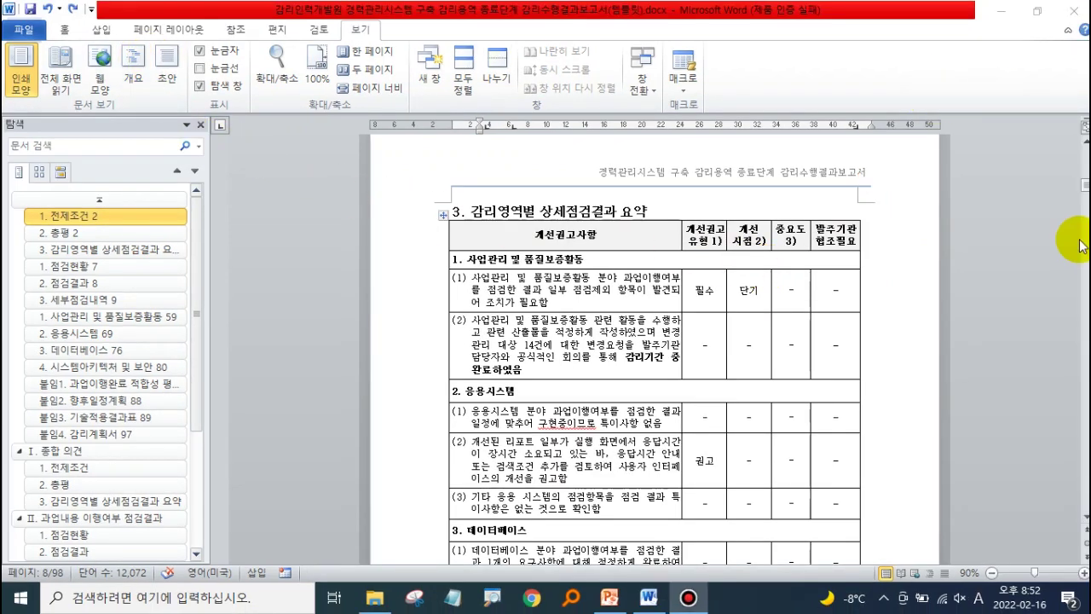
Apply the Office 2003 Default margins: 3.5 cm top, 3 cm bottom and sides.
{"action": "left_click", "coordinate": [164, 29]}
{"action": "left_click", "coordinate": [145, 78]}
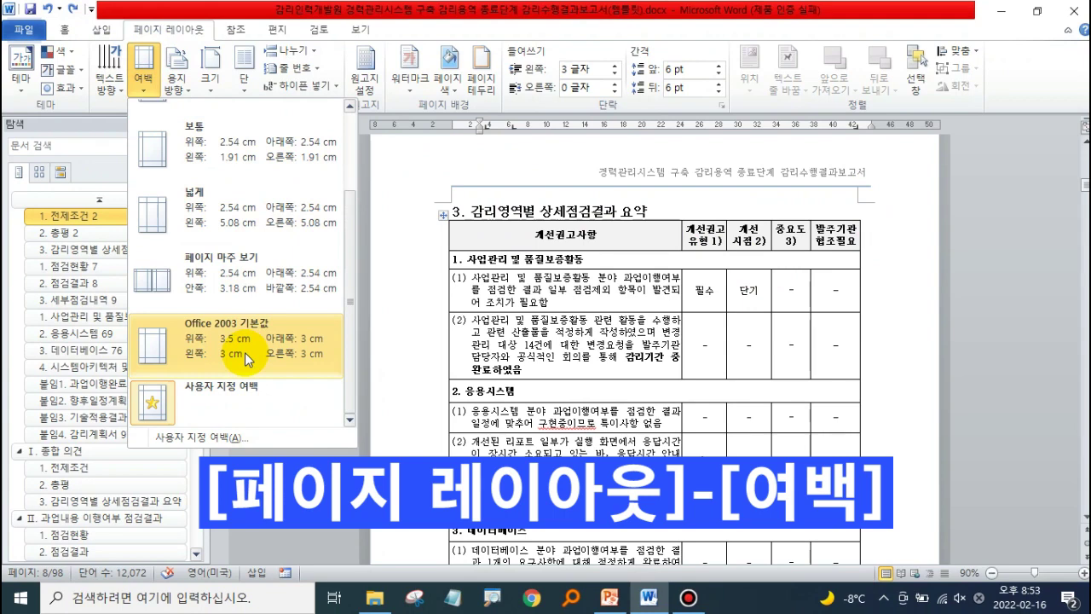
{"action": "left_click", "coordinate": [245, 352]}
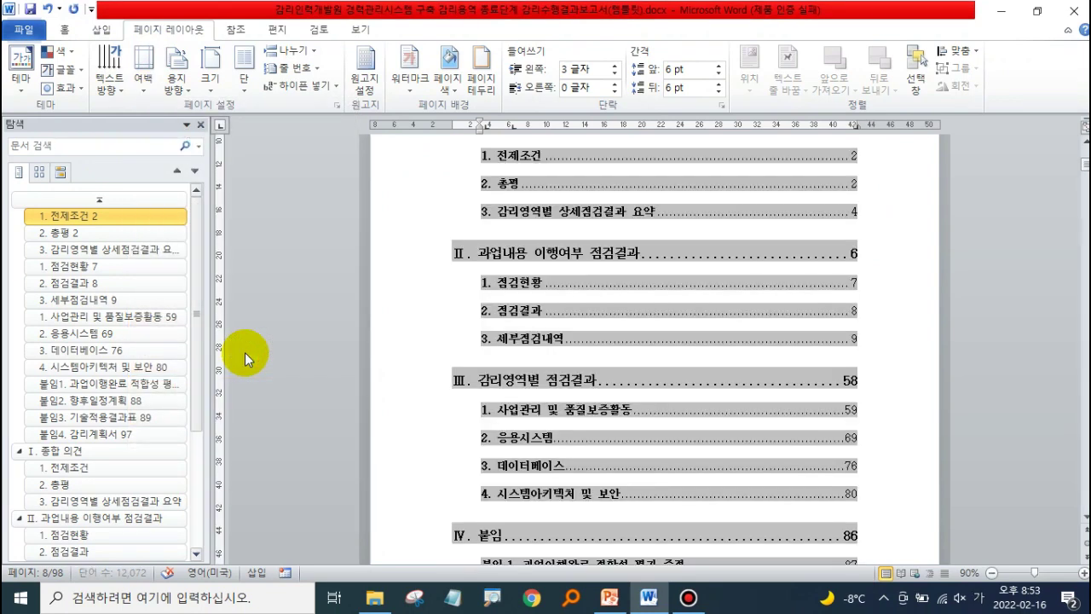
Scroll the report and jump to the 3. 감리영역별 상세점검결과 요약 section.
{"action": "scroll", "coordinate": [882, 323], "scroll_direction": "down", "scroll_amount": 3}
{"action": "scroll", "coordinate": [880, 325], "scroll_direction": "down", "scroll_amount": 3}
{"action": "scroll", "coordinate": [880, 325], "scroll_direction": "down", "scroll_amount": 3}
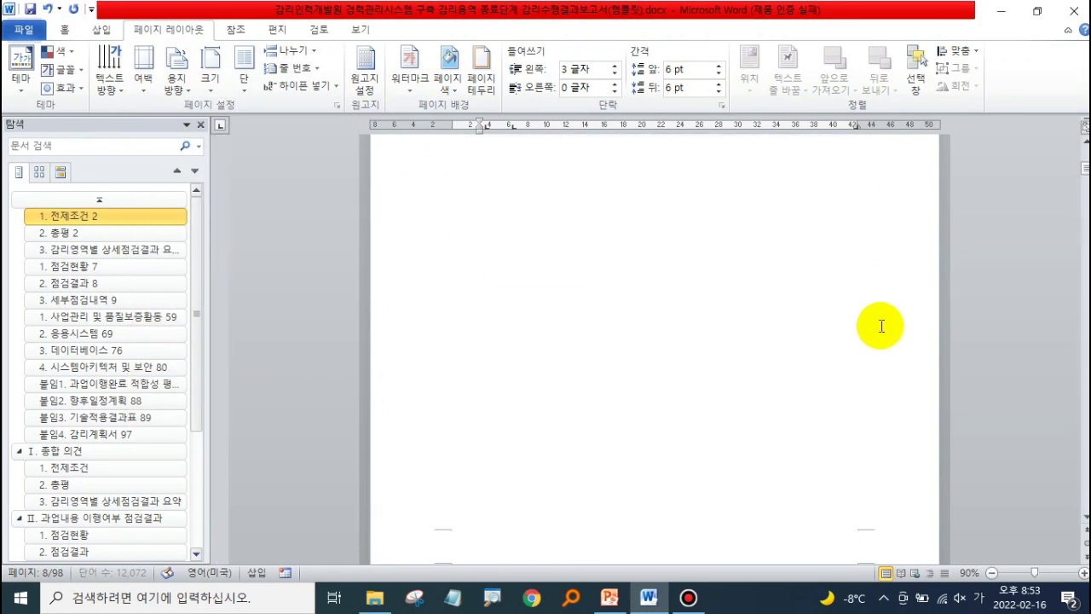
{"action": "scroll", "coordinate": [881, 324], "scroll_direction": "down", "scroll_amount": 2}
{"action": "scroll", "coordinate": [869, 325], "scroll_direction": "down", "scroll_amount": 5}
{"action": "scroll", "coordinate": [869, 326], "scroll_direction": "down", "scroll_amount": 5}
{"action": "scroll", "coordinate": [872, 326], "scroll_direction": "down", "scroll_amount": 5}
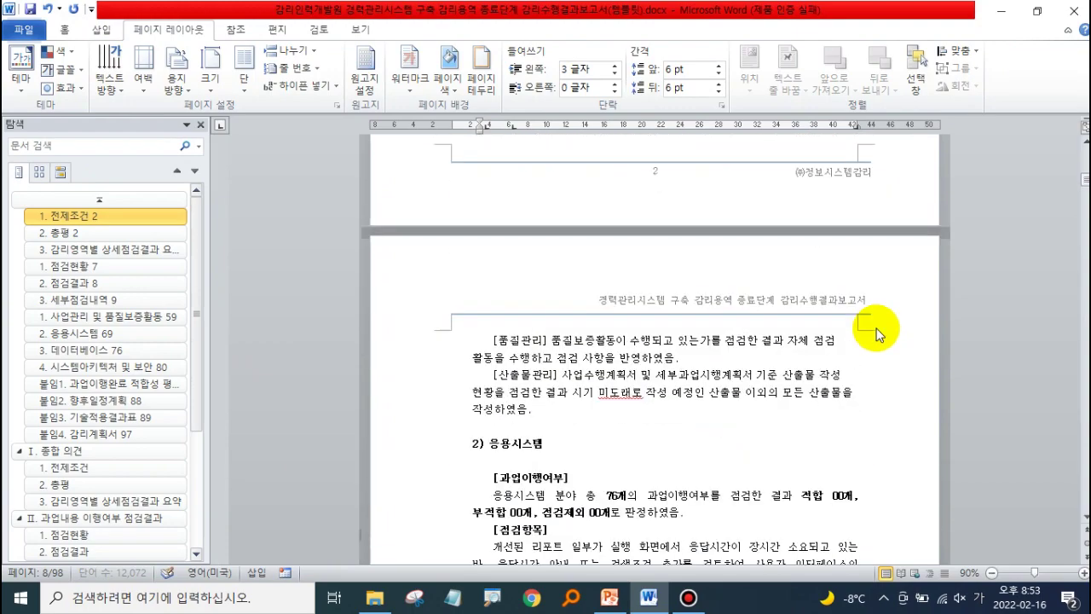
{"action": "scroll", "coordinate": [507, 287], "scroll_direction": "down", "scroll_amount": 5}
{"action": "left_click", "coordinate": [115, 249]}
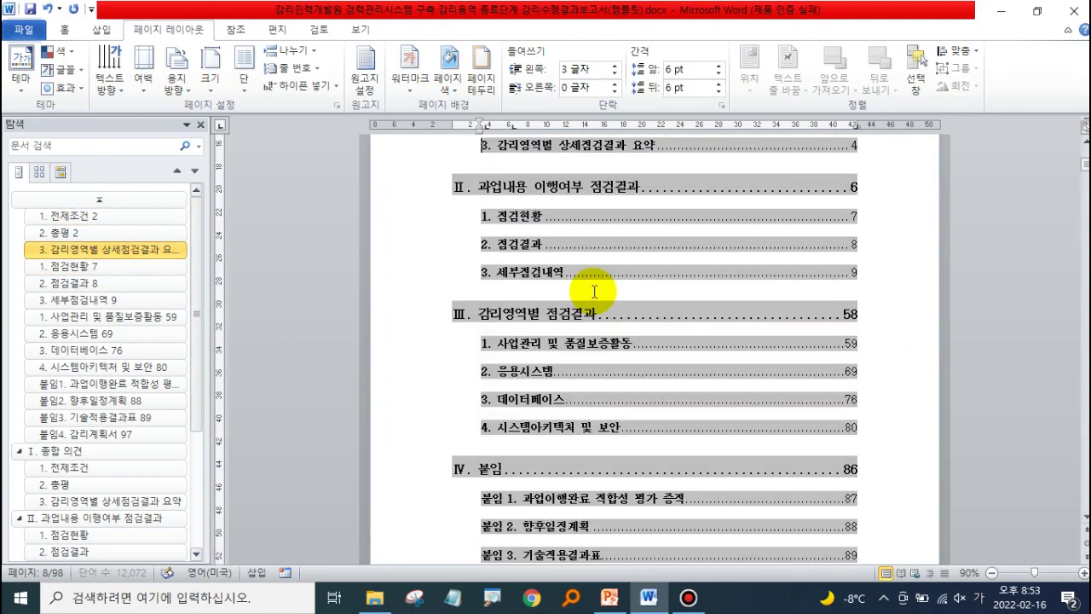
Step through the 점검현황, 점검결과, 세부점검내역, appendix and 전제조건 headings, returning to section 3.
{"action": "left_click", "coordinate": [94, 267]}
{"action": "left_click", "coordinate": [98, 282]}
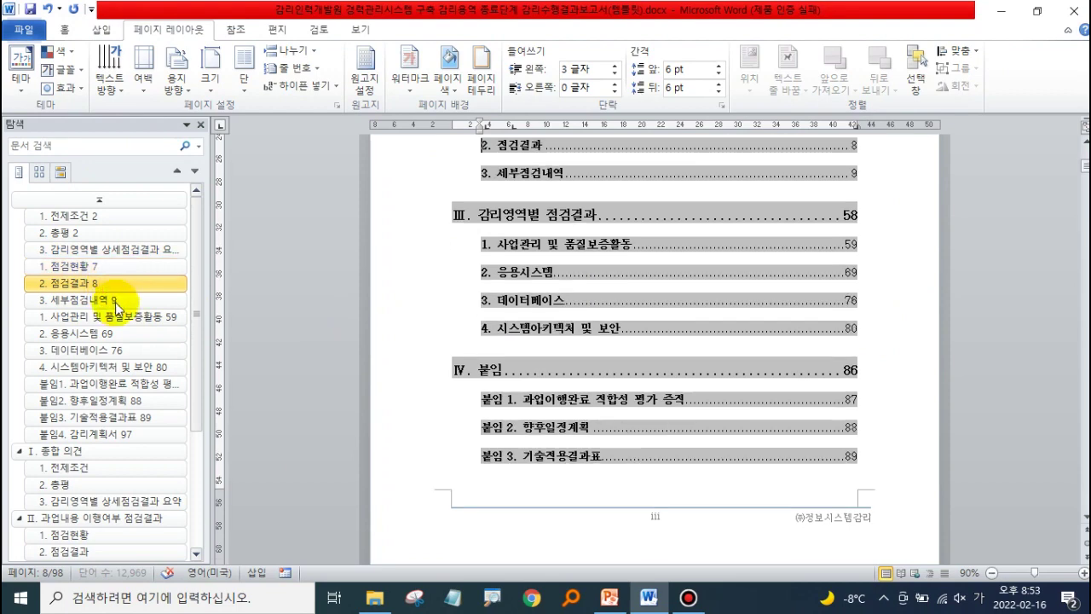
{"action": "left_click", "coordinate": [118, 304]}
{"action": "left_click", "coordinate": [114, 317]}
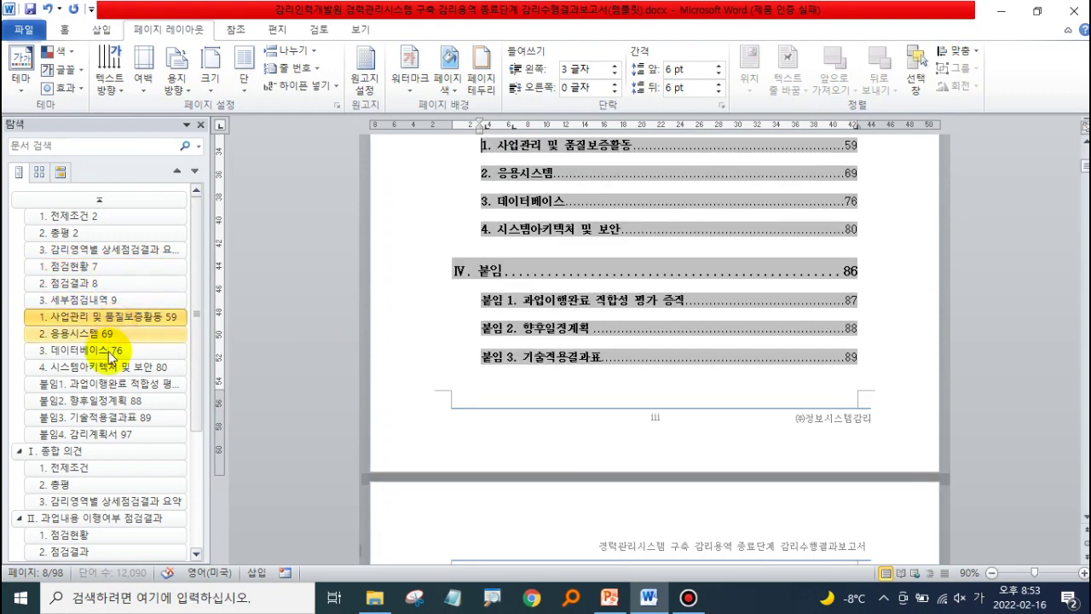
{"action": "left_click", "coordinate": [111, 384]}
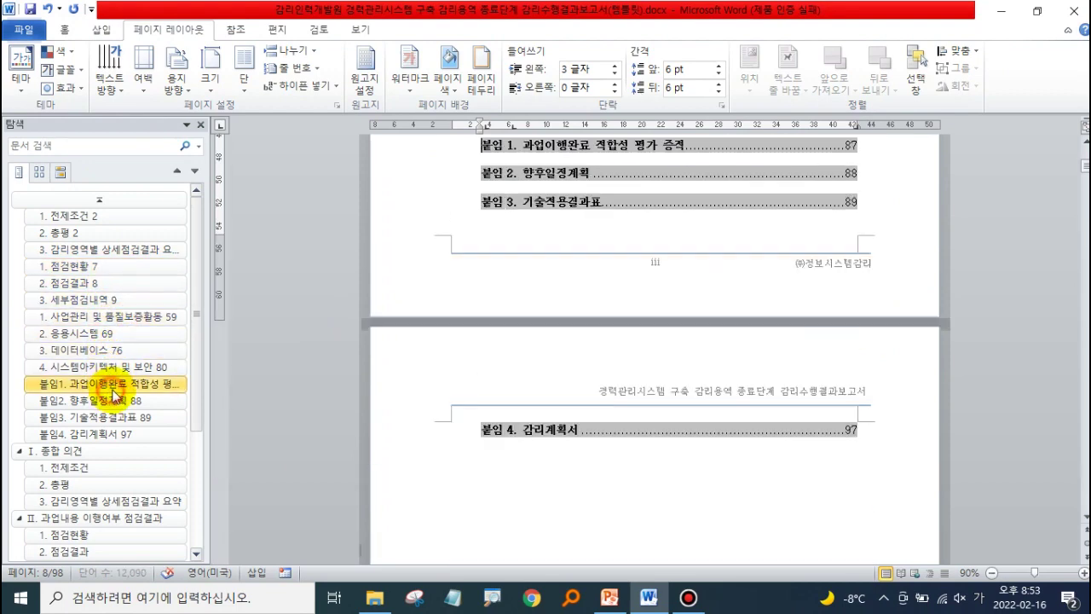
{"action": "left_click", "coordinate": [109, 469]}
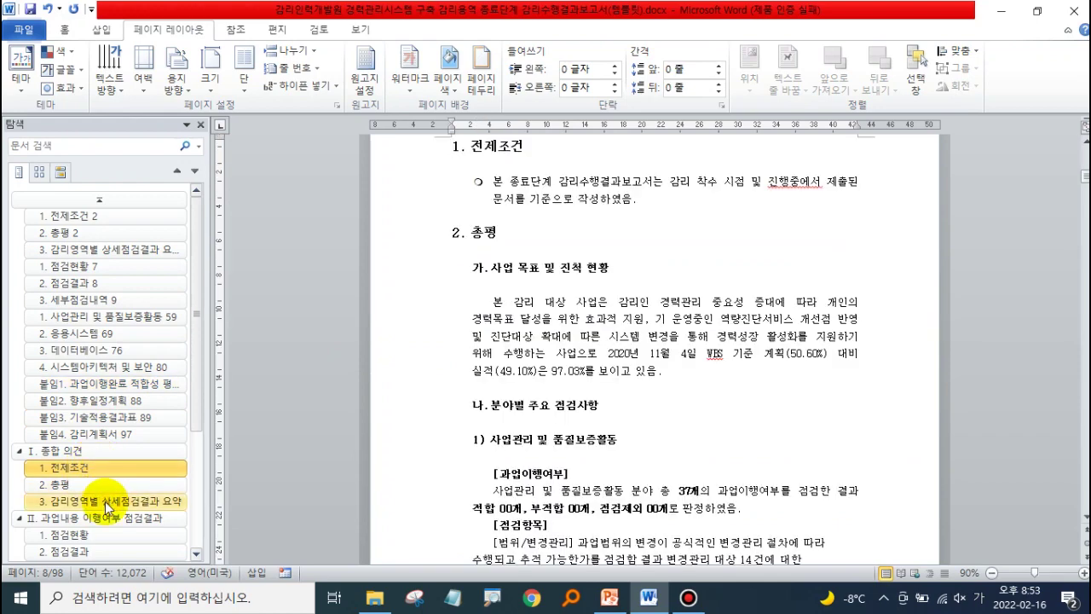
{"action": "left_click", "coordinate": [109, 503]}
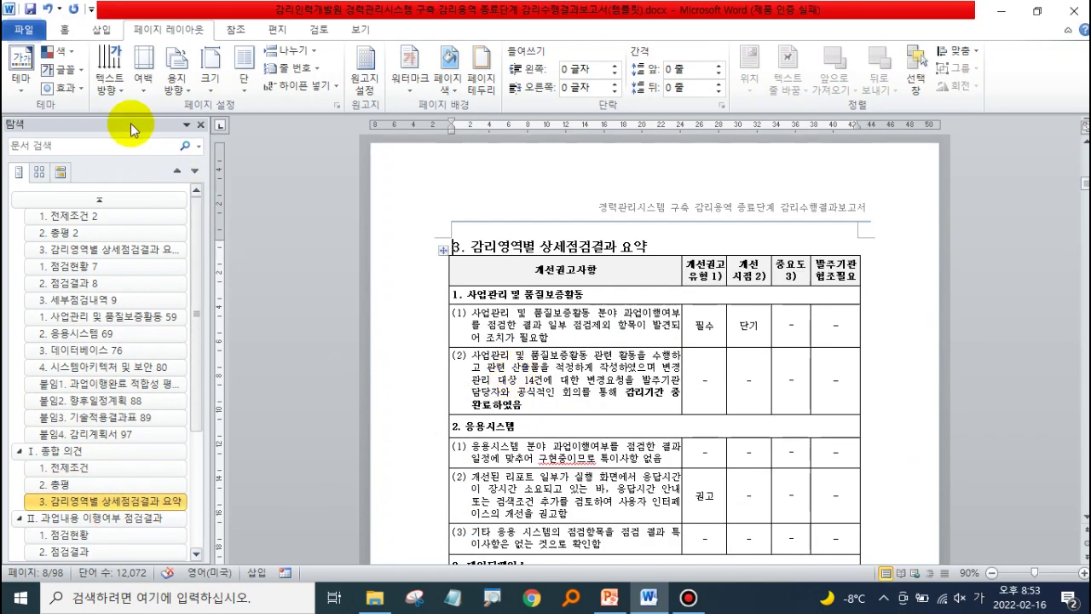
{"action": "left_click", "coordinate": [143, 83]}
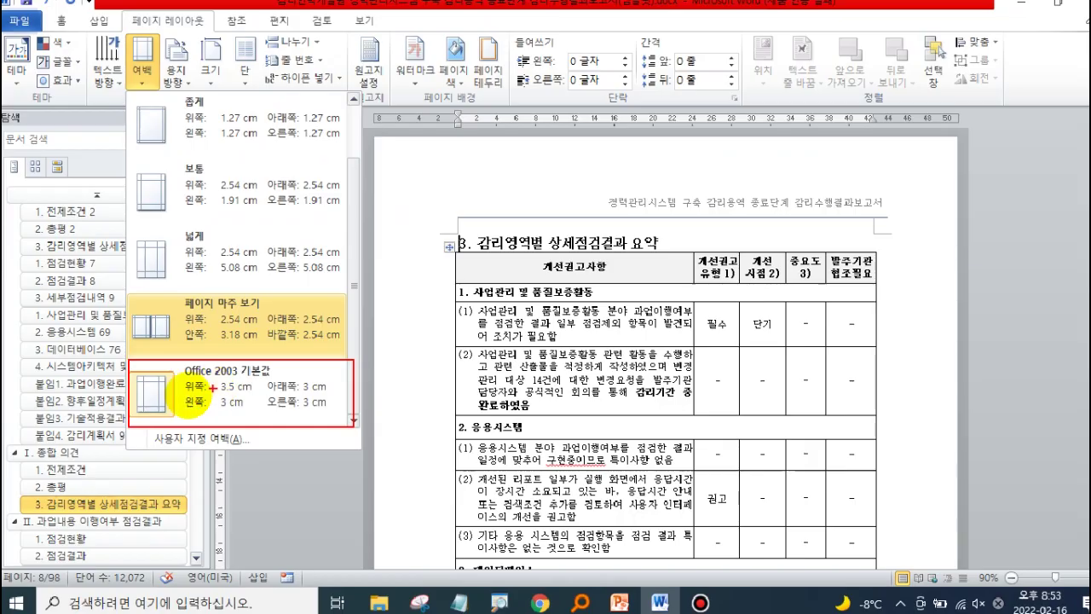
Reapply the Office 2003 Default margins of 3.5 cm top and 3 cm sides.
{"action": "left_click", "coordinate": [236, 382]}
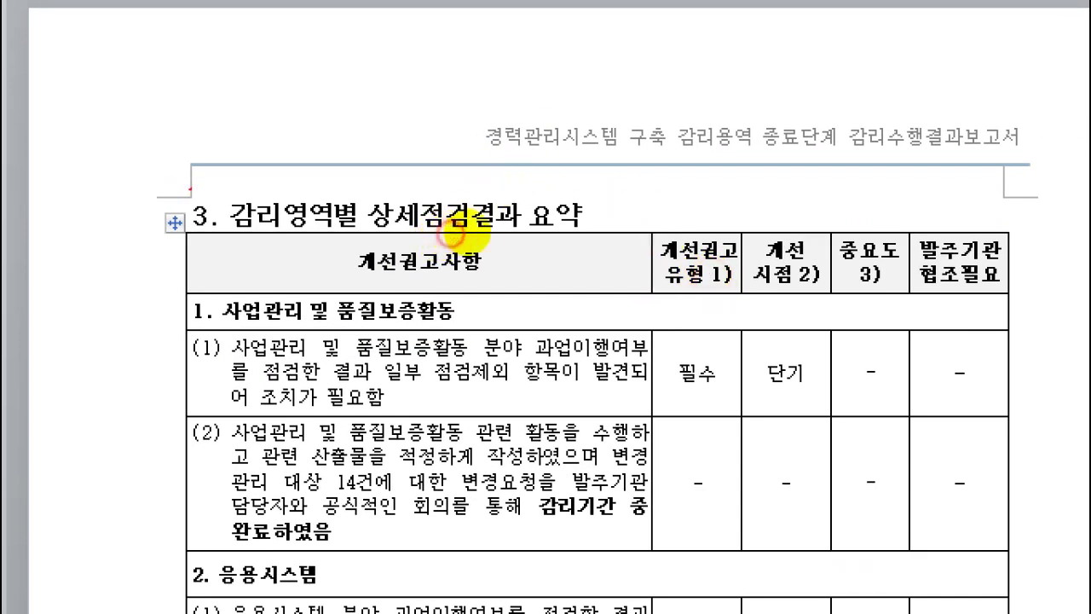
{"action": "left_click_drag", "start_coordinate": [189, 187], "coordinate": [270, 12]}
{"action": "left_click", "coordinate": [491, 184]}
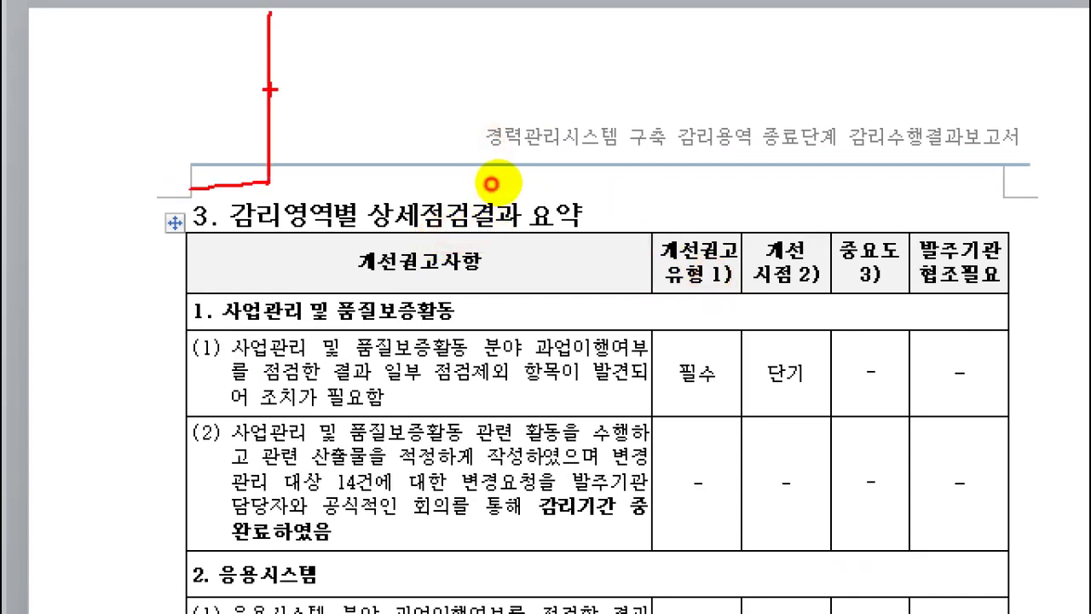
{"action": "left_click_drag", "start_coordinate": [335, 81], "coordinate": [342, 103]}
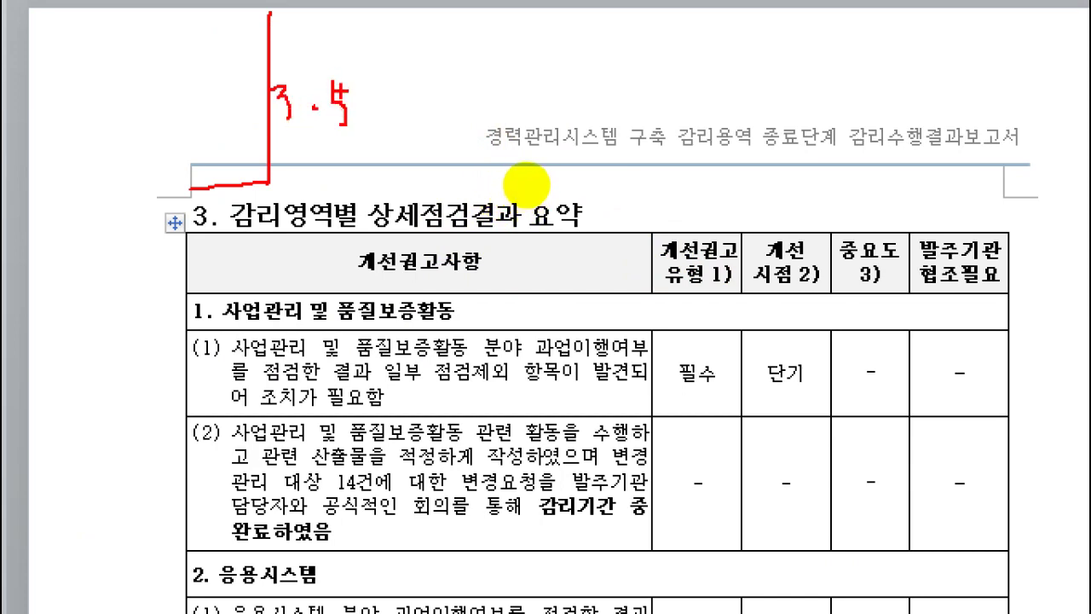
{"action": "left_click_drag", "start_coordinate": [189, 186], "coordinate": [199, 309]}
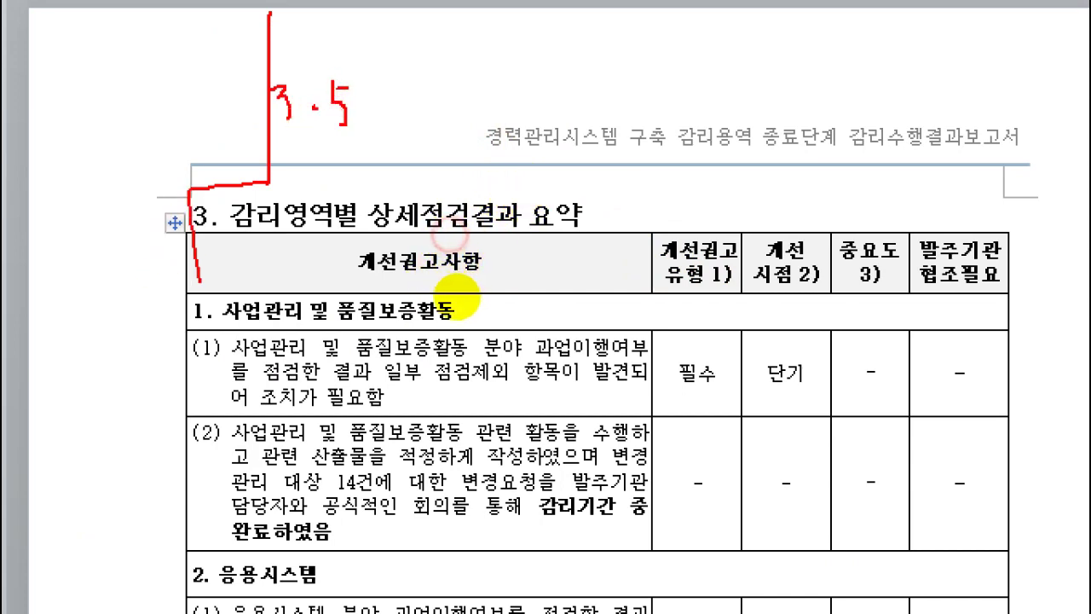
Highlight areas of the page to illustrate the 3.5 cm and 3 cm margins.
{"action": "mouse_move", "coordinate": [41, 276]}
{"action": "left_mouse_down"}
{"action": "mouse_move", "coordinate": [200, 289]}
{"action": "mouse_move", "coordinate": [179, 311]}
{"action": "left_mouse_up"}
{"action": "left_click_drag", "start_coordinate": [66, 258], "coordinate": [81, 305]}
{"action": "mouse_move", "coordinate": [102, 243]}
{"action": "left_mouse_down"}
{"action": "mouse_move", "coordinate": [128, 256]}
{"action": "mouse_move", "coordinate": [106, 274]}
{"action": "left_mouse_up"}
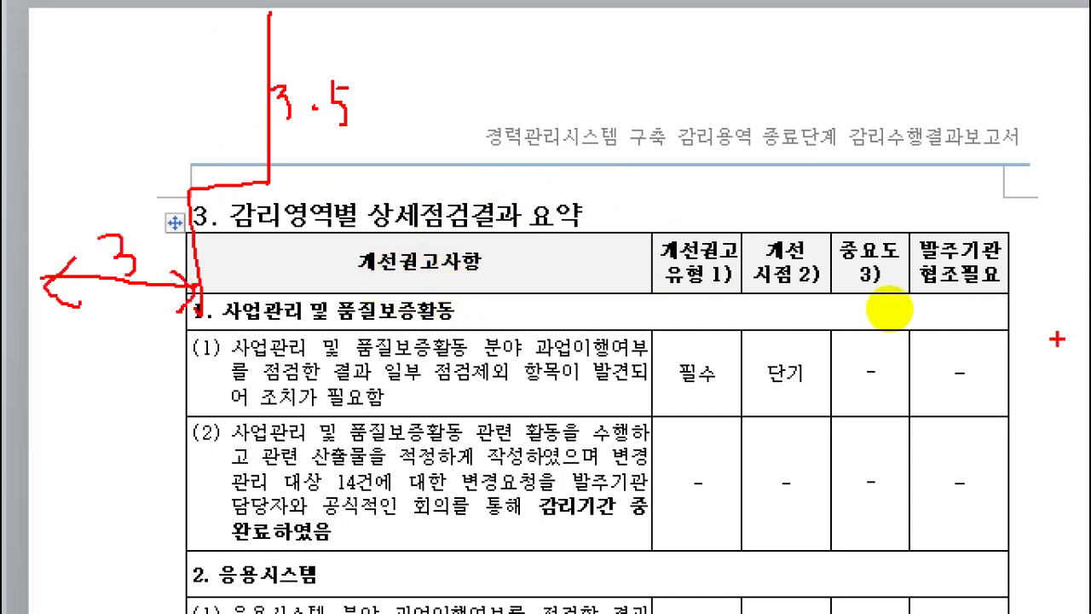
{"action": "left_click_drag", "start_coordinate": [1013, 201], "coordinate": [1006, 422]}
{"action": "left_click_drag", "start_coordinate": [1009, 316], "coordinate": [1089, 307]}
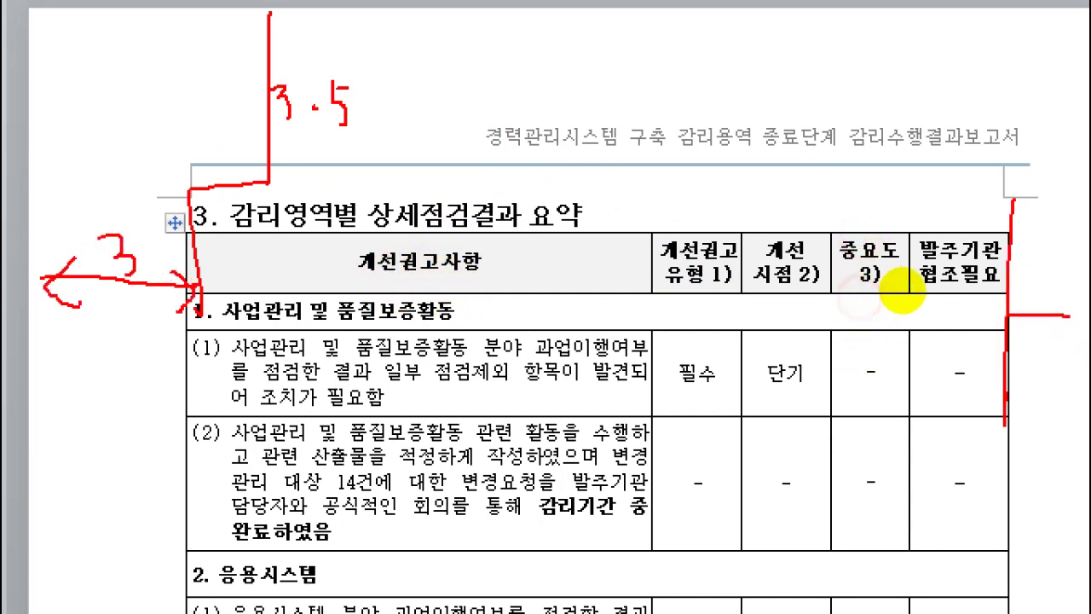
{"action": "left_click", "coordinate": [1029, 264]}
{"action": "left_click_drag", "start_coordinate": [1027, 257], "coordinate": [1033, 300]}
{"action": "key", "text": "Escape"}
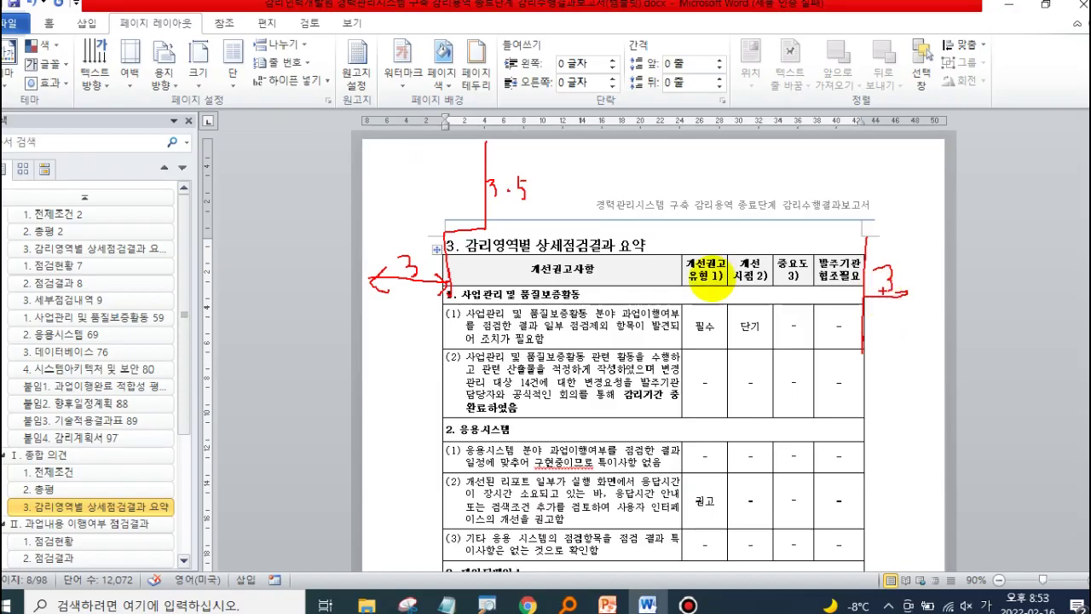
{"action": "left_click", "coordinate": [144, 77]}
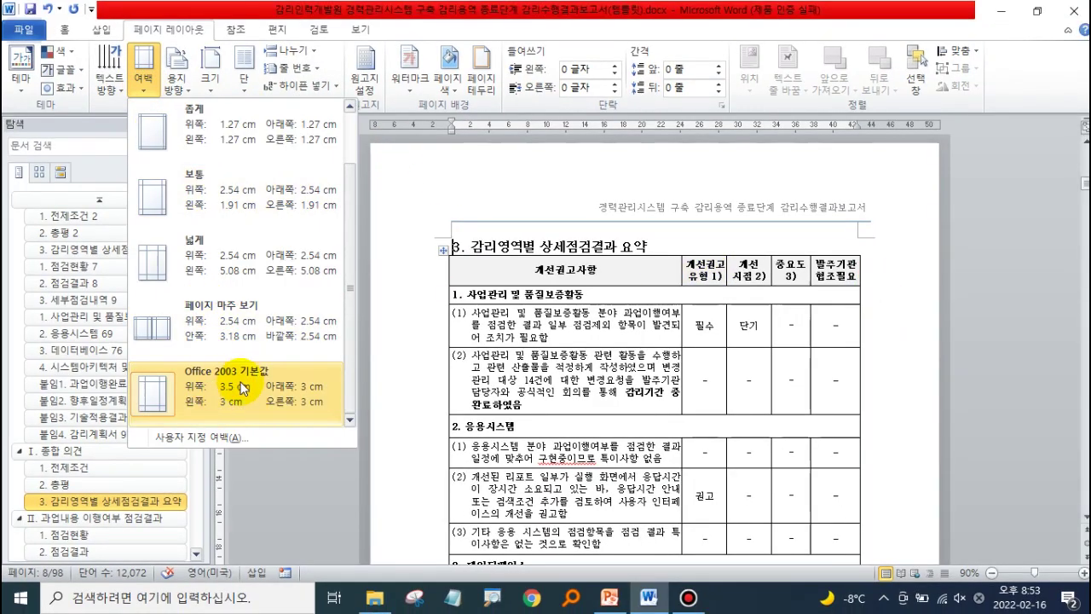
Move the summary table's left edge right, narrowing the recommendations column so its text rewraps.
{"action": "left_click", "coordinate": [280, 489]}
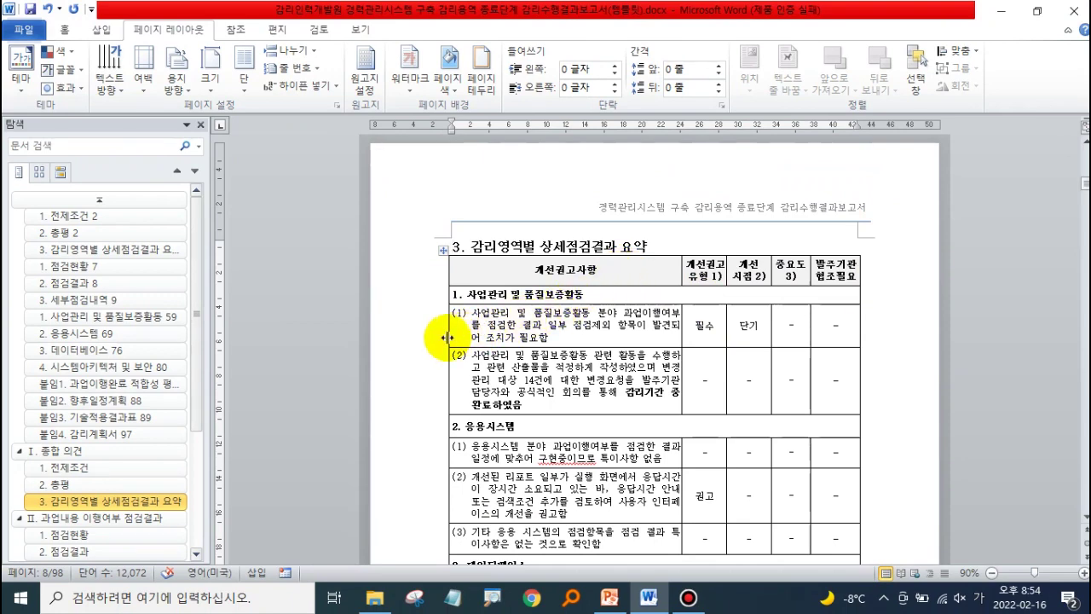
{"action": "left_click_drag", "start_coordinate": [446, 337], "coordinate": [484, 338]}
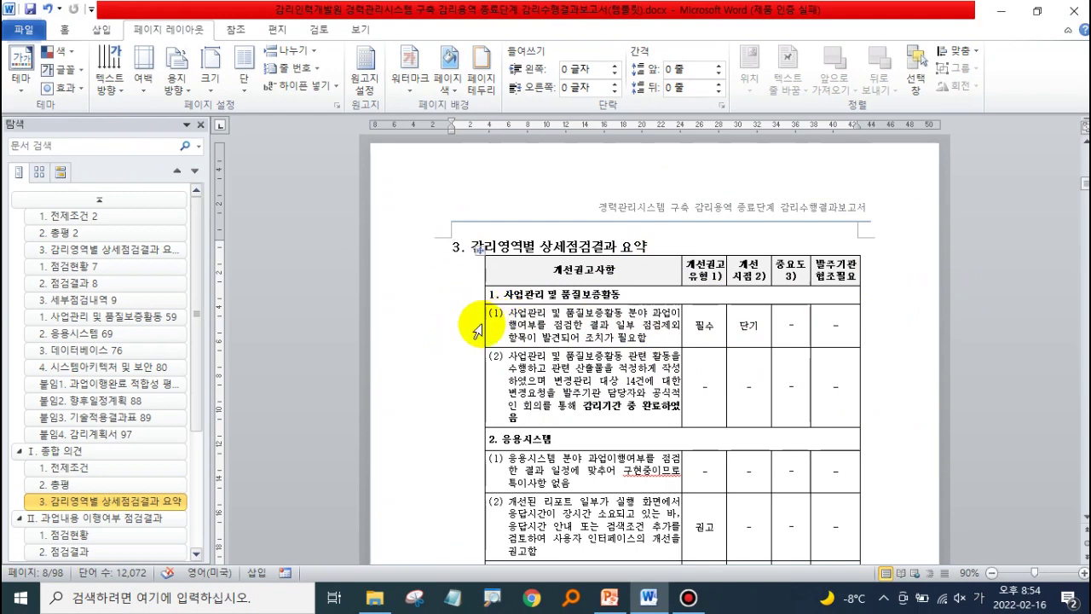
{"action": "left_click_drag", "start_coordinate": [484, 331], "coordinate": [451, 337]}
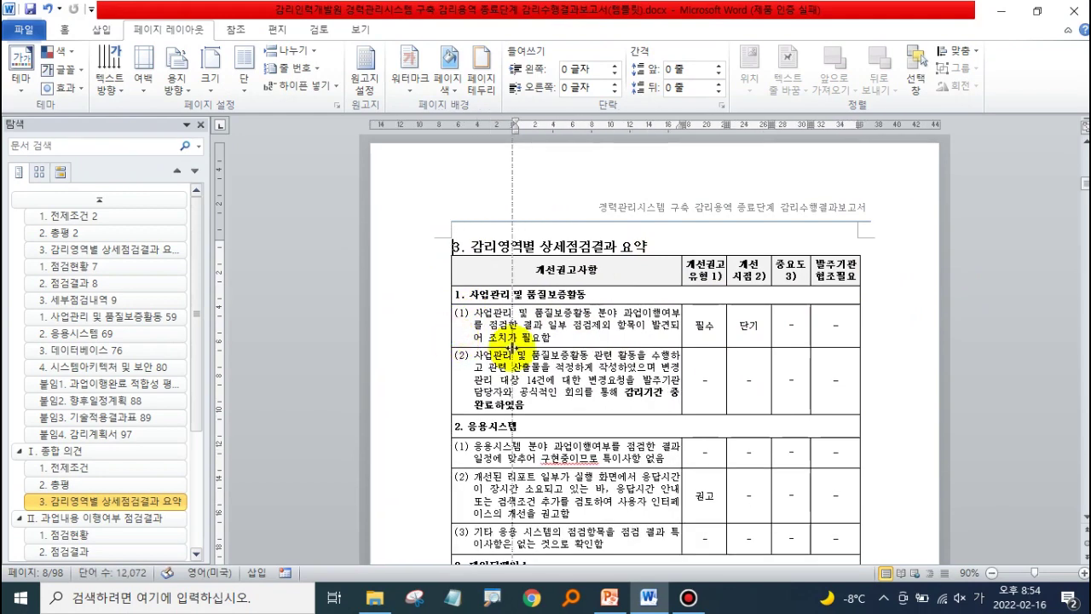
{"action": "left_click_drag", "start_coordinate": [451, 336], "coordinate": [507, 342]}
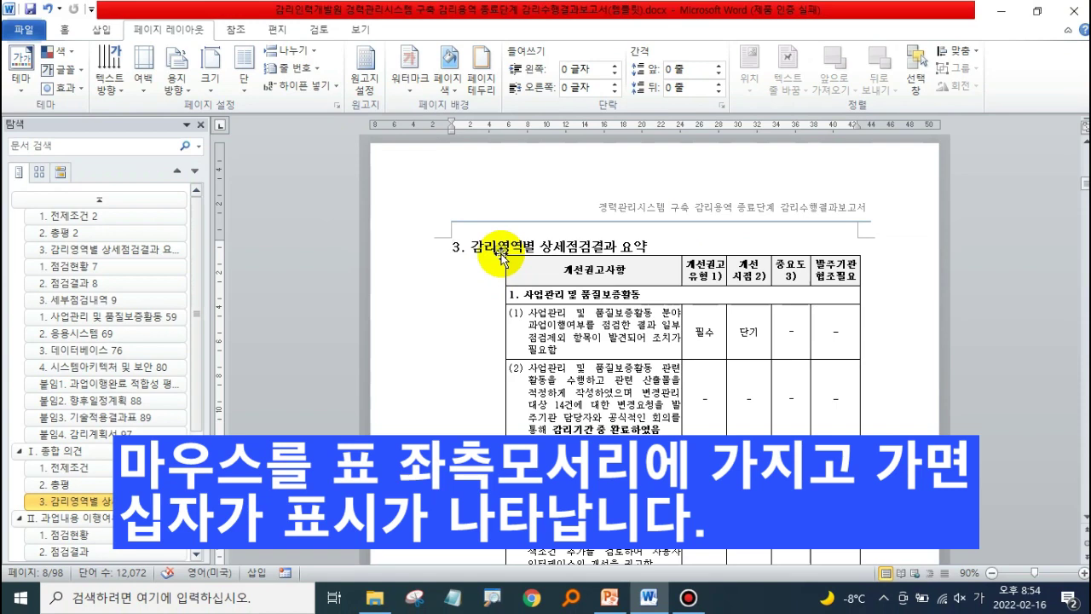
Auto-fit the whole summary table to the window so it spans the full page width.
{"action": "left_click", "coordinate": [502, 254]}
{"action": "right_click", "coordinate": [502, 254]}
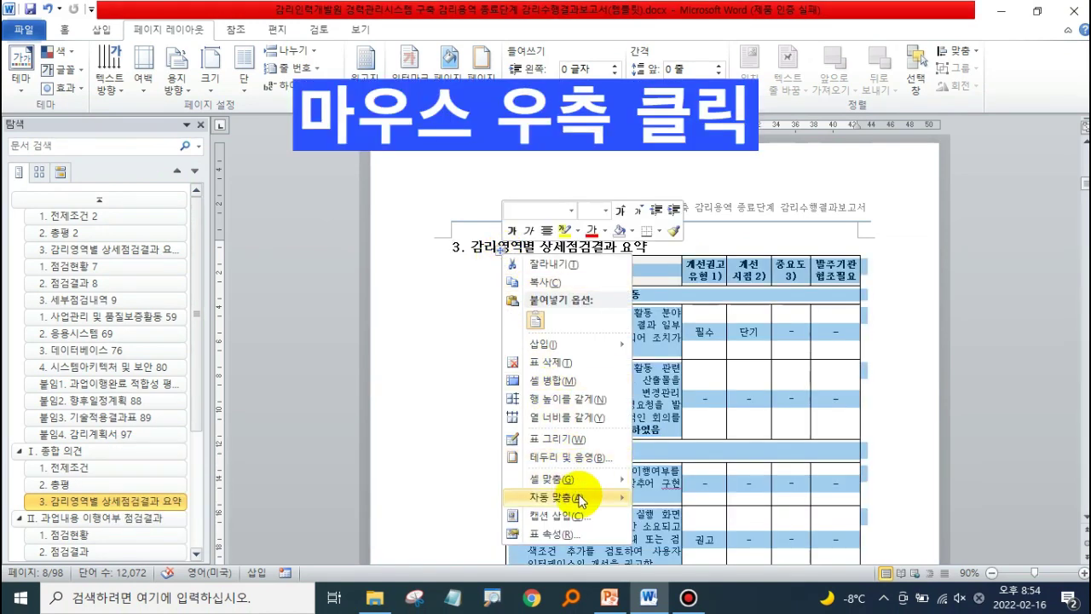
{"action": "mouse_move", "coordinate": [579, 496]}
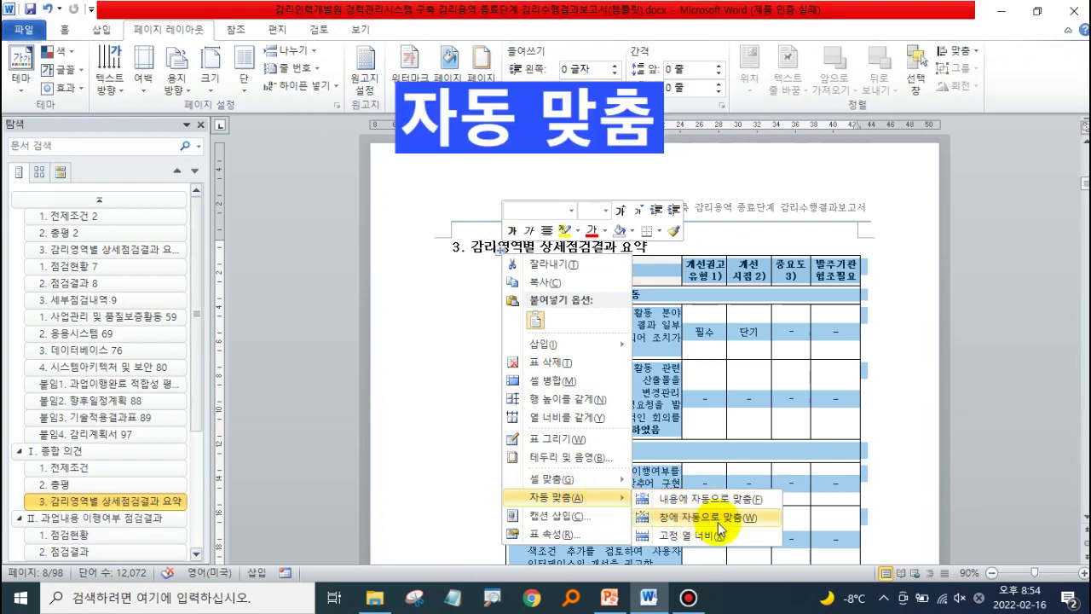
{"action": "left_click", "coordinate": [721, 519]}
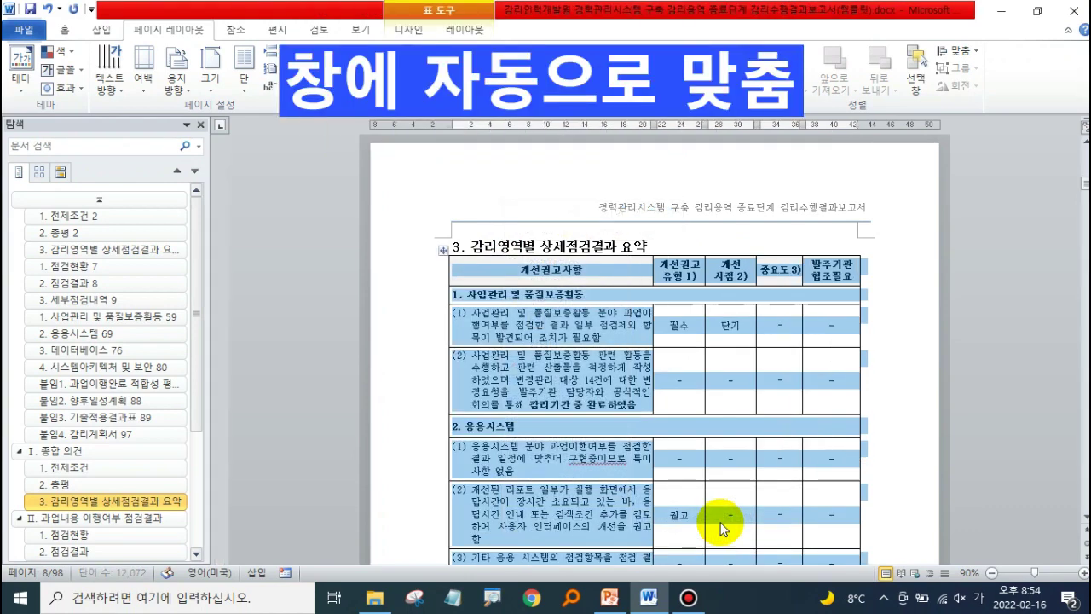
{"action": "left_click", "coordinate": [874, 313]}
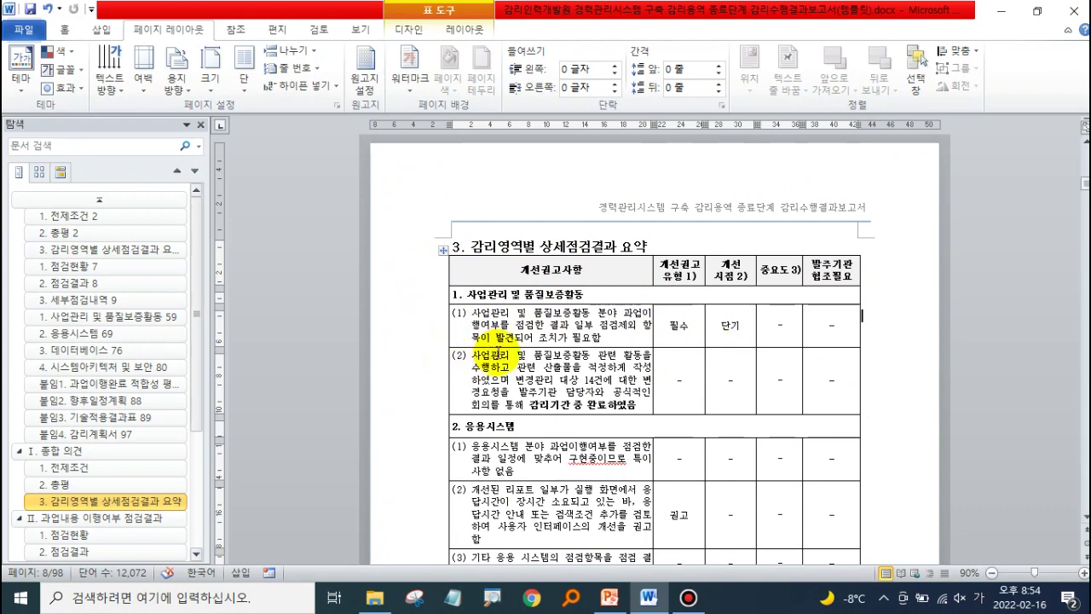
Go to the 1. 사업관리 및 품질보증활동 section through the navigation pane.
{"action": "scroll", "coordinate": [498, 343], "scroll_direction": "down", "scroll_amount": 2}
{"action": "scroll", "coordinate": [498, 345], "scroll_direction": "down", "scroll_amount": 5}
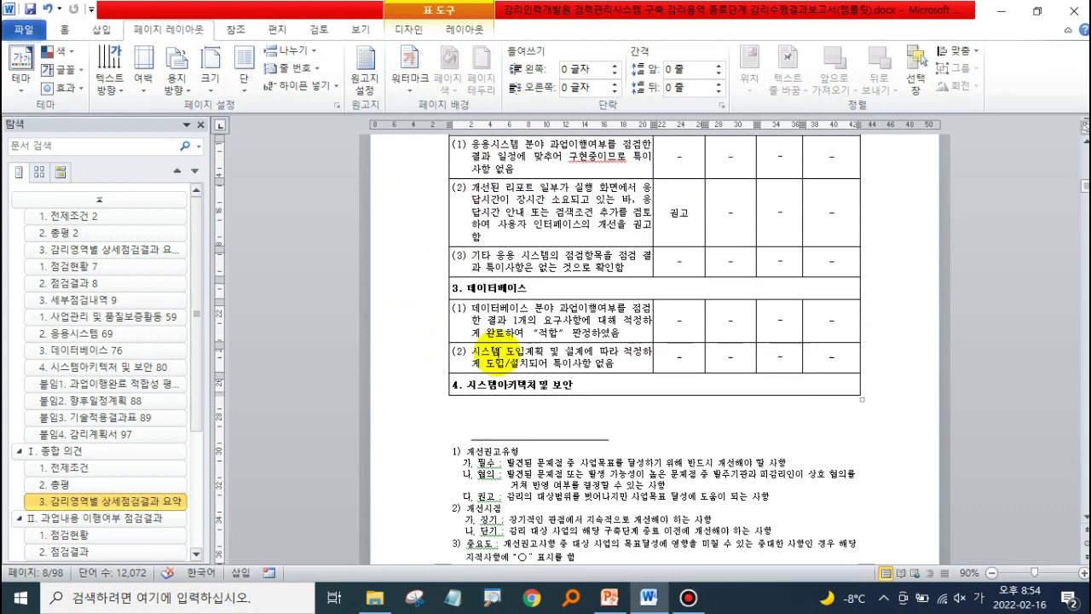
{"action": "scroll", "coordinate": [498, 351], "scroll_direction": "down", "scroll_amount": 4}
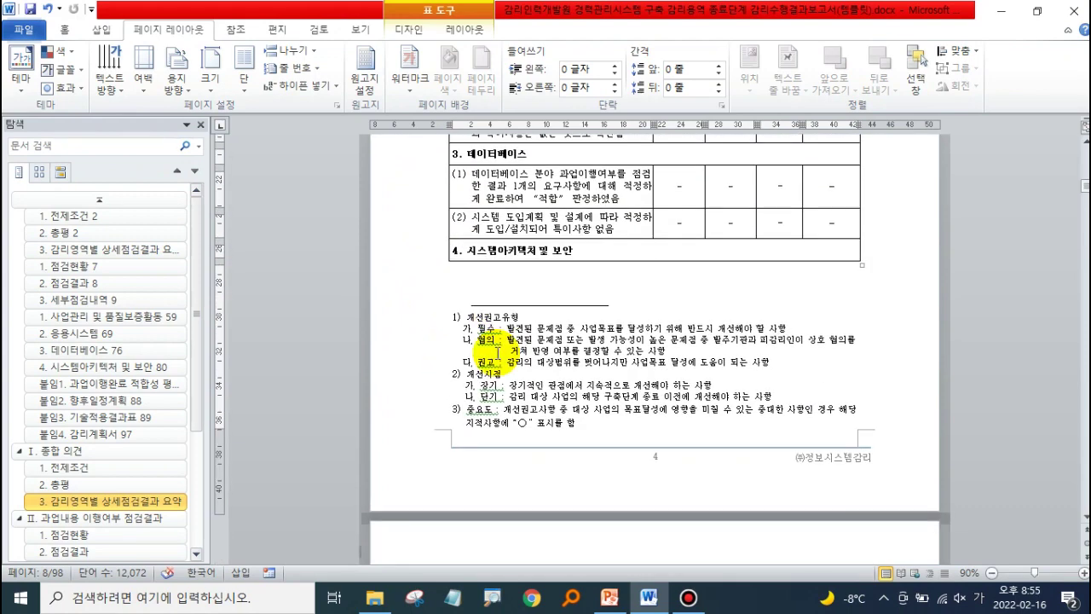
{"action": "scroll", "coordinate": [498, 351], "scroll_direction": "up", "scroll_amount": 6}
{"action": "scroll", "coordinate": [460, 349], "scroll_direction": "up", "scroll_amount": 8}
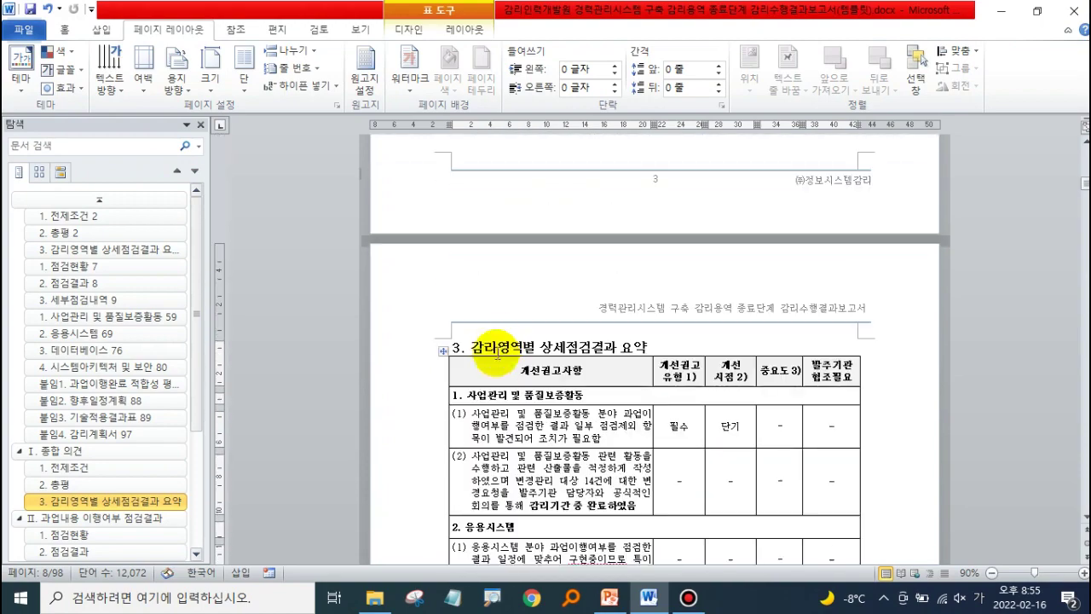
{"action": "left_click", "coordinate": [447, 348]}
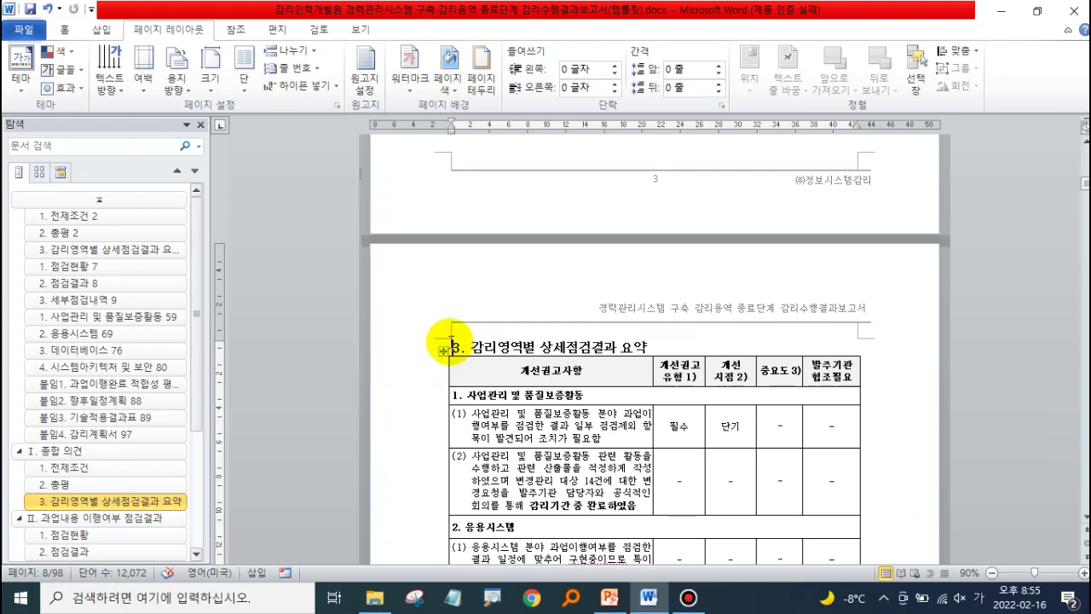
{"action": "scroll", "coordinate": [406, 422], "scroll_direction": "down", "scroll_amount": 3}
{"action": "scroll", "coordinate": [406, 422], "scroll_direction": "down", "scroll_amount": 2}
{"action": "scroll", "coordinate": [157, 522], "scroll_direction": "down", "scroll_amount": 1}
{"action": "scroll", "coordinate": [93, 488], "scroll_direction": "down", "scroll_amount": 3}
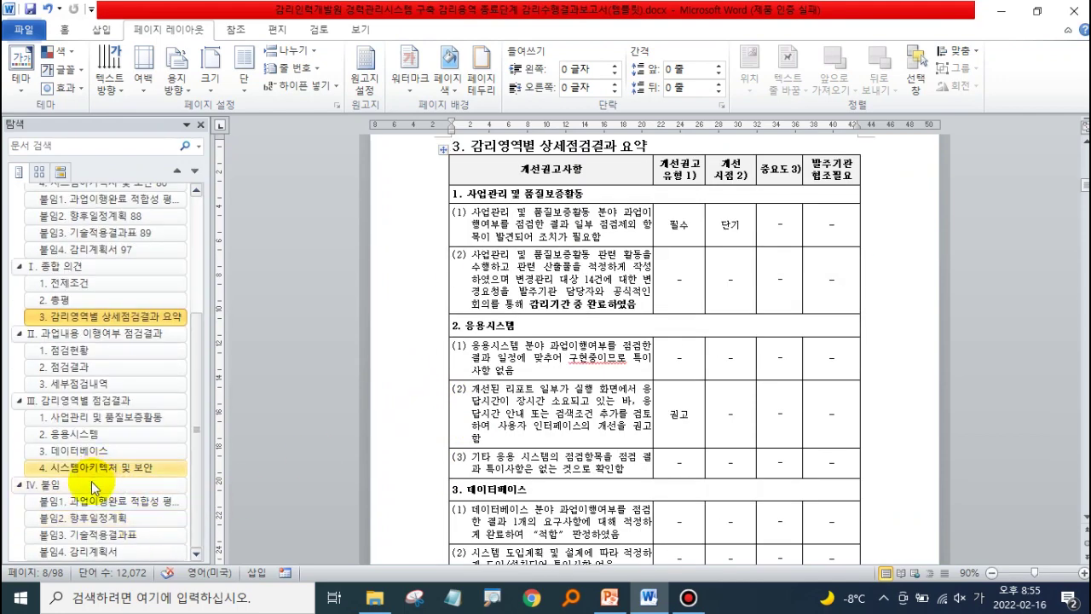
{"action": "left_click", "coordinate": [94, 417]}
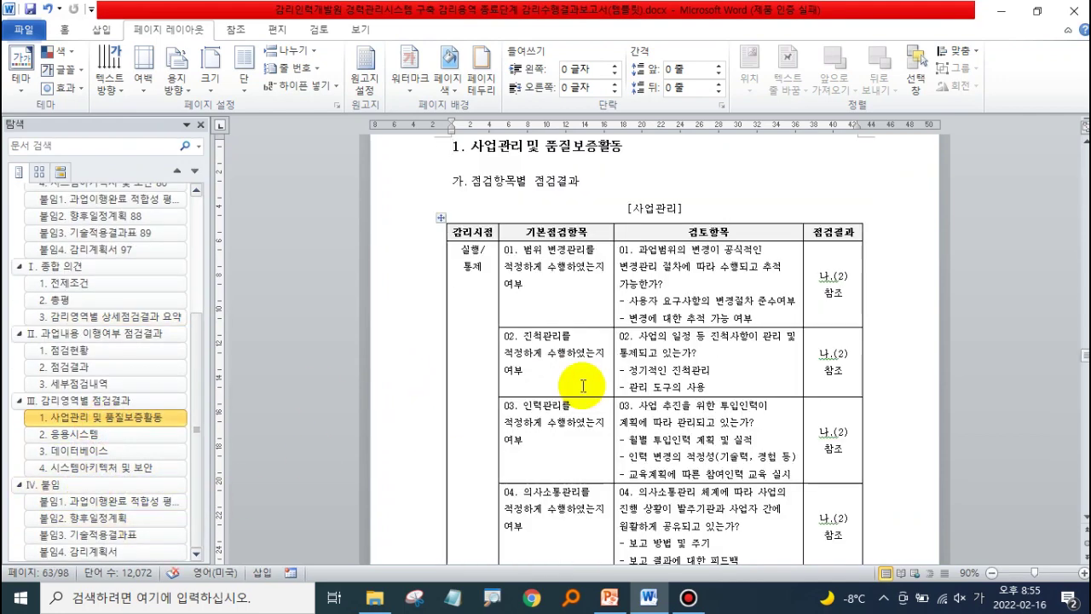
{"action": "scroll", "coordinate": [577, 383], "scroll_direction": "down", "scroll_amount": 5}
{"action": "scroll", "coordinate": [577, 383], "scroll_direction": "up", "scroll_amount": 8}
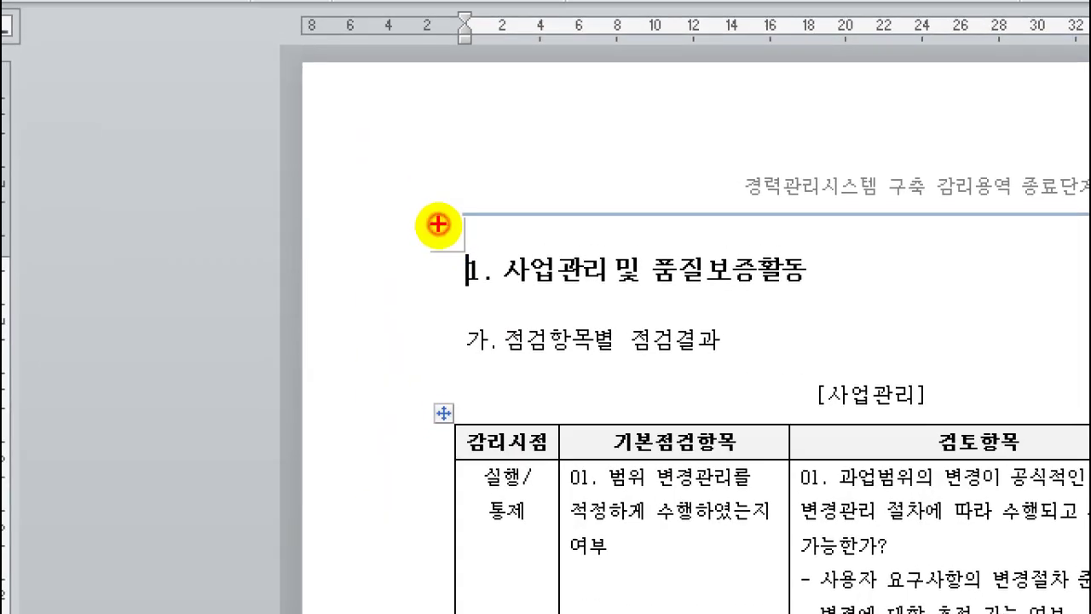
Scroll down to the [도표 1.(1)-1] 과업이행 점검 결과 table.
{"action": "left_click", "coordinate": [442, 241]}
{"action": "left_click_drag", "start_coordinate": [464, 324], "coordinate": [480, 358]}
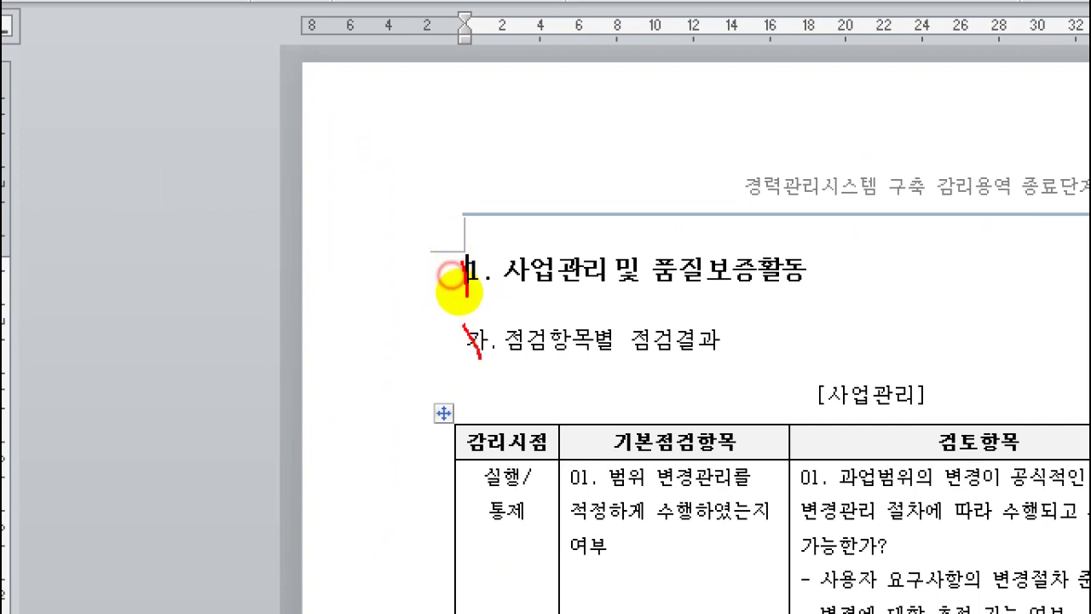
{"action": "left_click_drag", "start_coordinate": [468, 439], "coordinate": [457, 353]}
{"action": "left_click_drag", "start_coordinate": [450, 416], "coordinate": [467, 415]}
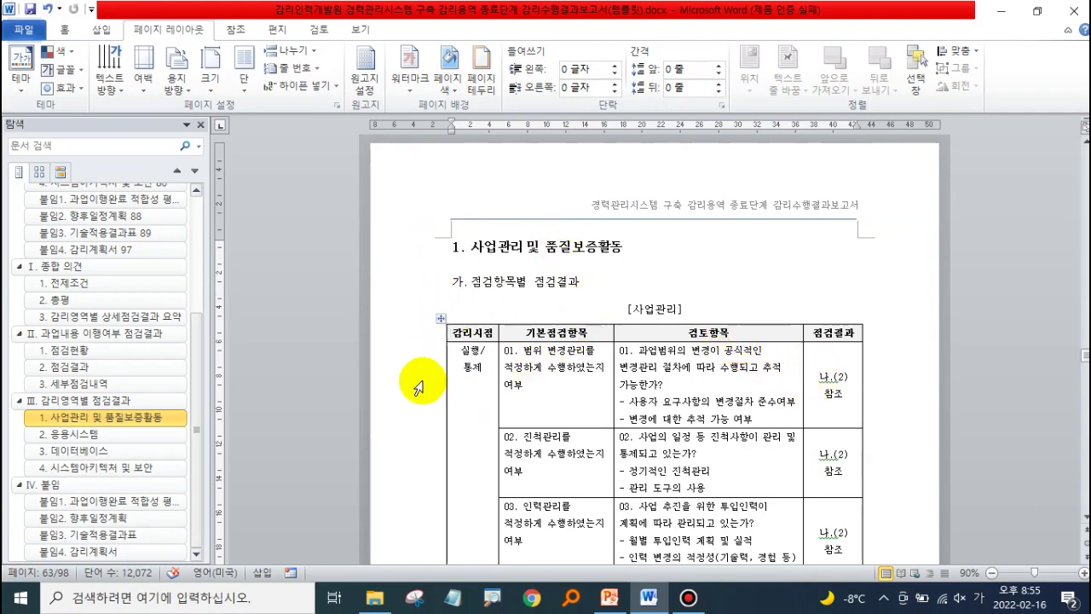
{"action": "scroll", "coordinate": [483, 423], "scroll_direction": "down", "scroll_amount": 5}
{"action": "scroll", "coordinate": [483, 423], "scroll_direction": "down", "scroll_amount": 5}
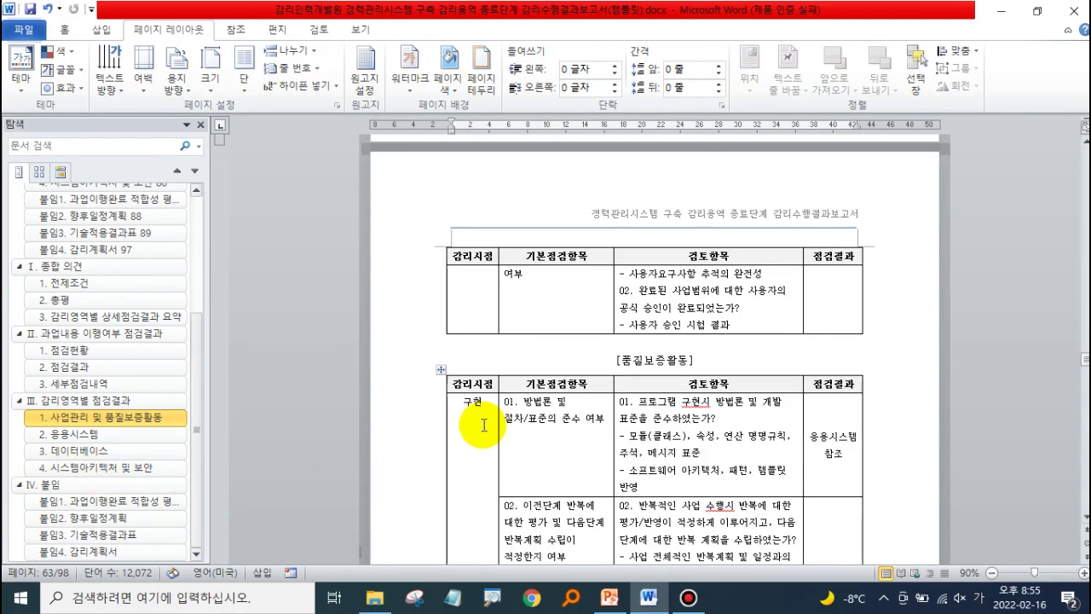
{"action": "scroll", "coordinate": [483, 422], "scroll_direction": "down", "scroll_amount": 5}
{"action": "scroll", "coordinate": [484, 423], "scroll_direction": "down", "scroll_amount": 5}
{"action": "scroll", "coordinate": [483, 423], "scroll_direction": "down", "scroll_amount": 5}
{"action": "scroll", "coordinate": [484, 423], "scroll_direction": "down", "scroll_amount": 5}
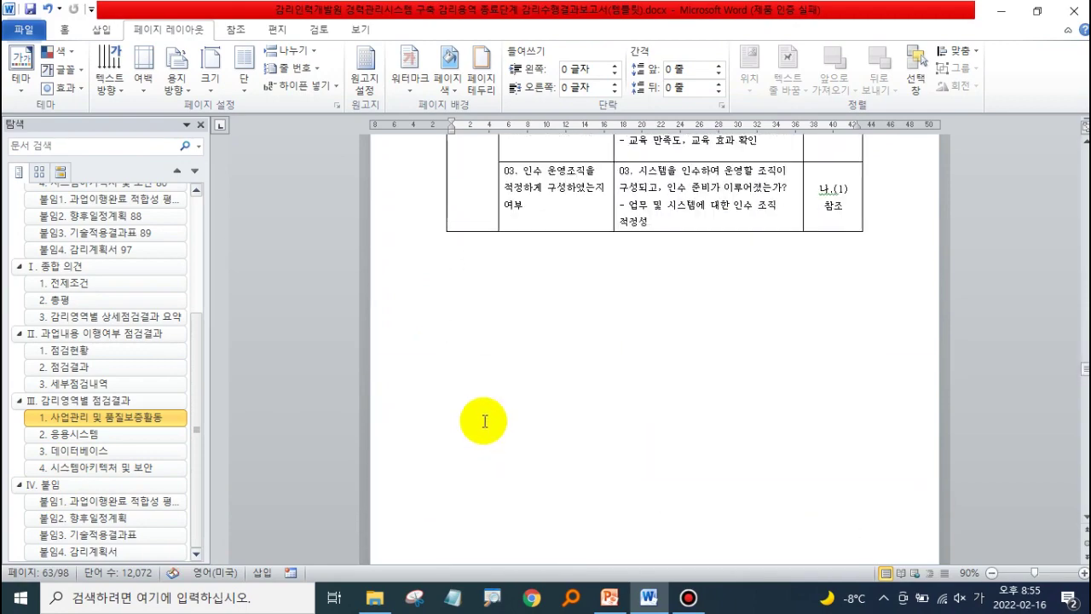
{"action": "scroll", "coordinate": [484, 423], "scroll_direction": "down", "scroll_amount": 5}
{"action": "scroll", "coordinate": [486, 423], "scroll_direction": "down", "scroll_amount": 5}
{"action": "scroll", "coordinate": [486, 422], "scroll_direction": "down", "scroll_amount": 5}
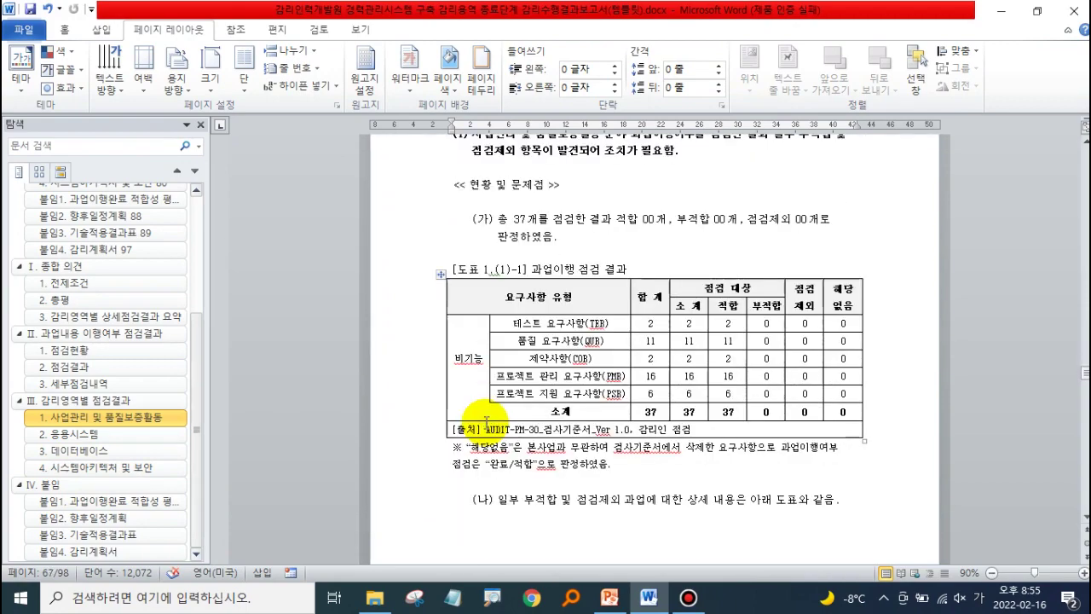
{"action": "scroll", "coordinate": [486, 422], "scroll_direction": "up", "scroll_amount": 1}
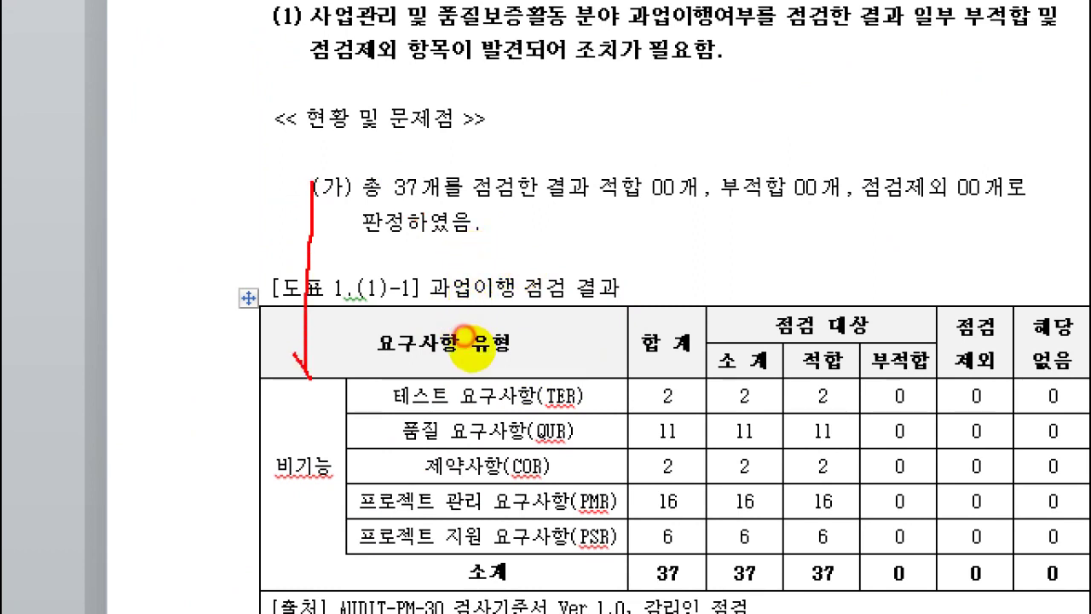
Auto-fit the [도표 1.(1)-1] 과업이행 점검 결과 table to the window width.
{"action": "left_click_drag", "start_coordinate": [311, 229], "coordinate": [302, 555]}
{"action": "key", "text": "Escape"}
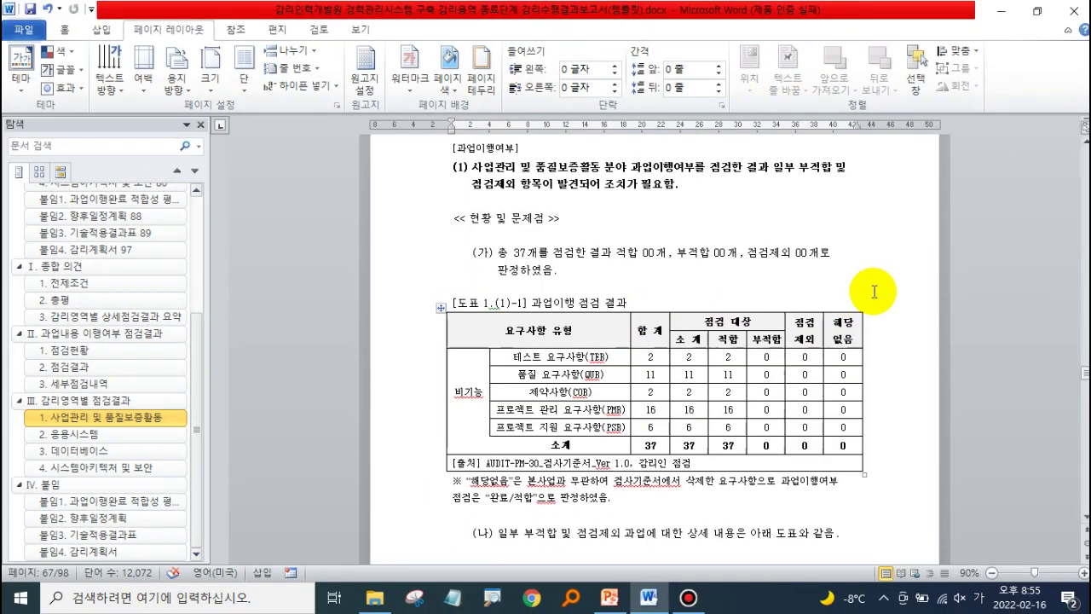
{"action": "right_click", "coordinate": [442, 314]}
{"action": "mouse_move", "coordinate": [529, 267]}
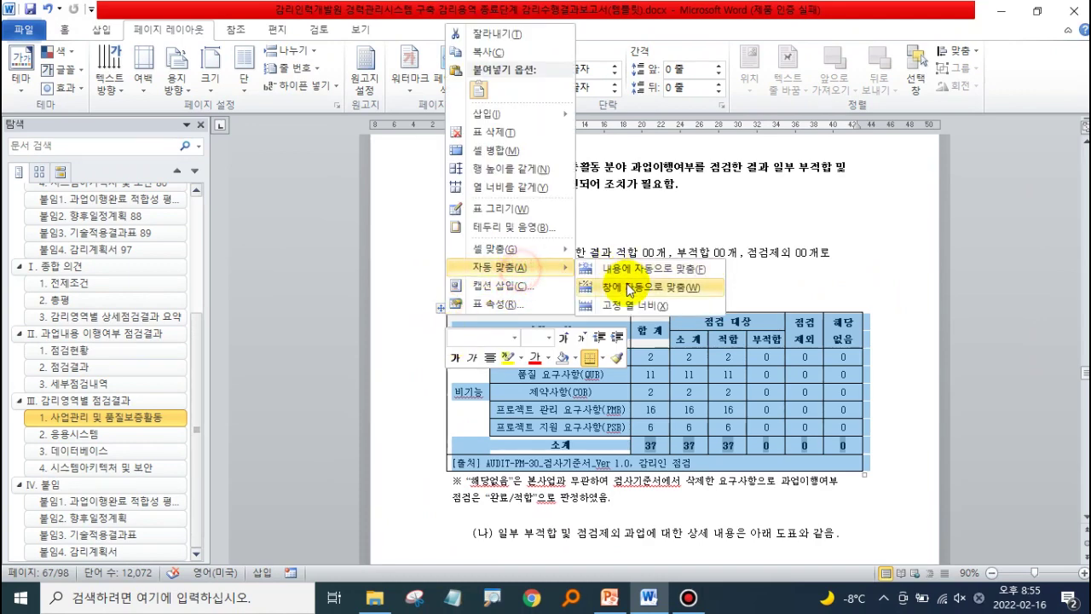
{"action": "left_click", "coordinate": [629, 288]}
{"action": "left_click", "coordinate": [796, 311]}
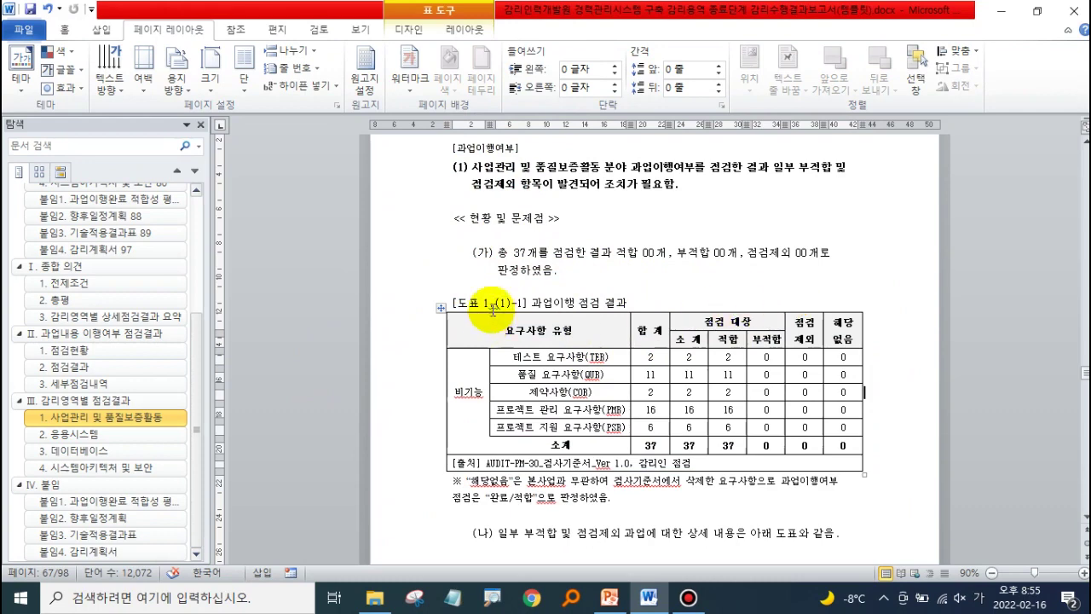
Shift the results table's left border inward, undoing a first attempt and redoing it.
{"action": "scroll", "coordinate": [620, 312], "scroll_direction": "down", "scroll_amount": 4}
{"action": "scroll", "coordinate": [628, 373], "scroll_direction": "down", "scroll_amount": 3}
{"action": "scroll", "coordinate": [622, 340], "scroll_direction": "down", "scroll_amount": 8}
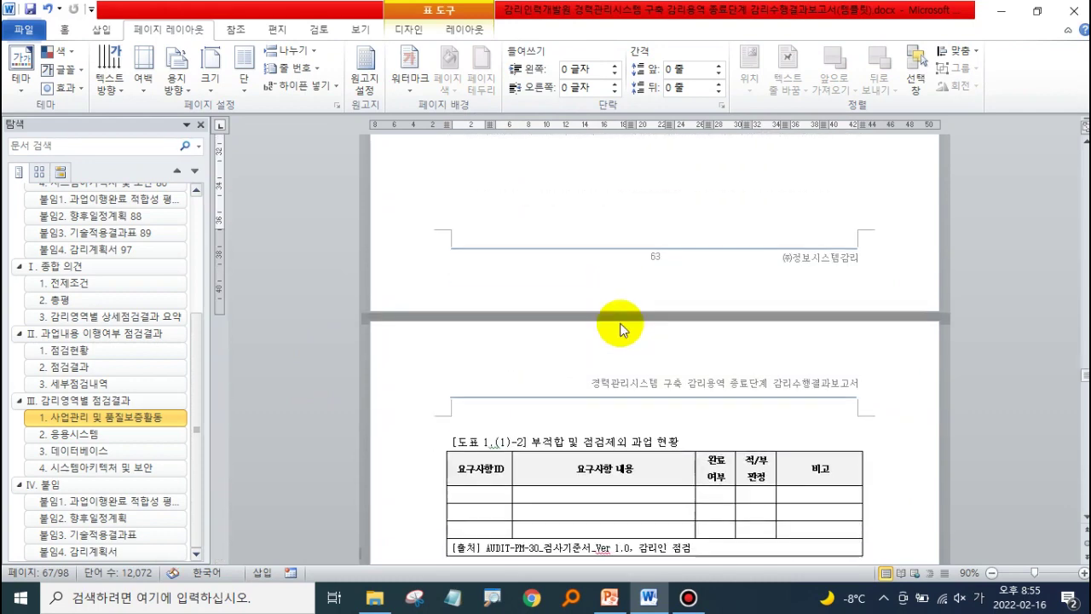
{"action": "scroll", "coordinate": [621, 324], "scroll_direction": "up", "scroll_amount": 11}
{"action": "scroll", "coordinate": [622, 320], "scroll_direction": "up", "scroll_amount": 4}
{"action": "scroll", "coordinate": [622, 317], "scroll_direction": "up", "scroll_amount": 1}
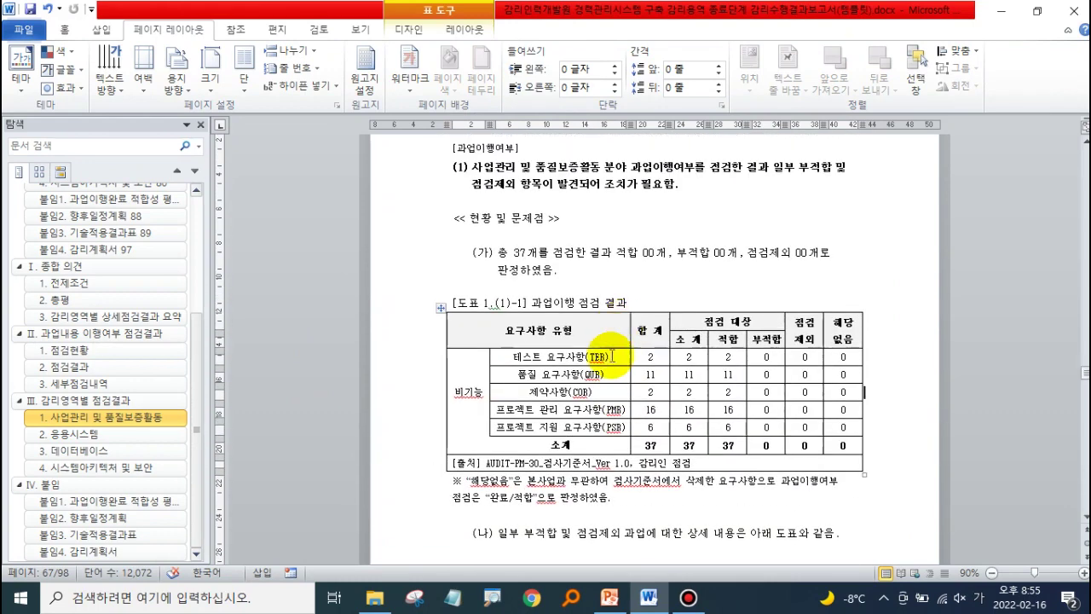
{"action": "left_click", "coordinate": [450, 363]}
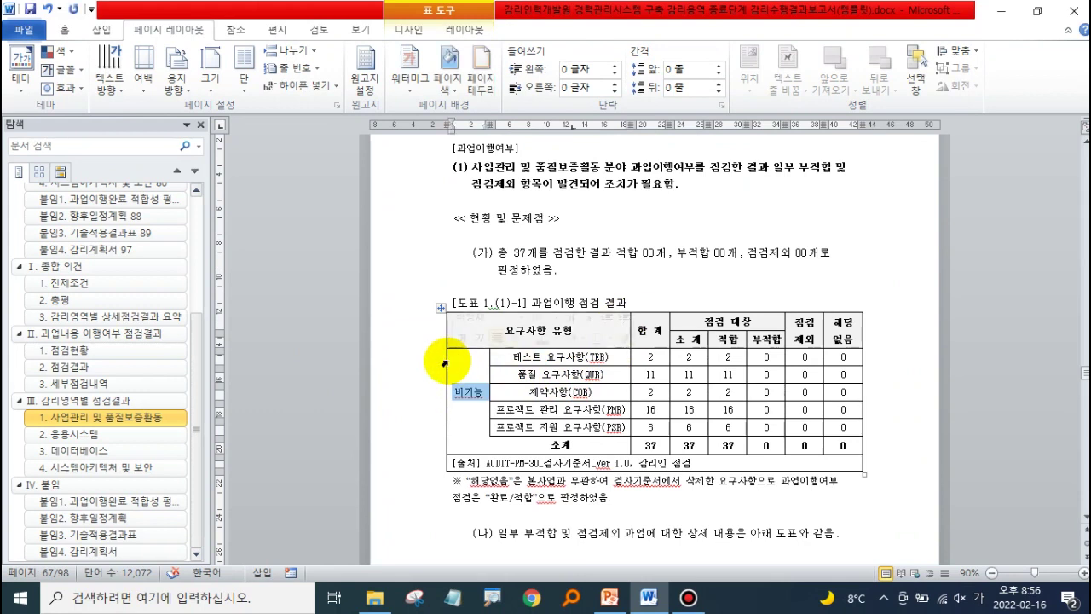
{"action": "left_click_drag", "start_coordinate": [446, 361], "coordinate": [470, 364]}
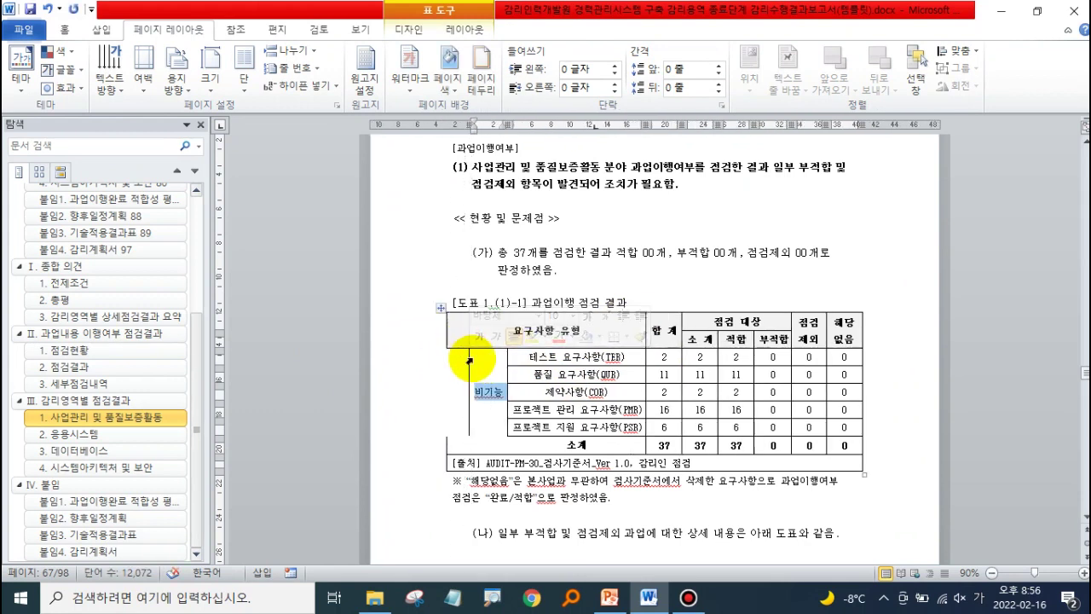
{"action": "key", "text": "ctrl+z"}
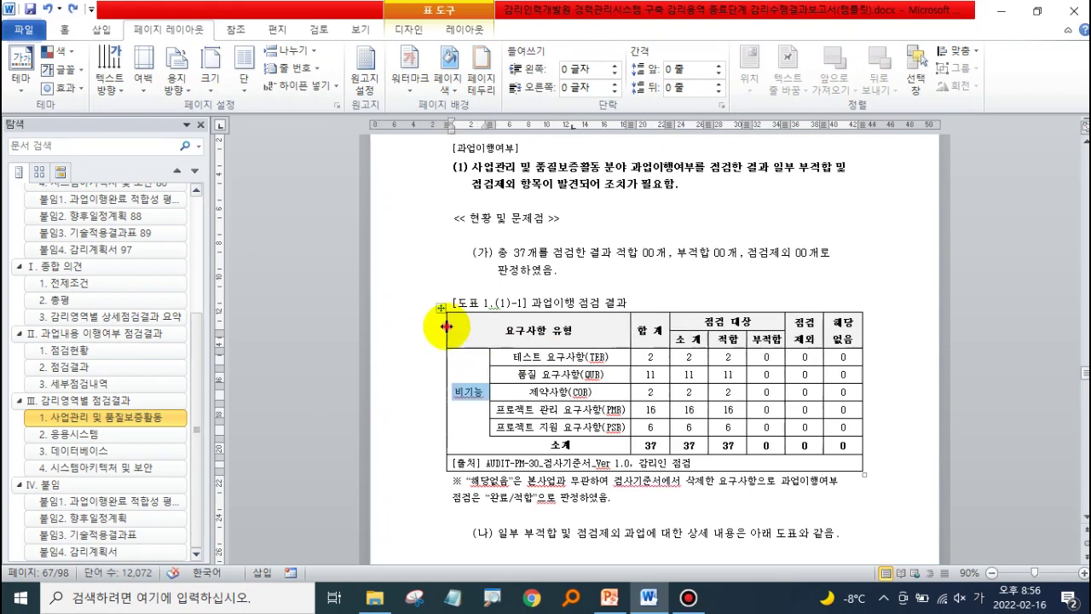
{"action": "left_click_drag", "start_coordinate": [446, 326], "coordinate": [472, 328]}
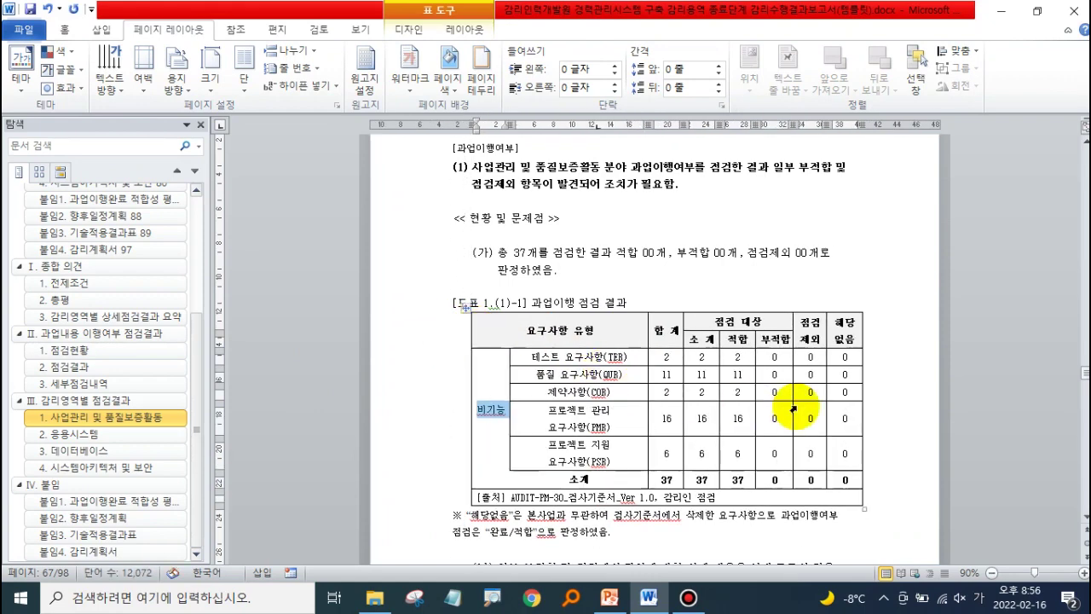
Indent the [도표 1.(1)-1] caption and both lines of the ※ 해당없음 note with Tab.
{"action": "left_click", "coordinate": [556, 302]}
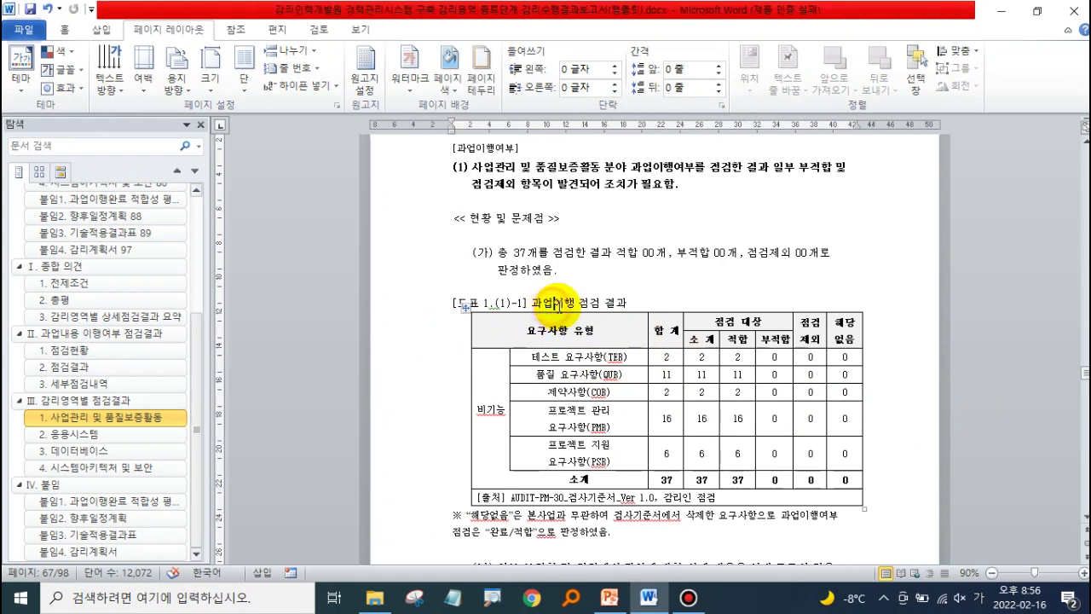
{"action": "key", "text": "Tab"}
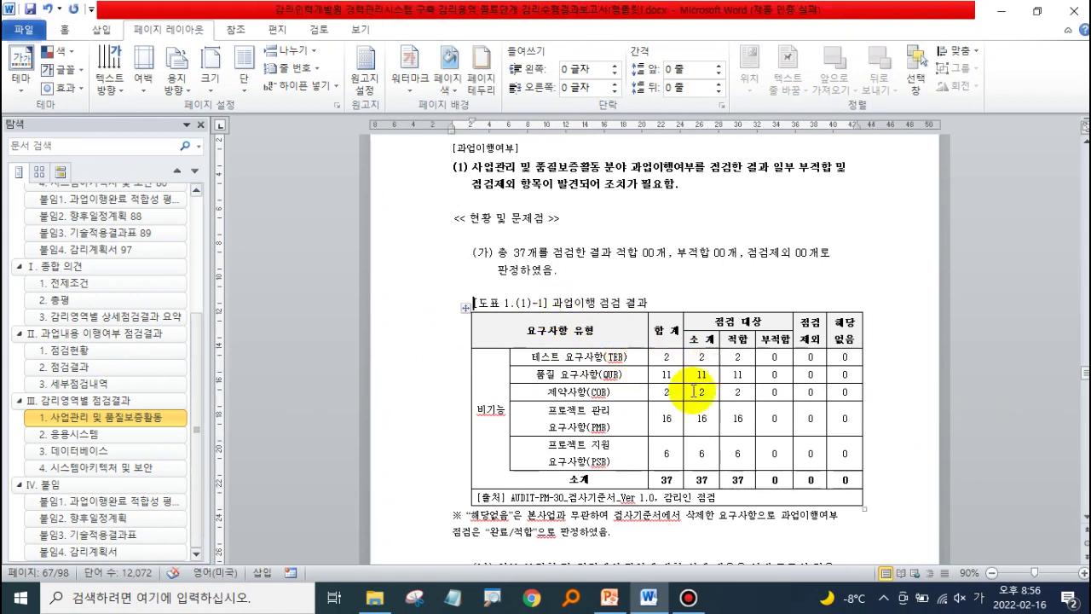
{"action": "left_click", "coordinate": [454, 515]}
{"action": "key", "text": "Tab"}
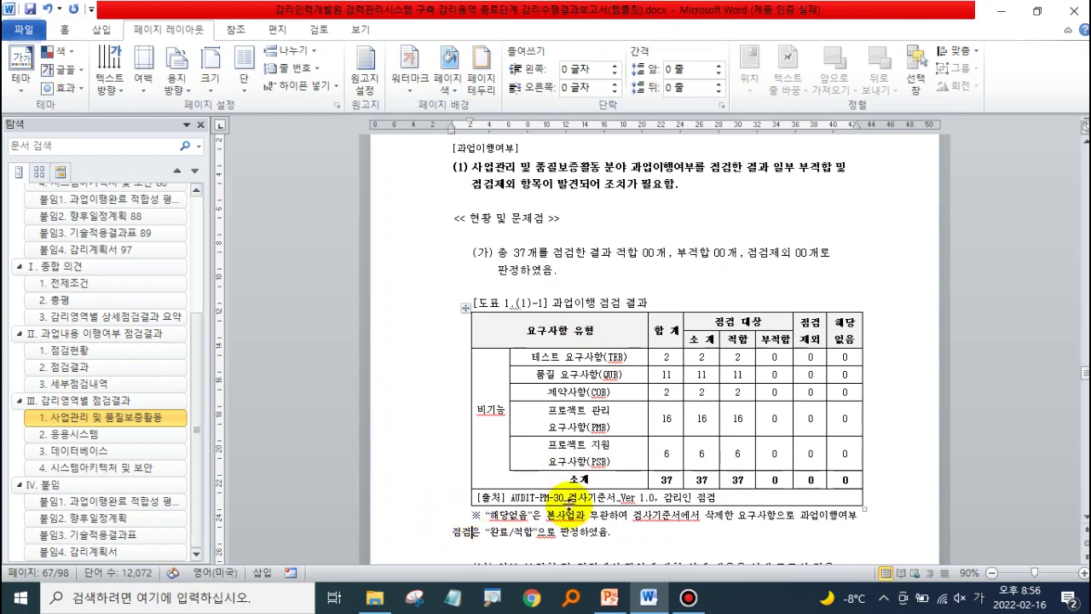
{"action": "key", "text": "Tab"}
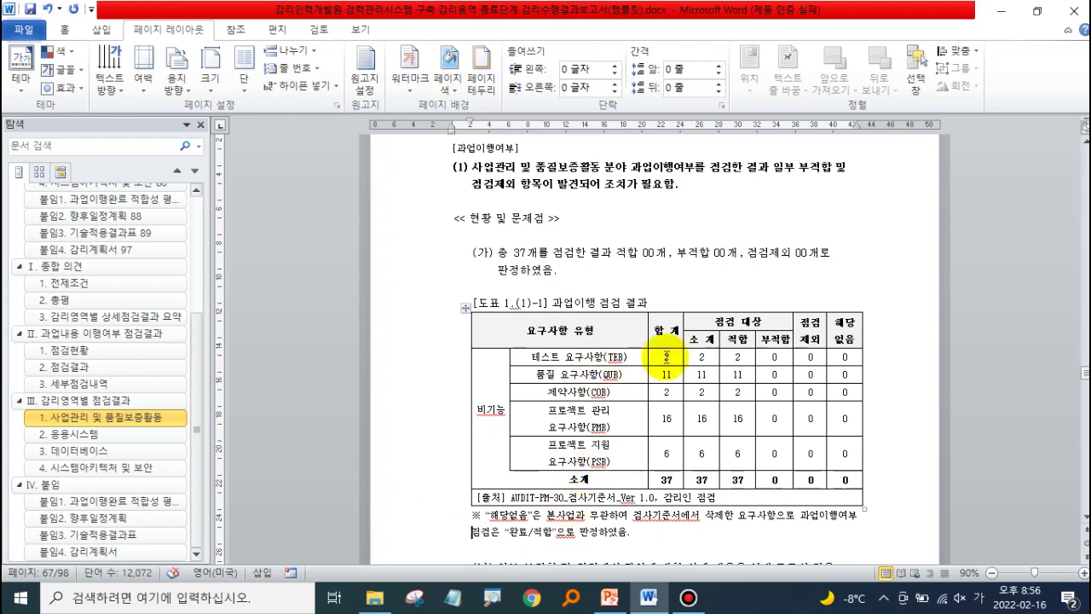
Auto-fit the inspection results table to the window so it spans the margins.
{"action": "scroll", "coordinate": [962, 314], "scroll_direction": "up", "scroll_amount": 1}
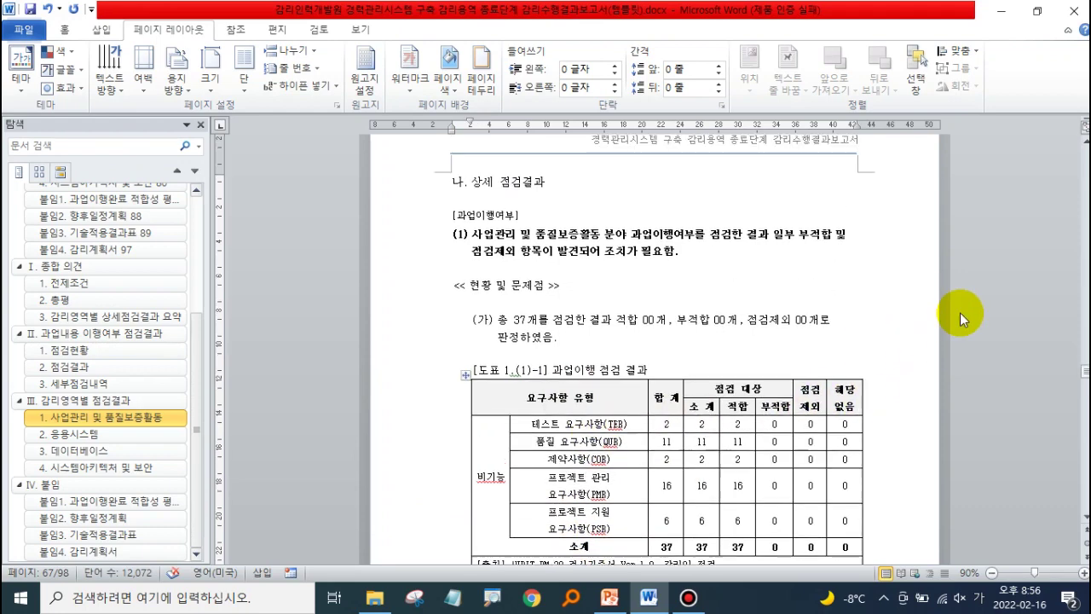
{"action": "scroll", "coordinate": [962, 313], "scroll_direction": "down", "scroll_amount": 2}
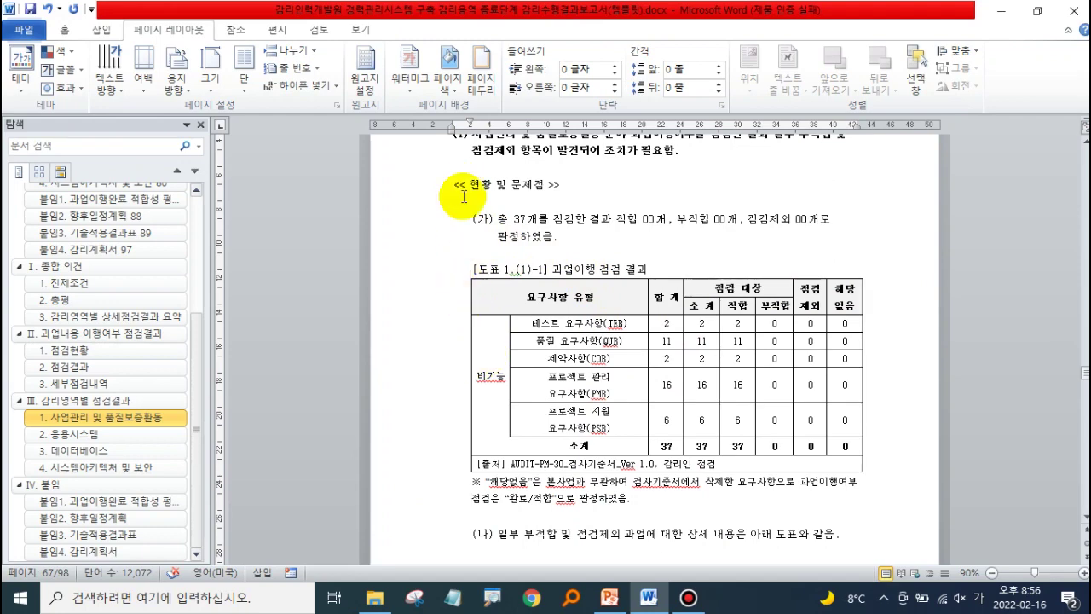
{"action": "scroll", "coordinate": [782, 384], "scroll_direction": "up", "scroll_amount": 1}
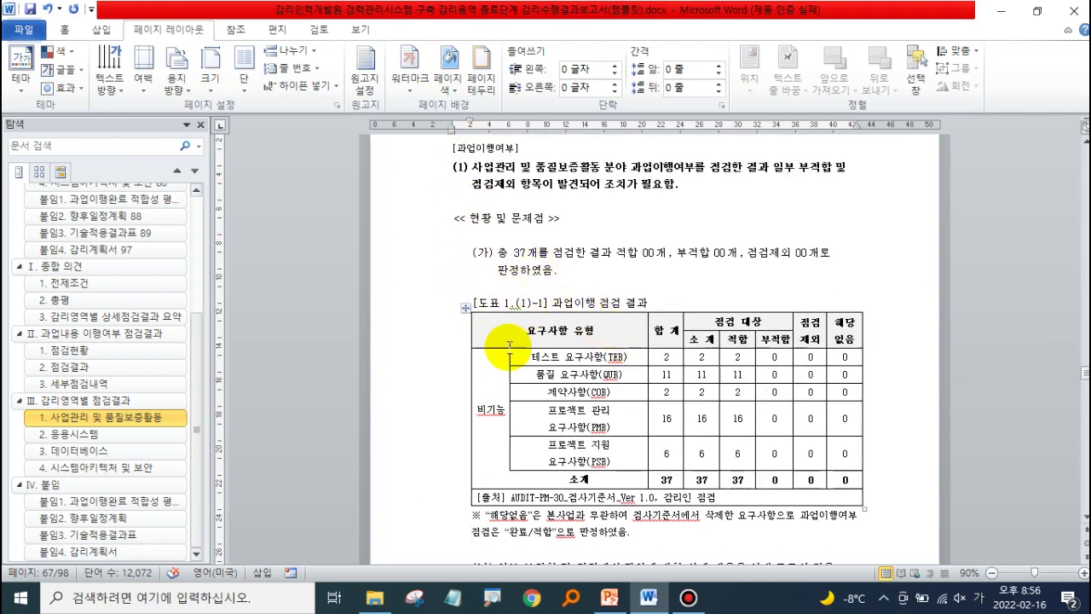
{"action": "right_click", "coordinate": [466, 313]}
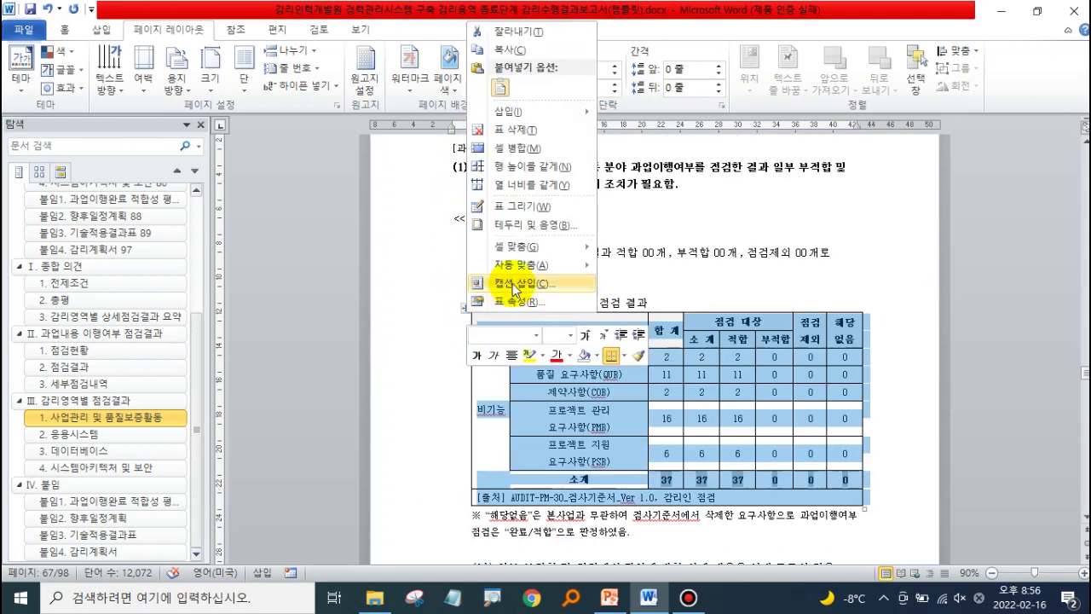
{"action": "mouse_move", "coordinate": [528, 265]}
{"action": "left_click", "coordinate": [626, 285]}
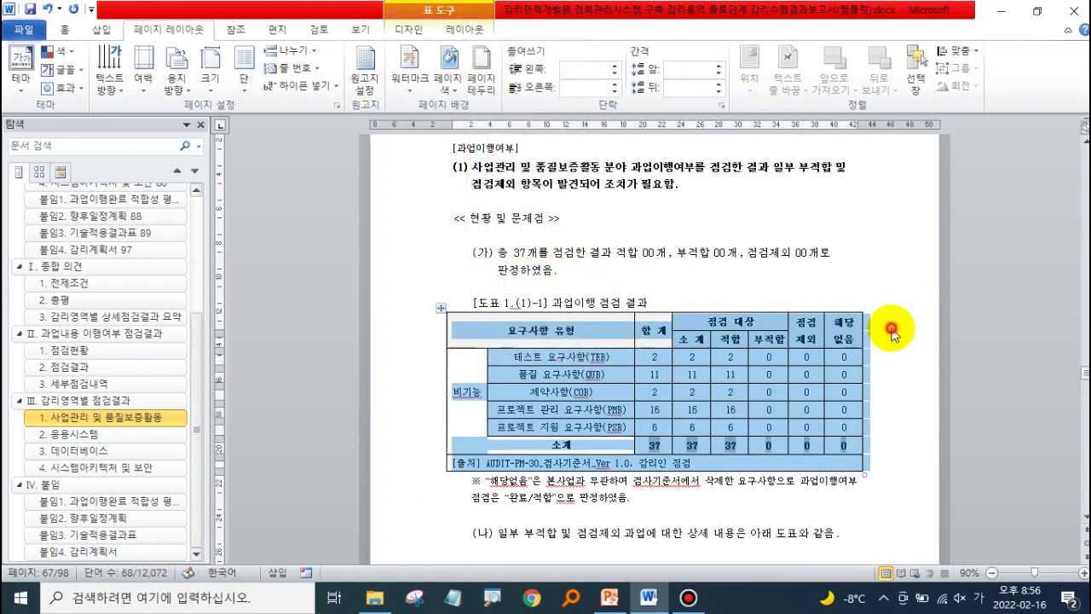
{"action": "left_click", "coordinate": [553, 302]}
Remove the leading indents so the caption and both ※ note lines sit flush left.
{"action": "left_click", "coordinate": [672, 302]}
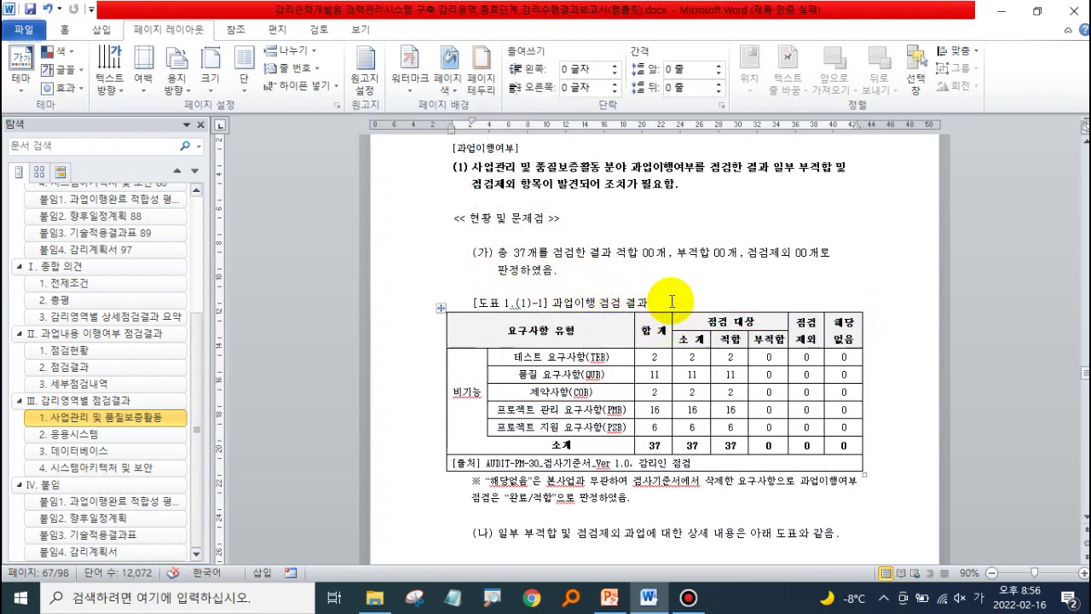
{"action": "key", "text": "Home"}
{"action": "key", "text": "Delete"}
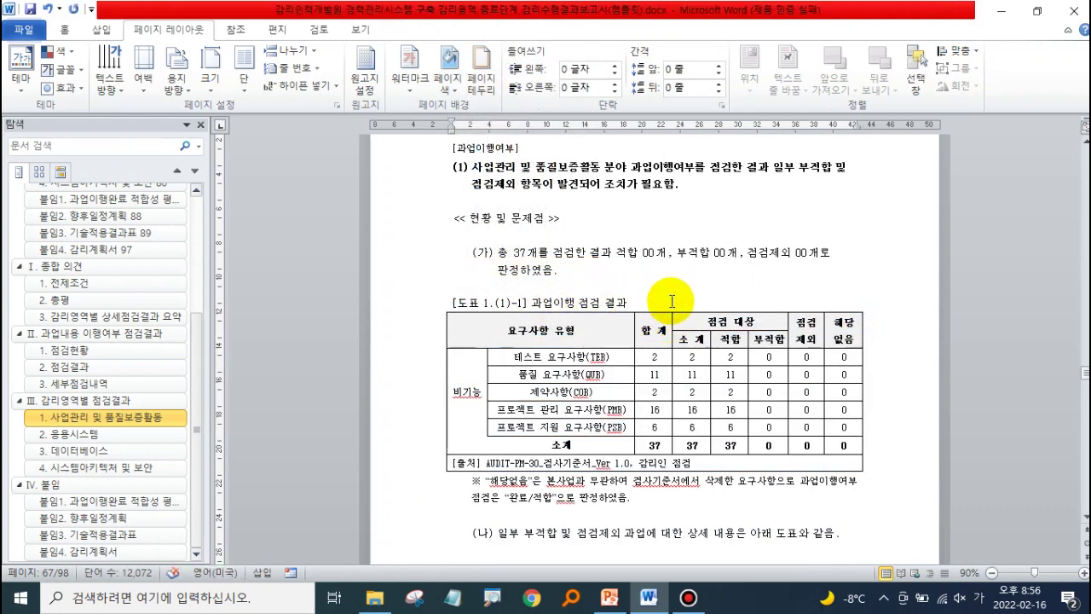
{"action": "key", "text": "Down"}
{"action": "key", "text": "Down"}
{"action": "key", "text": "Down"}
{"action": "key", "text": "Delete"}
{"action": "key", "text": "Down"}
{"action": "key", "text": "Delete"}
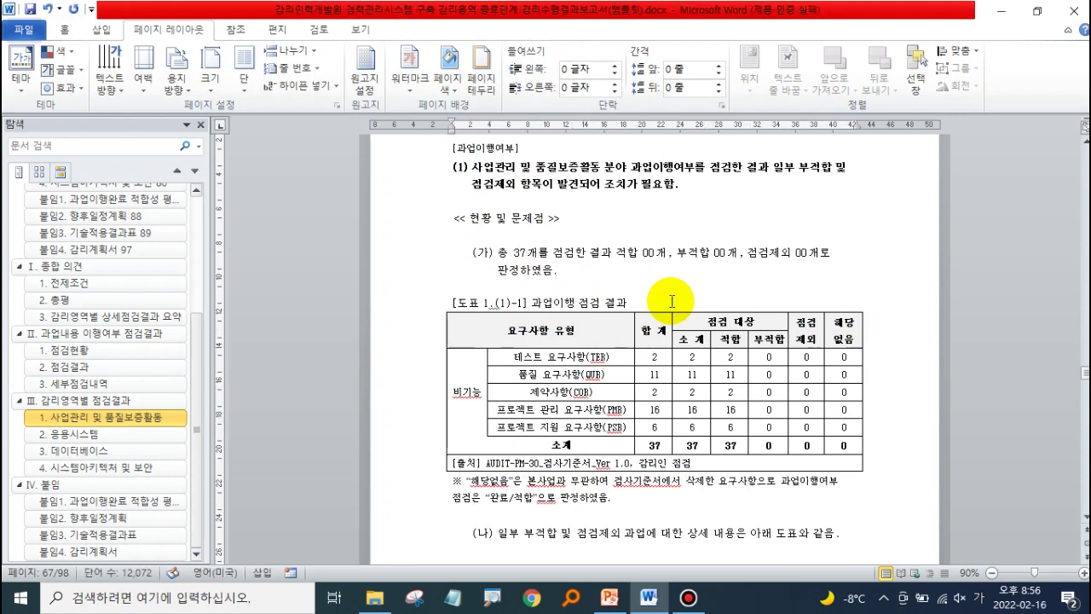
{"action": "key", "text": "Up"}
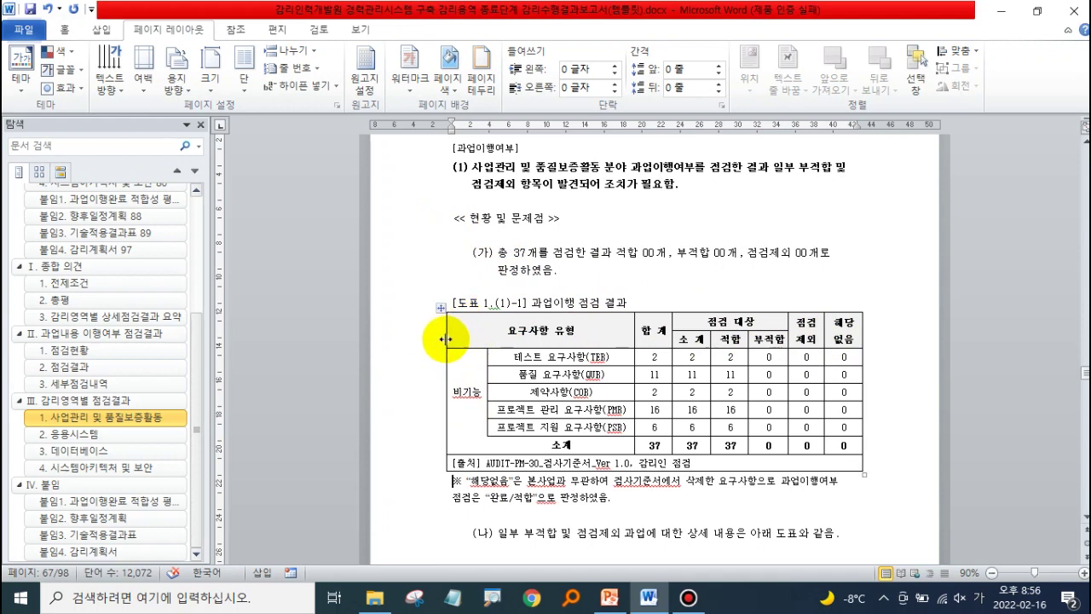
Narrow the (1)-1 results table and the (1)-2 table's first column from the left edge.
{"action": "left_click_drag", "start_coordinate": [444, 338], "coordinate": [472, 341]}
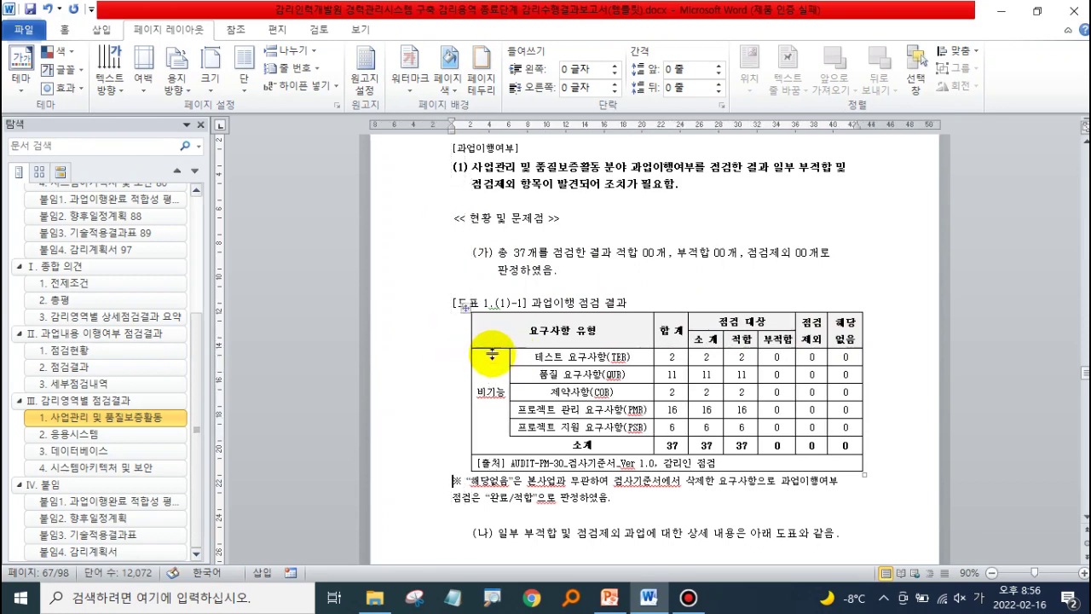
{"action": "scroll", "coordinate": [491, 353], "scroll_direction": "down", "scroll_amount": 8}
{"action": "scroll", "coordinate": [488, 353], "scroll_direction": "down", "scroll_amount": 5}
{"action": "scroll", "coordinate": [460, 353], "scroll_direction": "down", "scroll_amount": 3}
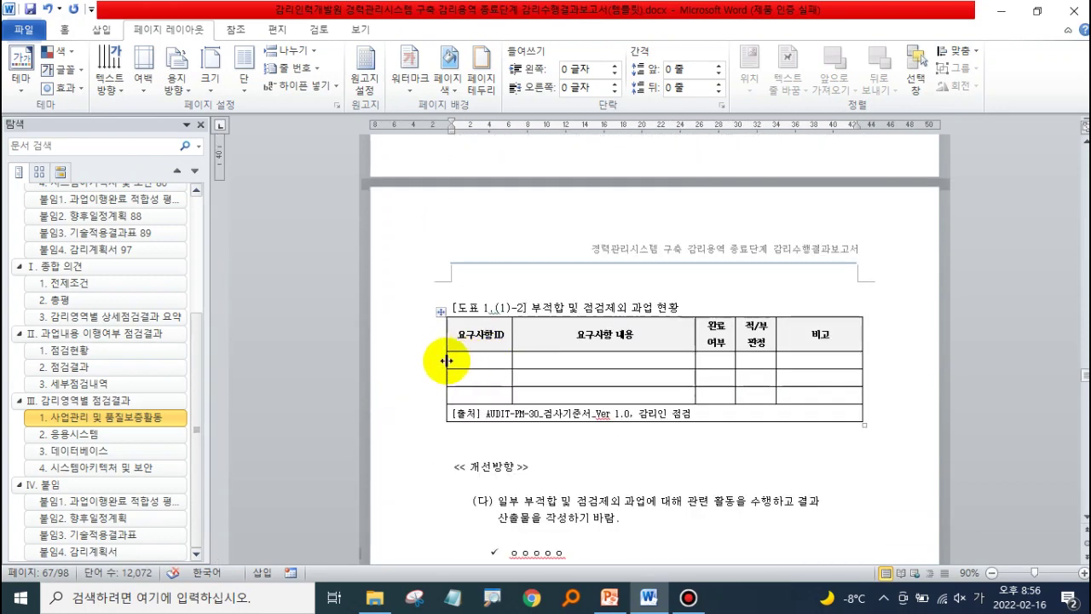
{"action": "left_click_drag", "start_coordinate": [466, 362], "coordinate": [480, 361]}
Move the left edges of tables (2)-1 and (2)-2 inward to match.
{"action": "scroll", "coordinate": [481, 365], "scroll_direction": "up", "scroll_amount": 3}
{"action": "scroll", "coordinate": [483, 365], "scroll_direction": "up", "scroll_amount": 4}
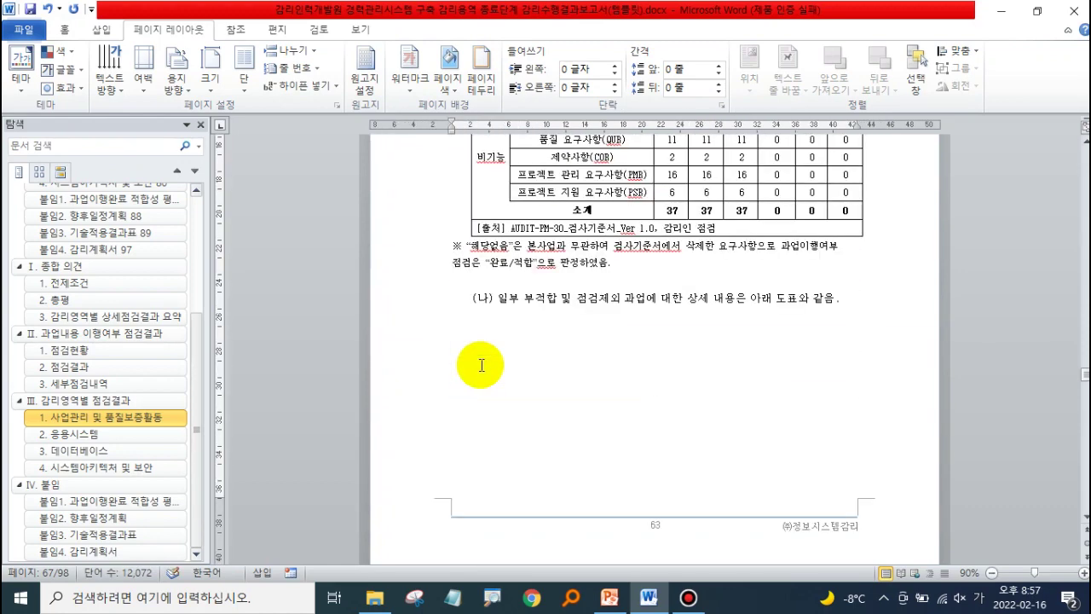
{"action": "scroll", "coordinate": [486, 306], "scroll_direction": "up", "scroll_amount": 2}
{"action": "scroll", "coordinate": [452, 414], "scroll_direction": "down", "scroll_amount": 5}
{"action": "scroll", "coordinate": [453, 415], "scroll_direction": "down", "scroll_amount": 4}
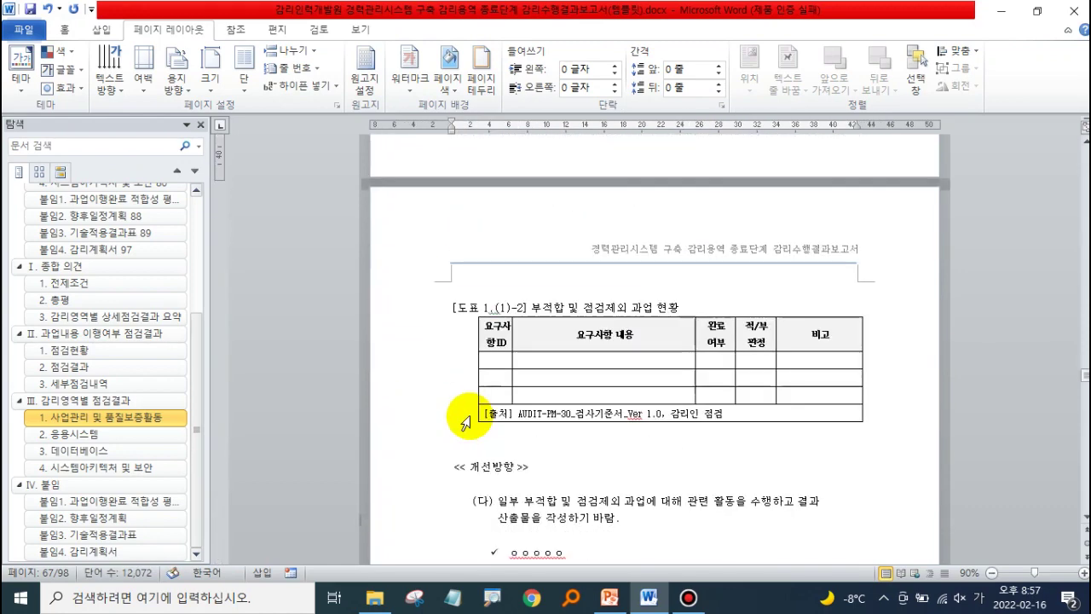
{"action": "scroll", "coordinate": [489, 350], "scroll_direction": "down", "scroll_amount": 5}
{"action": "scroll", "coordinate": [487, 358], "scroll_direction": "down", "scroll_amount": 15}
{"action": "scroll", "coordinate": [460, 363], "scroll_direction": "down", "scroll_amount": 15}
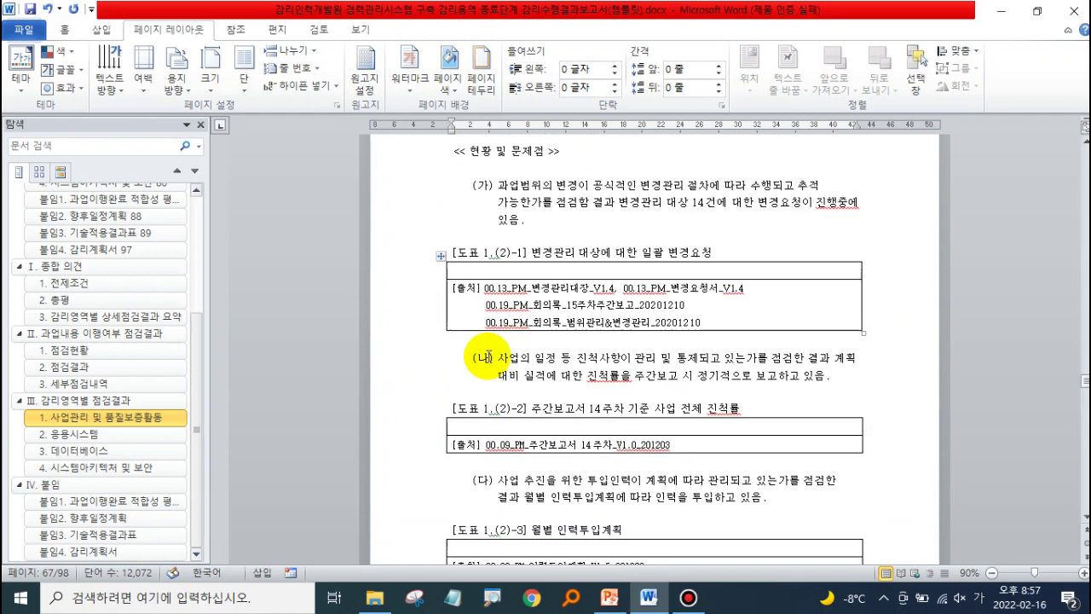
{"action": "scroll", "coordinate": [456, 323], "scroll_direction": "up", "scroll_amount": 3}
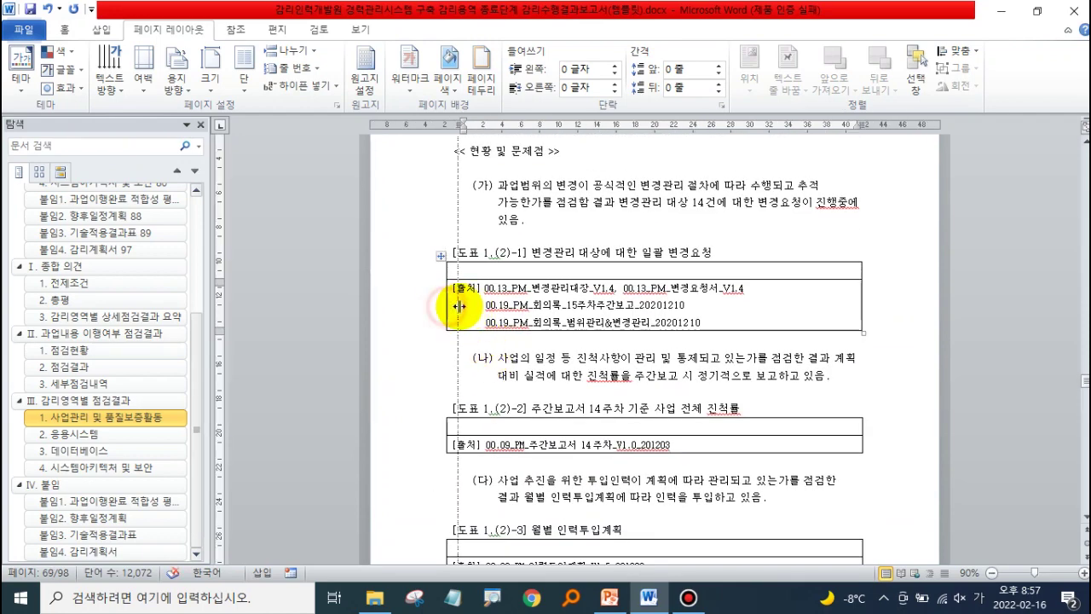
{"action": "left_click_drag", "start_coordinate": [446, 306], "coordinate": [471, 305]}
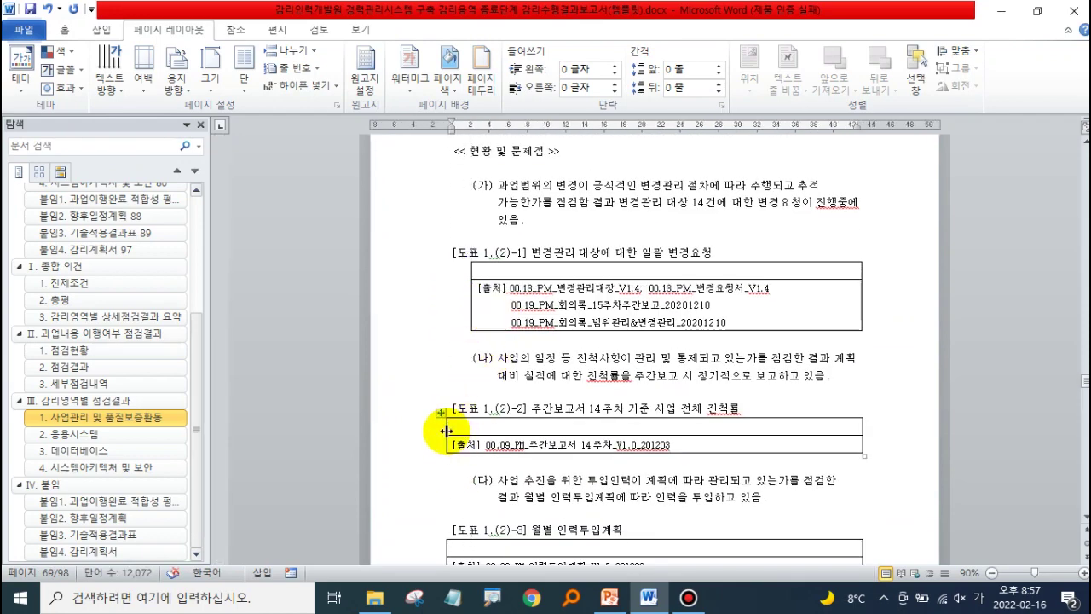
{"action": "left_click_drag", "start_coordinate": [445, 430], "coordinate": [471, 431]}
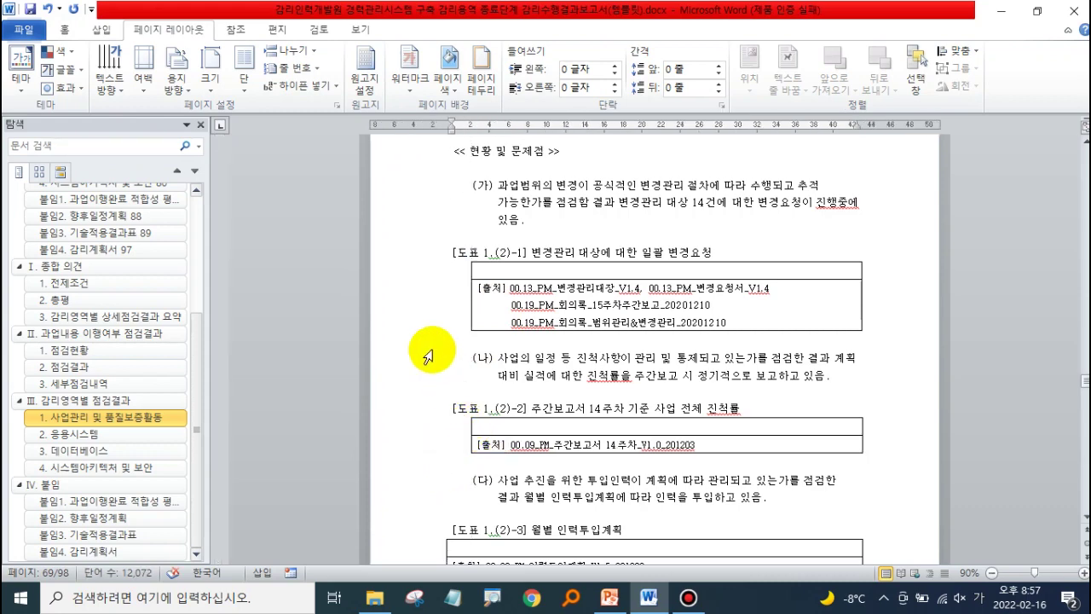
Undo the narrowing with Ctrl+Z so the results table spans the full text width.
{"action": "scroll", "coordinate": [428, 356], "scroll_direction": "up", "scroll_amount": 8}
{"action": "scroll", "coordinate": [428, 356], "scroll_direction": "up", "scroll_amount": 3}
{"action": "scroll", "coordinate": [428, 357], "scroll_direction": "up", "scroll_amount": 2}
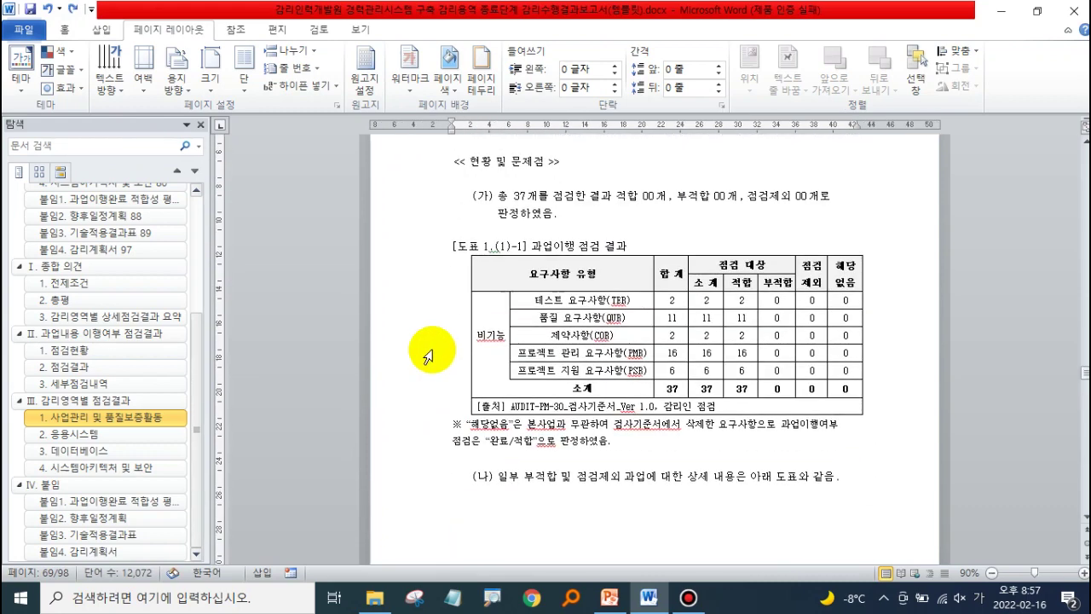
{"action": "key", "text": "ctrl+z"}
{"action": "scroll", "coordinate": [428, 356], "scroll_direction": "up", "scroll_amount": 1}
{"action": "scroll", "coordinate": [428, 357], "scroll_direction": "up", "scroll_amount": 2}
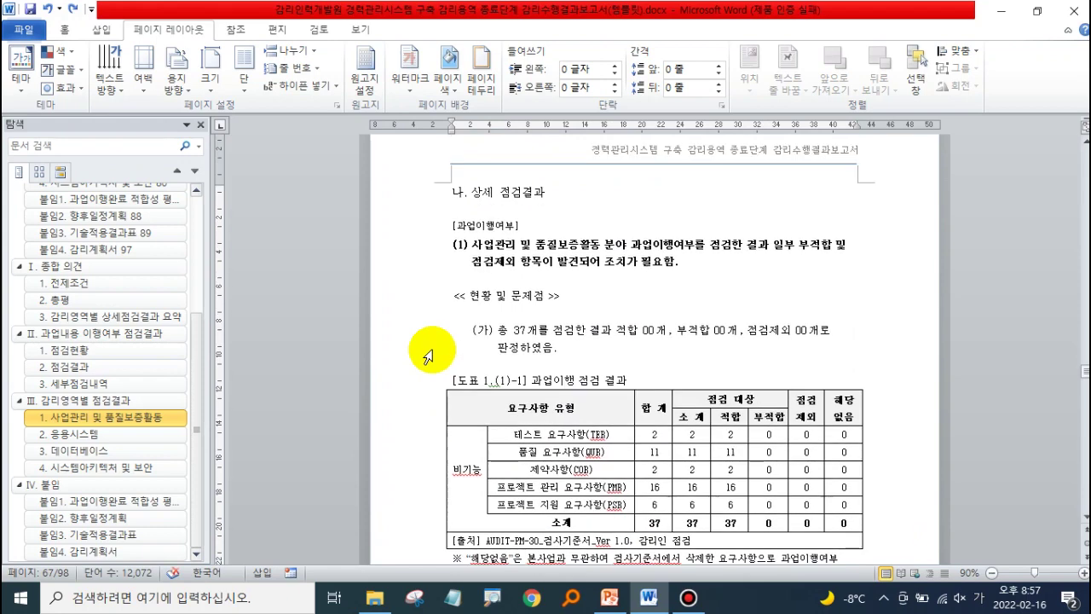
{"action": "scroll", "coordinate": [428, 356], "scroll_direction": "down", "scroll_amount": 2}
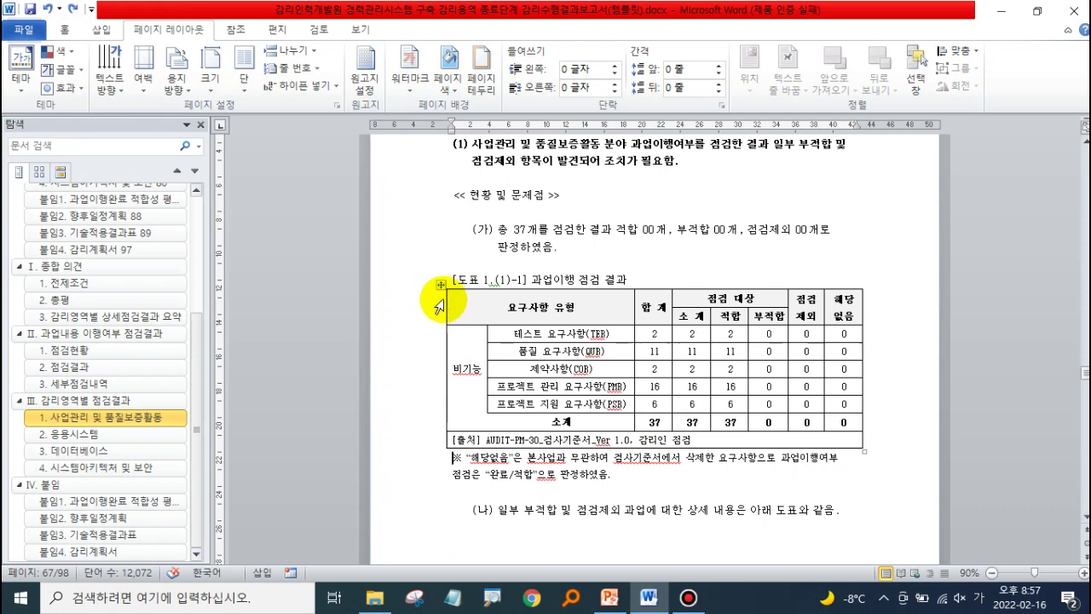
In Table Properties, show the results table width as 15.35 cm and enter a 1 cm left indent.
{"action": "right_click", "coordinate": [438, 288]}
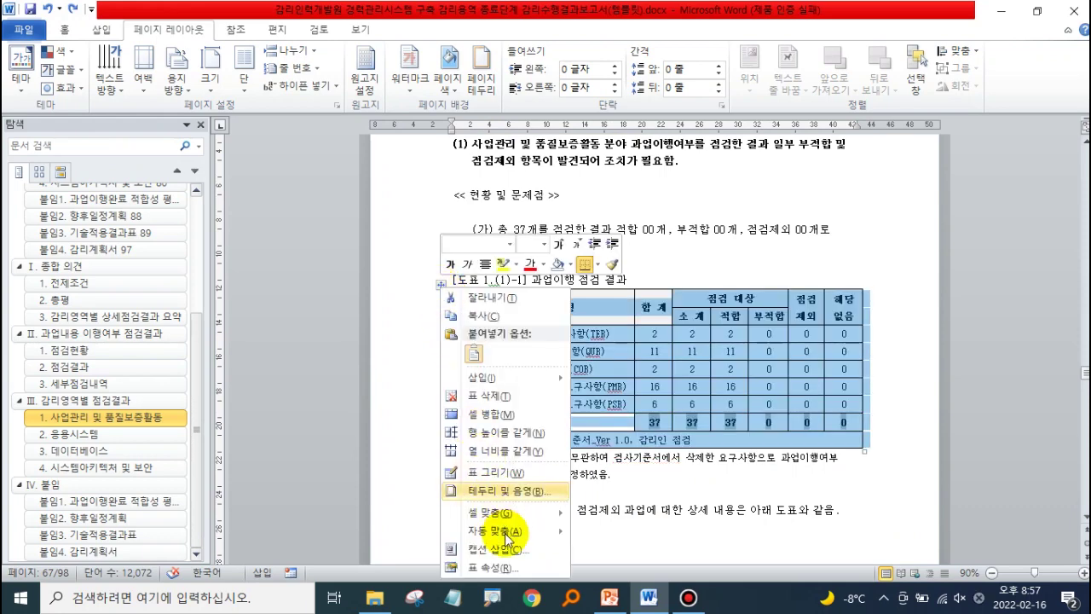
{"action": "left_click", "coordinate": [505, 564]}
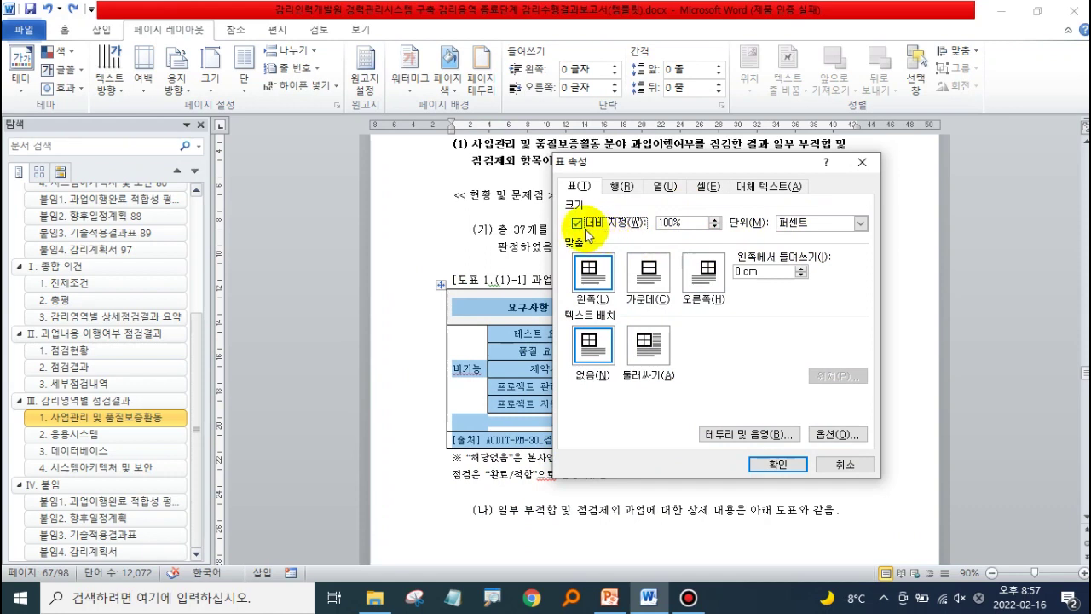
{"action": "left_click", "coordinate": [810, 222]}
{"action": "left_click", "coordinate": [812, 247]}
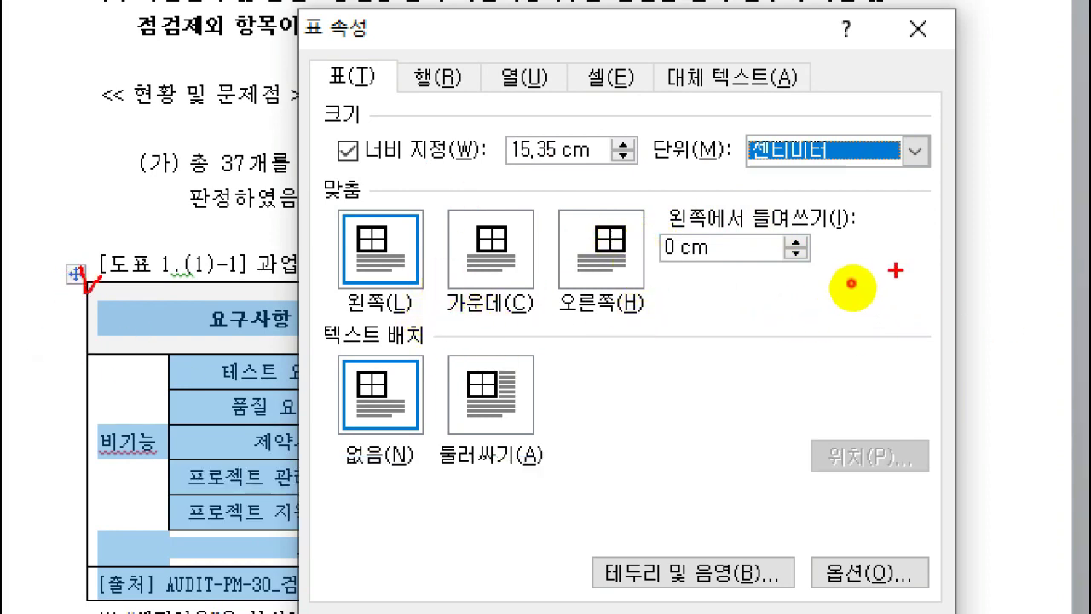
{"action": "left_click_drag", "start_coordinate": [895, 273], "coordinate": [942, 277]}
{"action": "left_click_drag", "start_coordinate": [544, 181], "coordinate": [601, 180]}
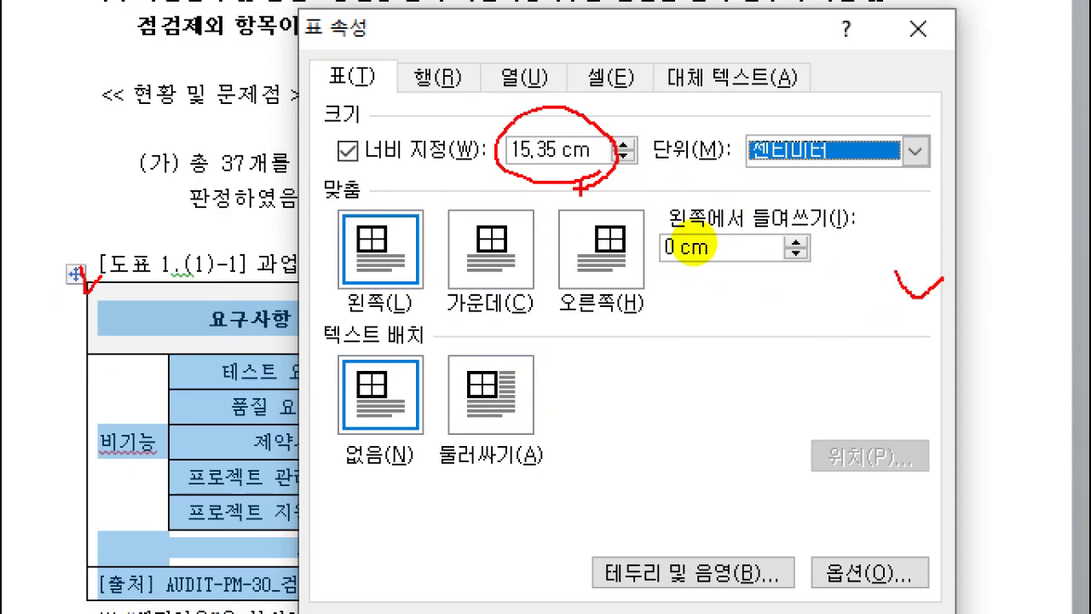
{"action": "key", "text": "Escape"}
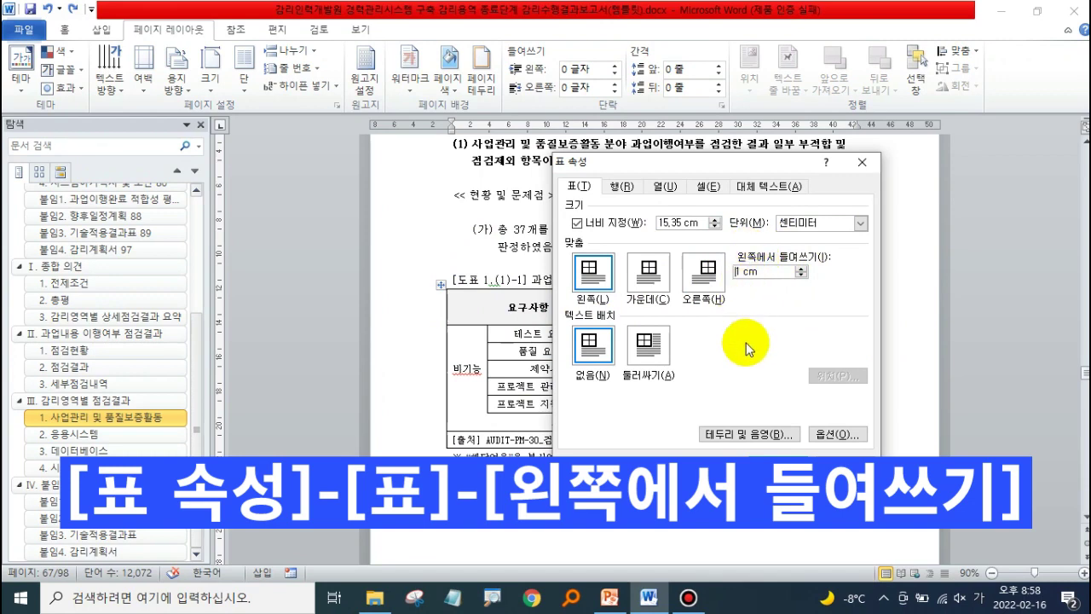
Confirm the 1 cm table indent and deselect, leaving the caption at the margin.
{"action": "left_click", "coordinate": [790, 466]}
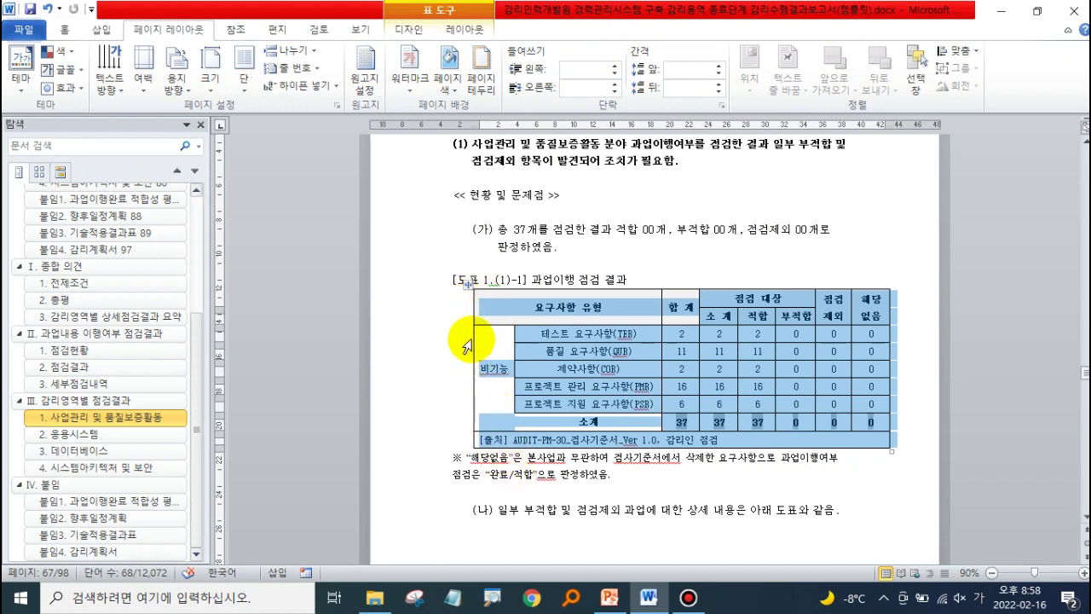
{"action": "left_click", "coordinate": [450, 280]}
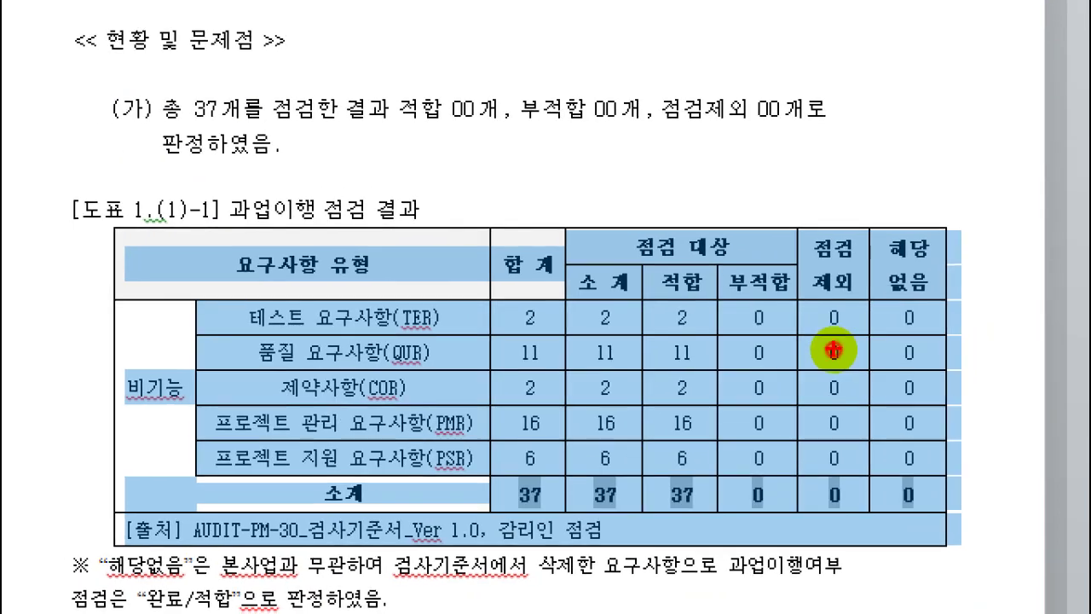
{"action": "left_click", "coordinate": [458, 289]}
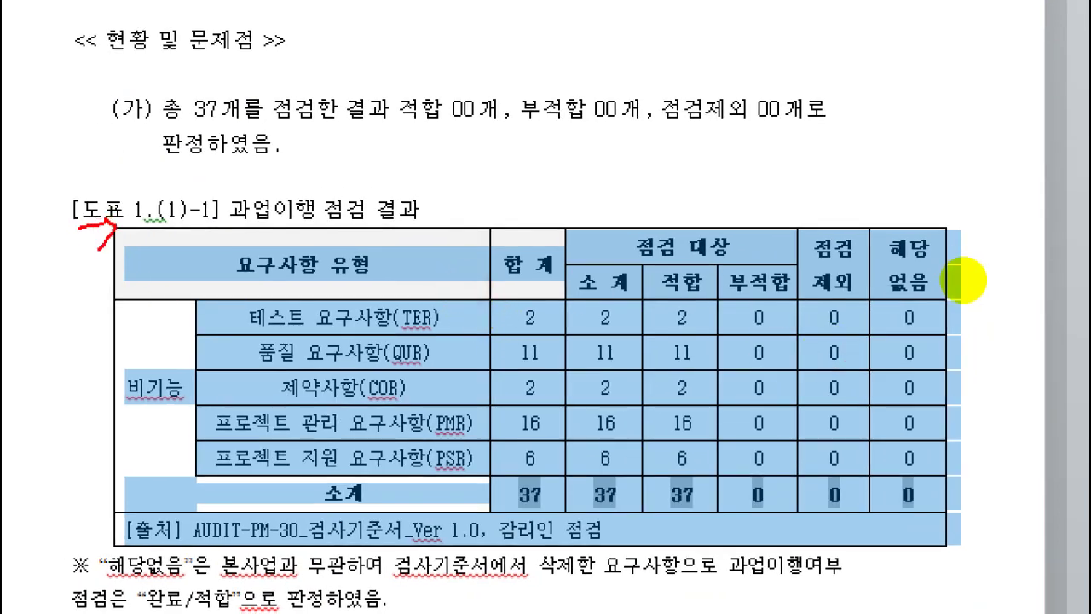
{"action": "left_click_drag", "start_coordinate": [890, 146], "coordinate": [851, 407]}
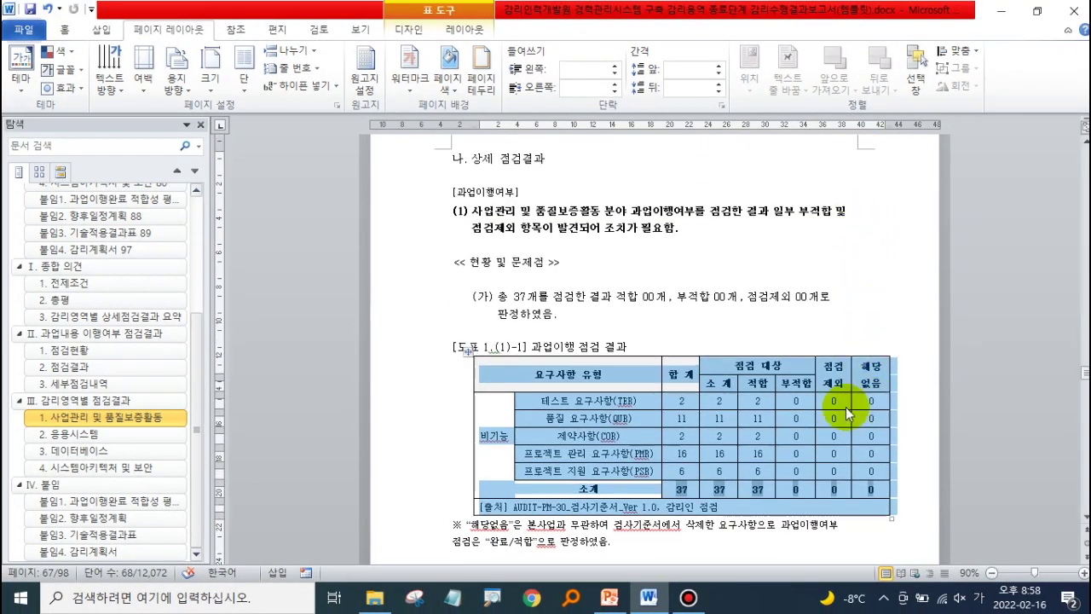
In 표 속성, change the 과업이행 점검 결과 table width to 14.35 cm, keeping the 1 cm indent.
{"action": "right_click", "coordinate": [469, 353]}
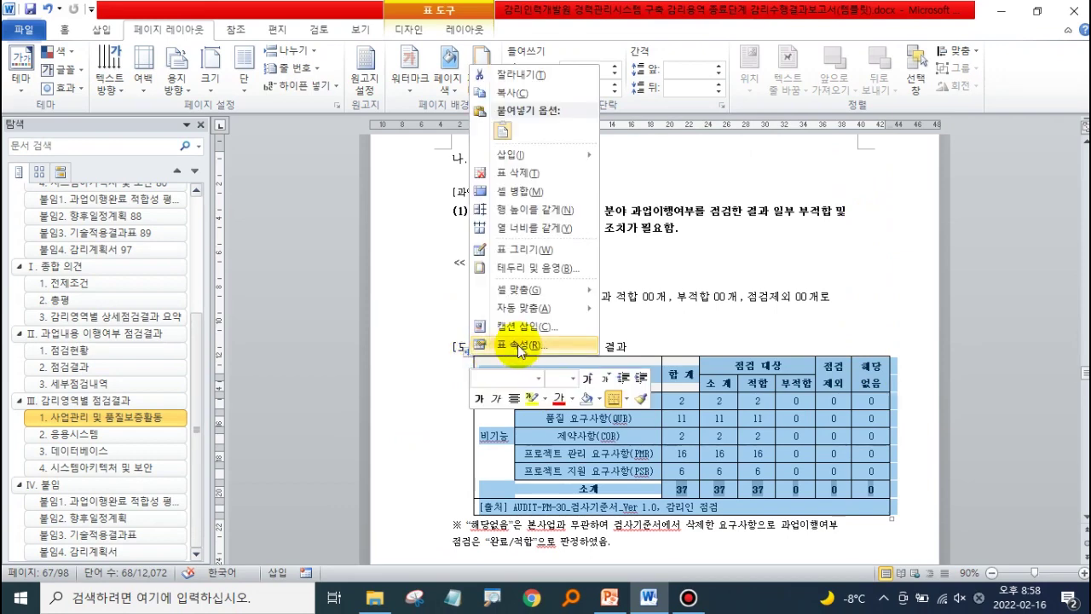
{"action": "left_click", "coordinate": [518, 344]}
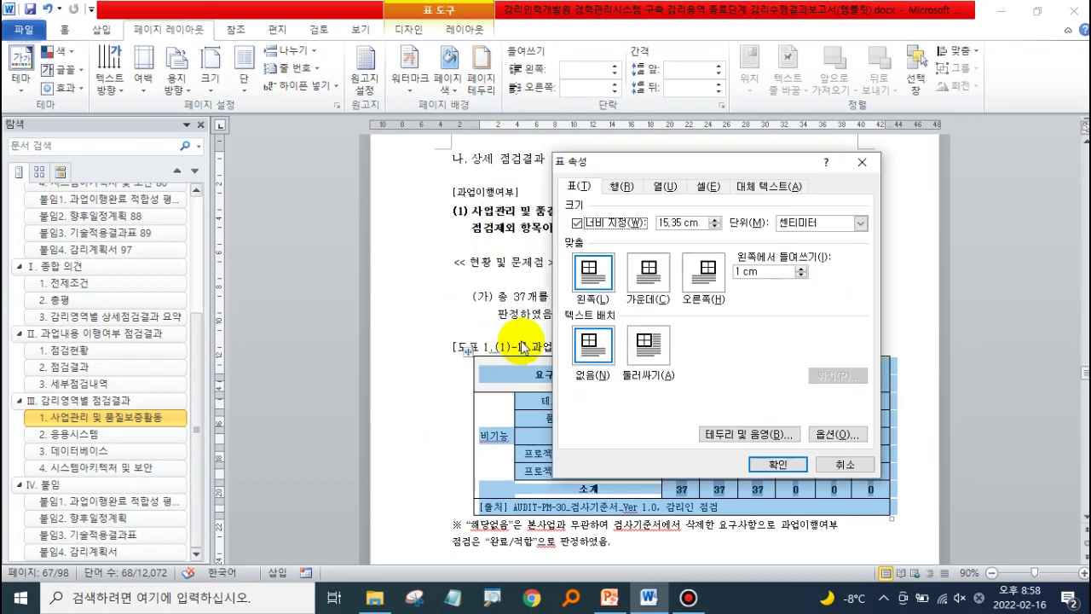
{"action": "left_click", "coordinate": [768, 271]}
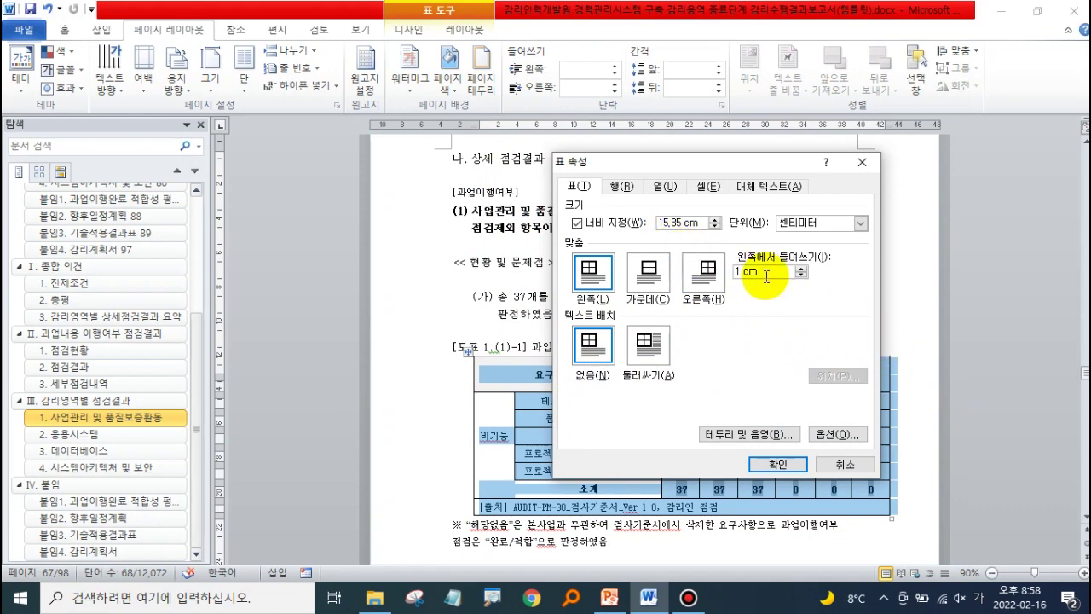
{"action": "left_click", "coordinate": [669, 223]}
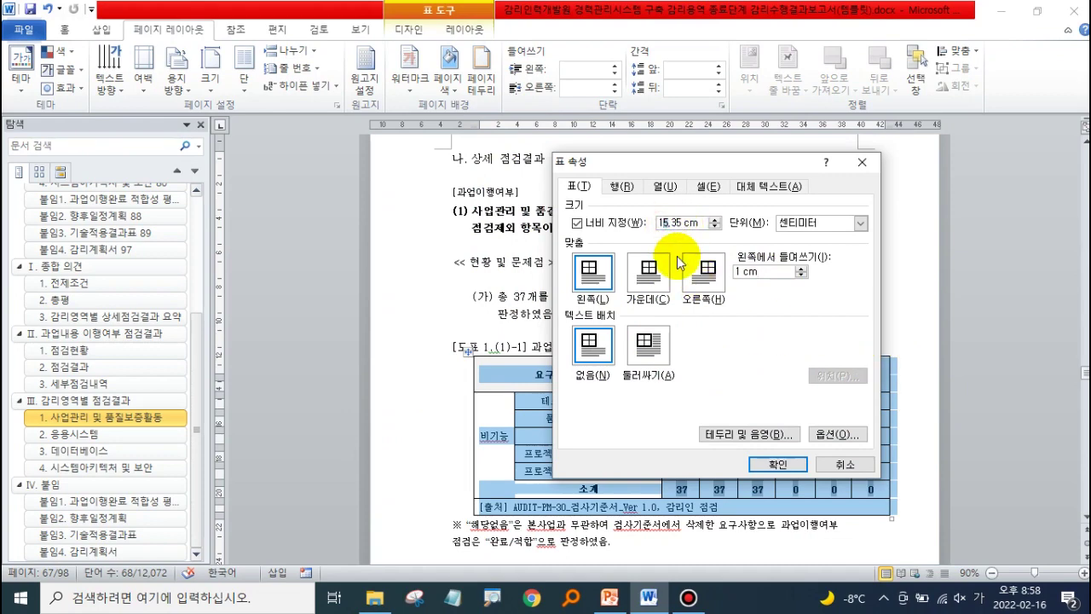
{"action": "key", "text": "Delete"}
{"action": "type", "text": "4"}
{"action": "left_click", "coordinate": [784, 467]}
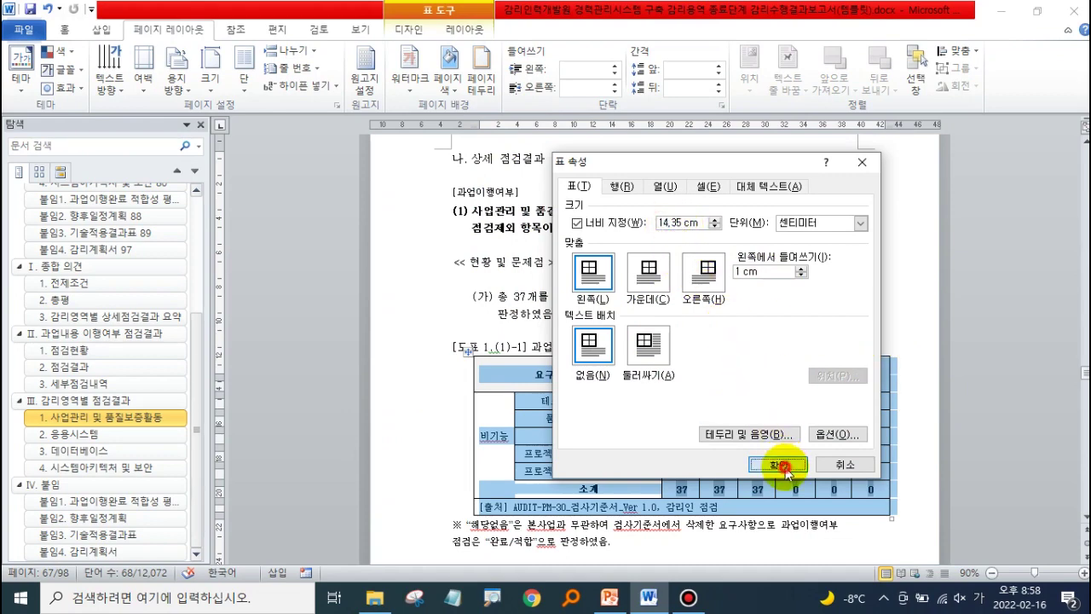
{"action": "left_click", "coordinate": [894, 415]}
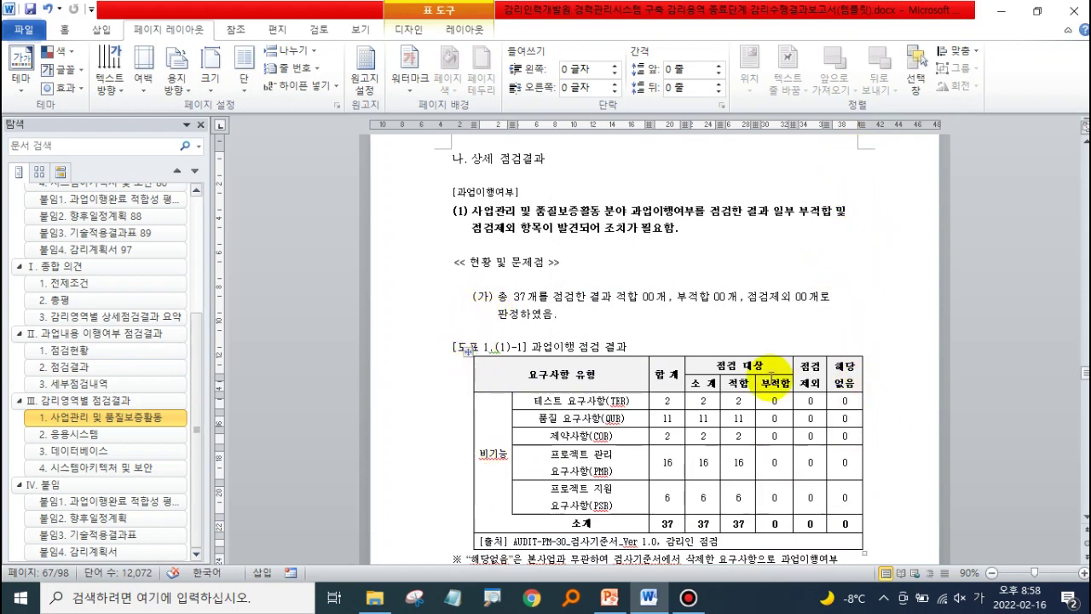
Apply 창에 자동으로 맞춤 so the 과업이행 점검 결과 table spans margin to margin.
{"action": "scroll", "coordinate": [770, 376], "scroll_direction": "down", "scroll_amount": 1}
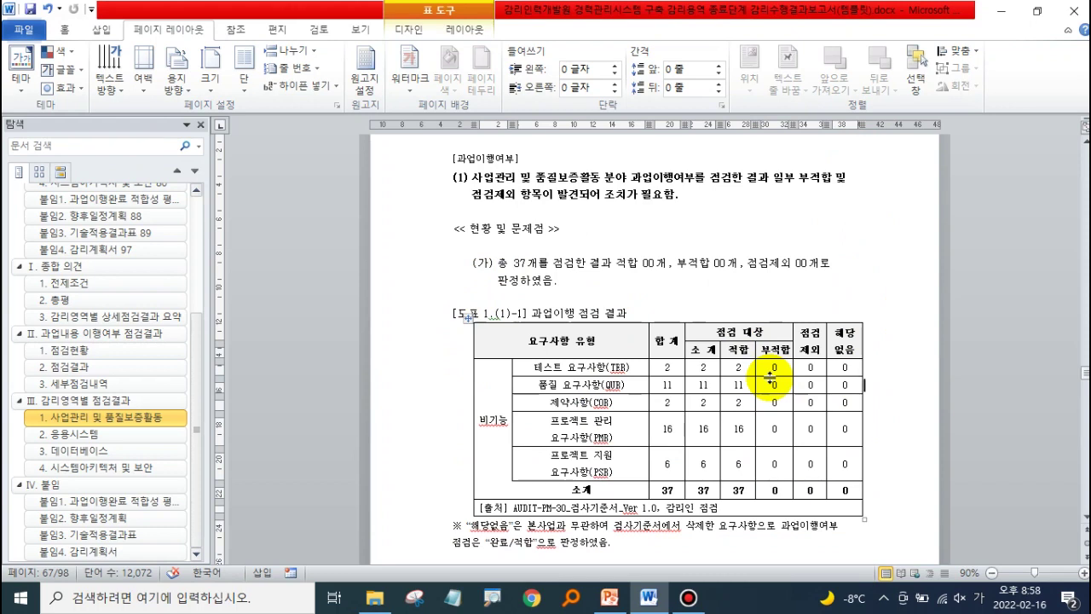
{"action": "left_click", "coordinate": [470, 323]}
{"action": "right_click", "coordinate": [470, 323]}
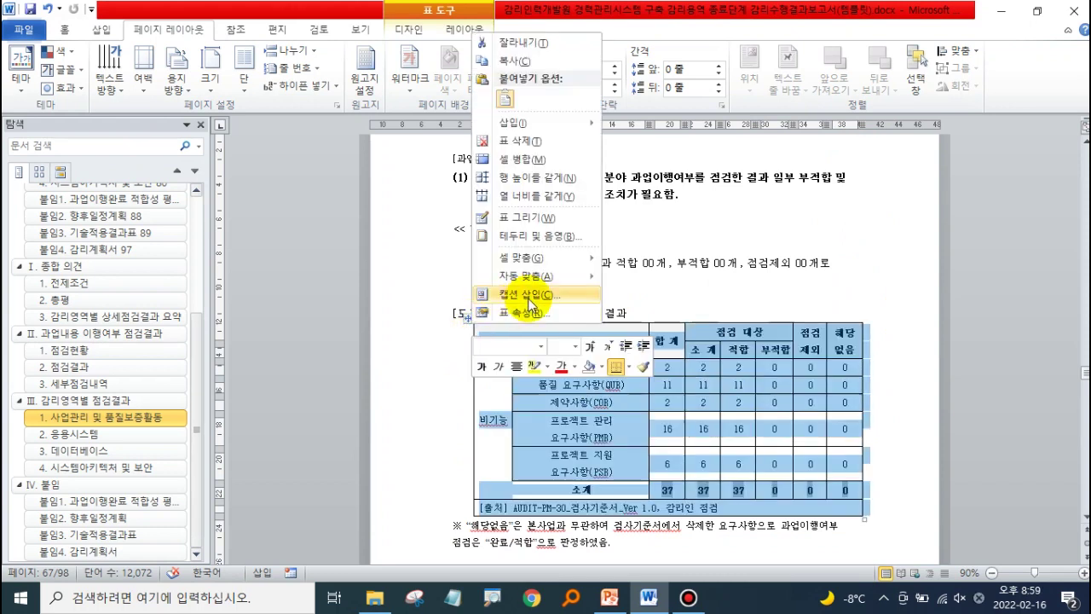
{"action": "mouse_move", "coordinate": [548, 278]}
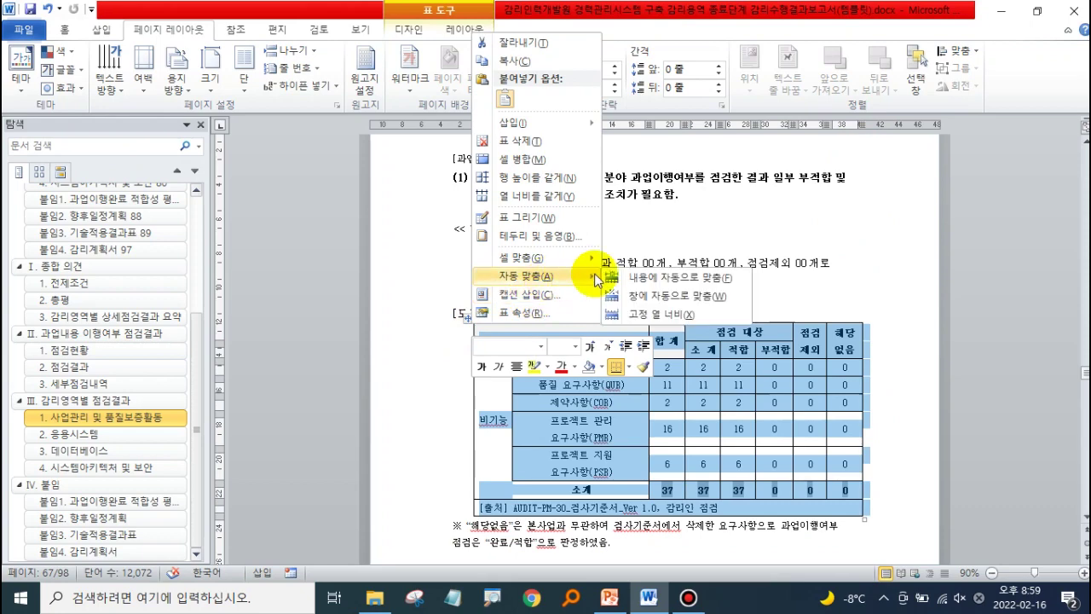
{"action": "left_click", "coordinate": [647, 297]}
{"action": "left_click", "coordinate": [467, 398]}
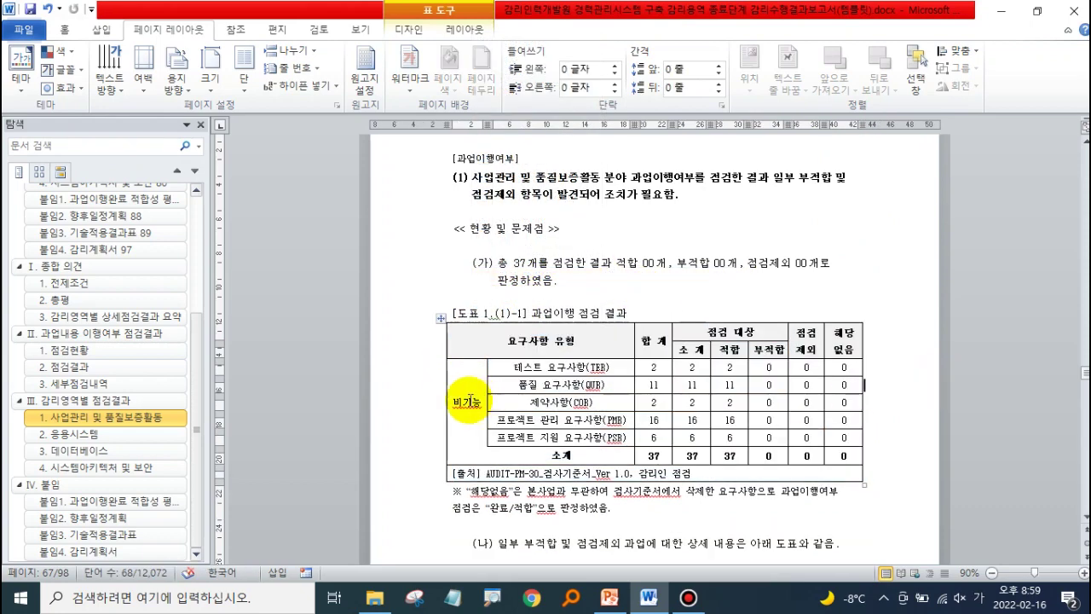
{"action": "right_click", "coordinate": [441, 322]}
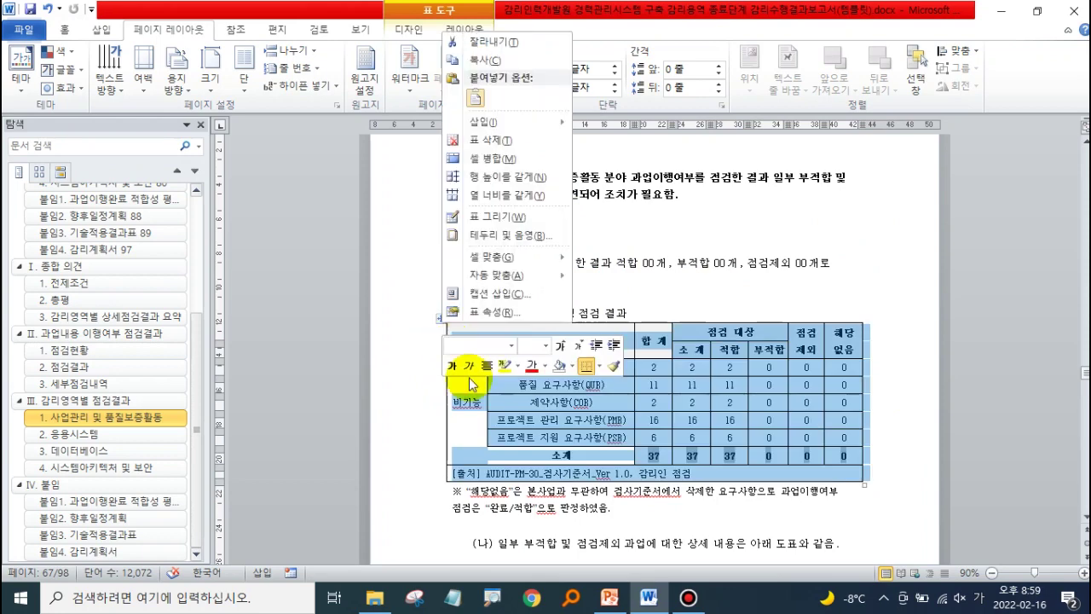
{"action": "left_click", "coordinate": [507, 312]}
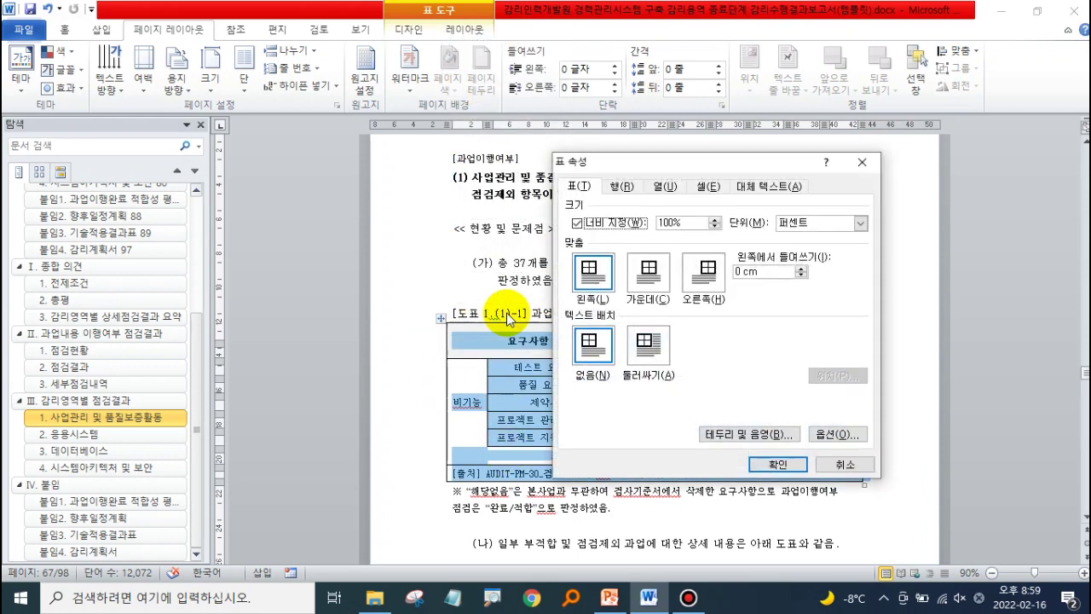
{"action": "left_click", "coordinate": [801, 224]}
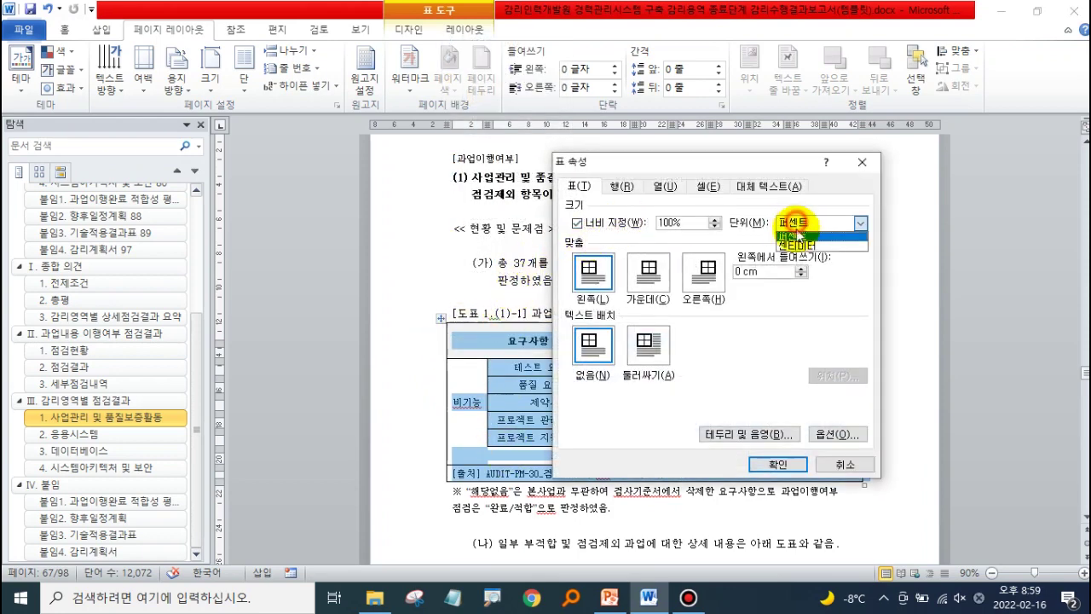
{"action": "left_click", "coordinate": [797, 249]}
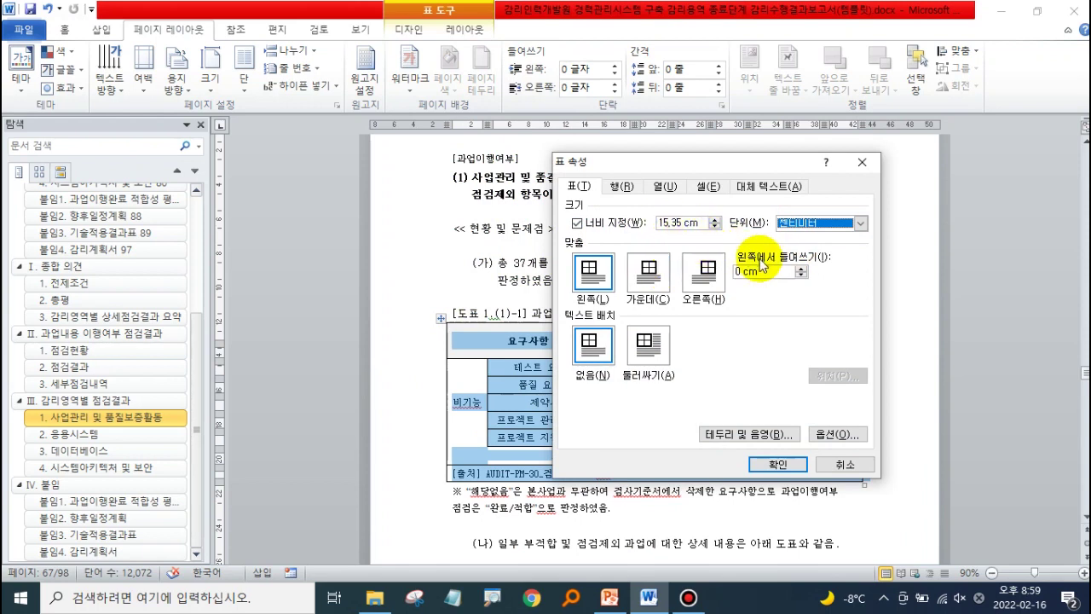
{"action": "left_click", "coordinate": [802, 267]}
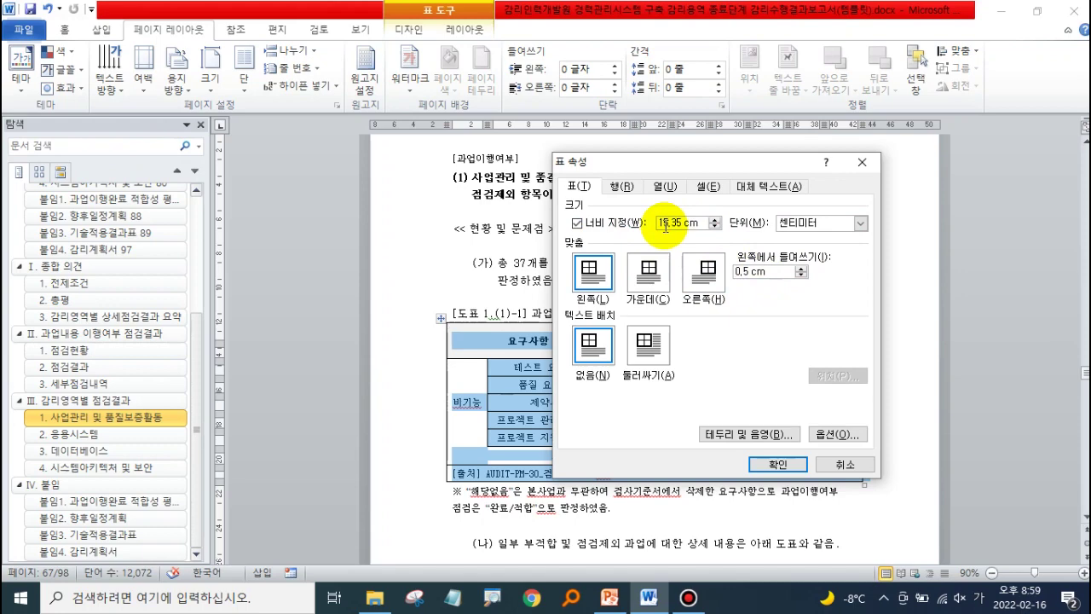
{"action": "left_click", "coordinate": [842, 465]}
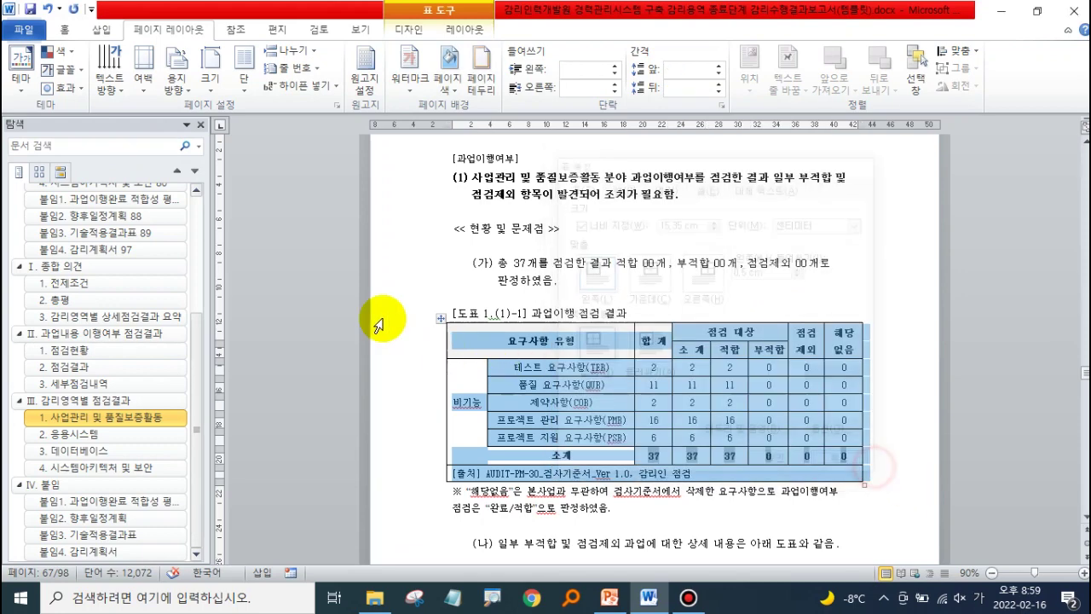
{"action": "left_click", "coordinate": [635, 312]}
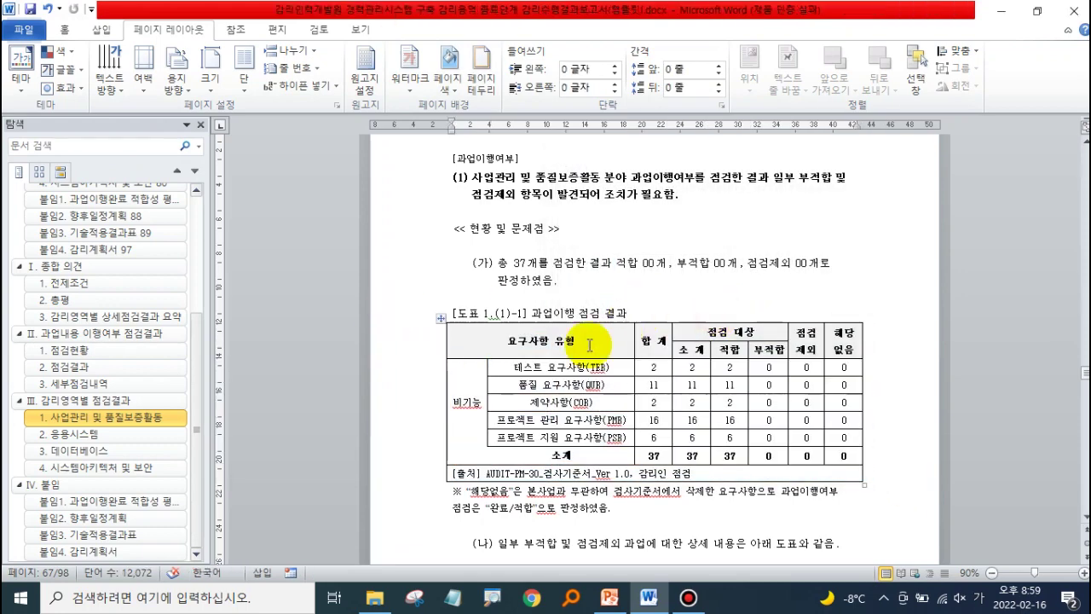
Open 캡션 삽입 for the results table and cancel without adding a caption.
{"action": "right_click", "coordinate": [440, 322]}
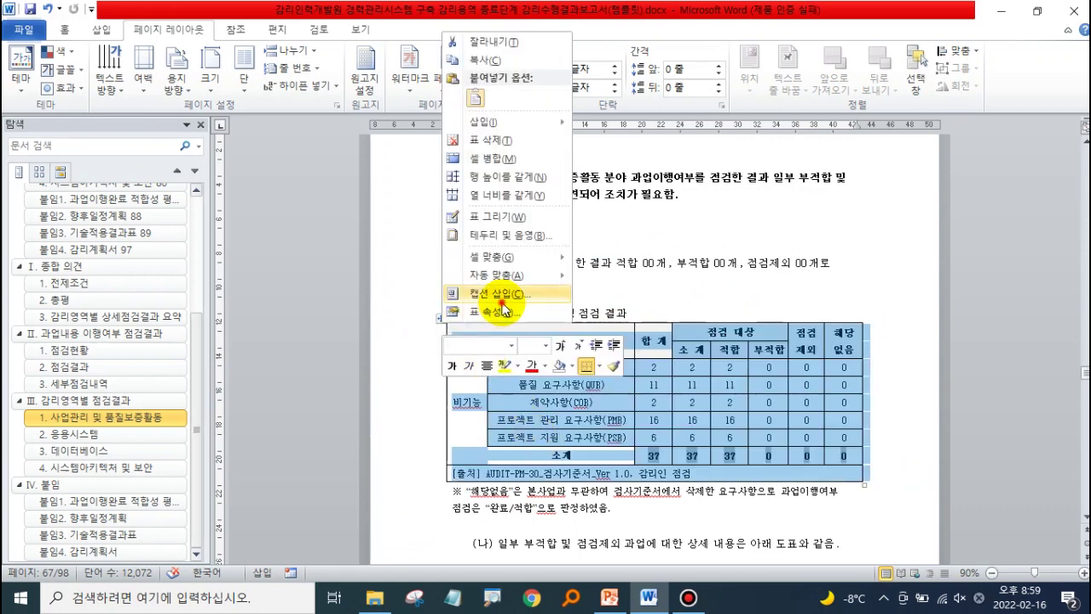
{"action": "left_click", "coordinate": [503, 346]}
{"action": "left_click", "coordinate": [651, 350]}
{"action": "scroll", "coordinate": [653, 350], "scroll_direction": "down", "scroll_amount": 5}
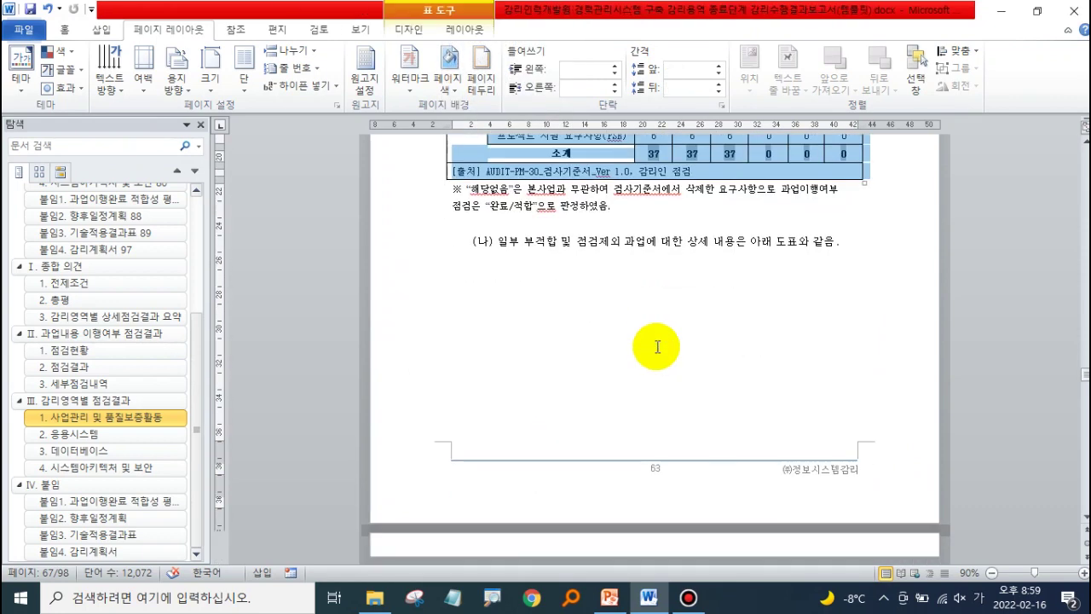
{"action": "scroll", "coordinate": [654, 351], "scroll_direction": "down", "scroll_amount": 5}
{"action": "scroll", "coordinate": [597, 349], "scroll_direction": "down", "scroll_amount": 2}
View the second table's width in centimetres in 표 속성, then cancel without changes.
{"action": "right_click", "coordinate": [442, 324]}
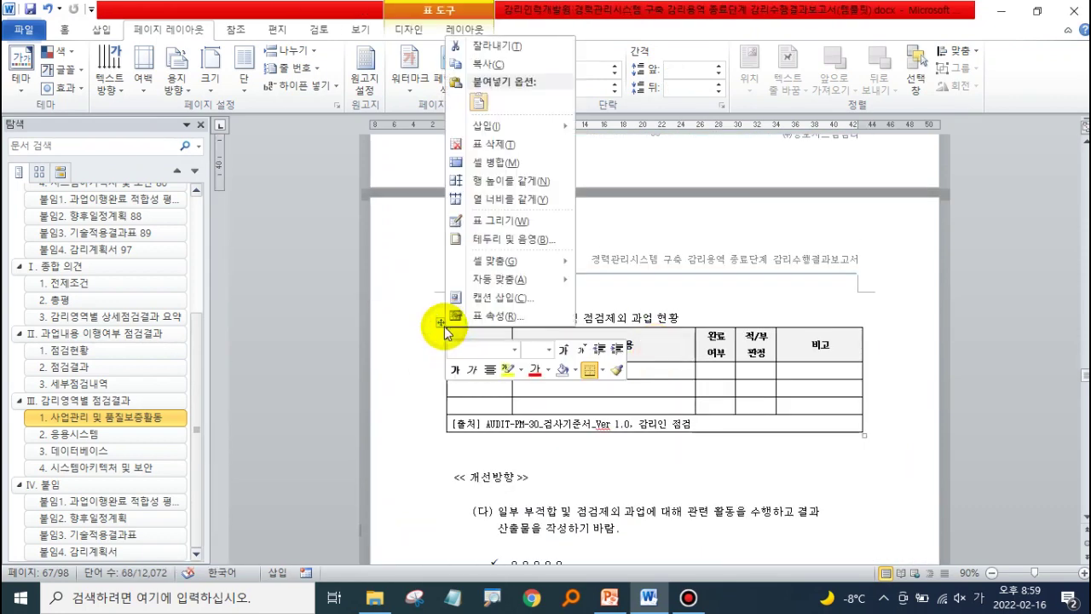
{"action": "left_click", "coordinate": [492, 315]}
{"action": "left_click", "coordinate": [818, 223]}
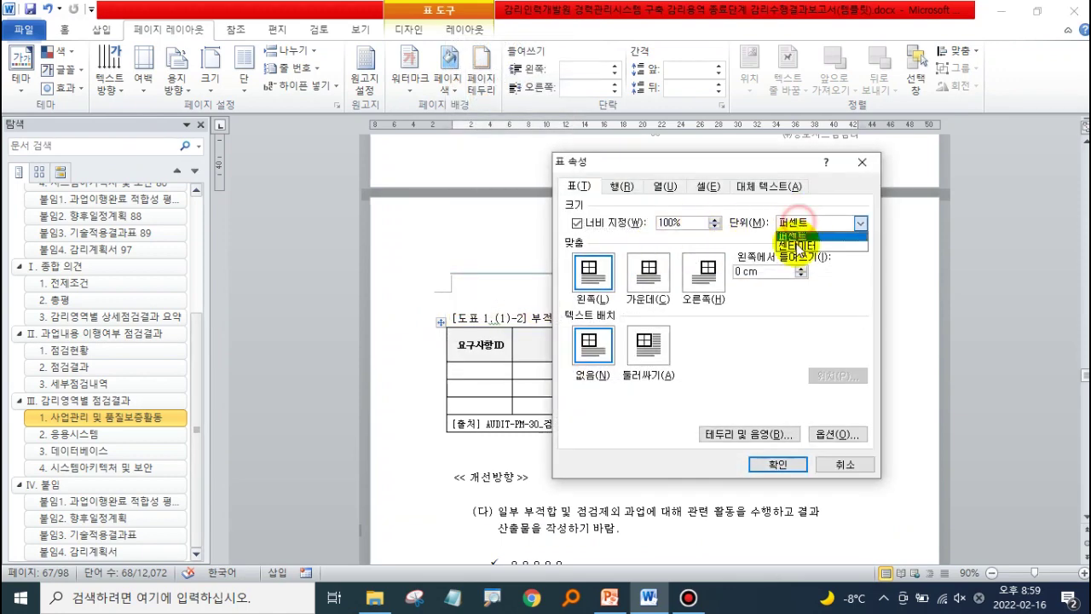
{"action": "left_click", "coordinate": [797, 244]}
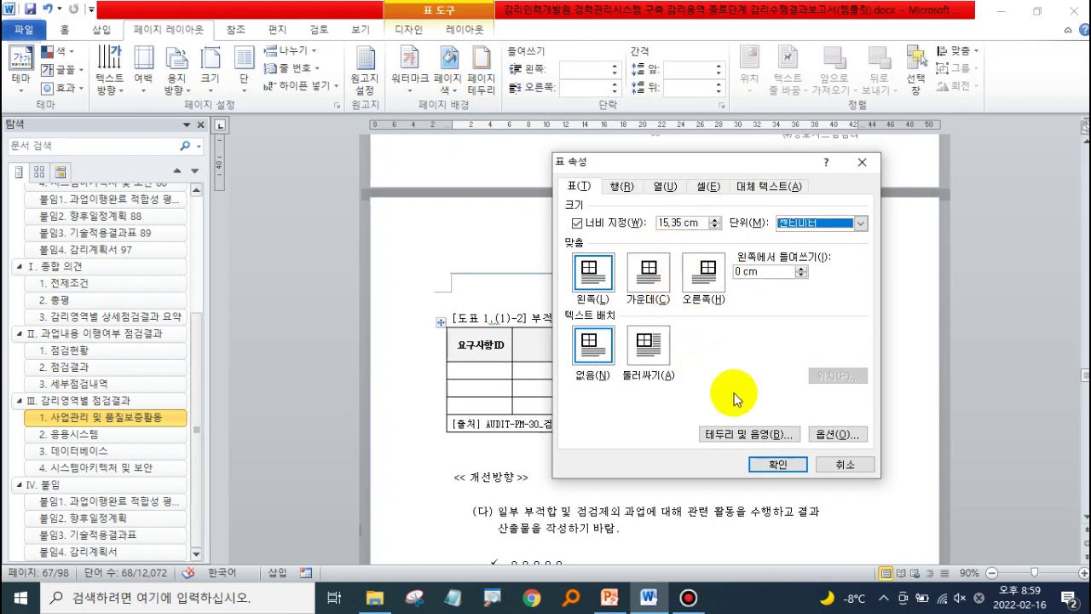
{"action": "left_click", "coordinate": [845, 464]}
{"action": "left_click", "coordinate": [483, 372]}
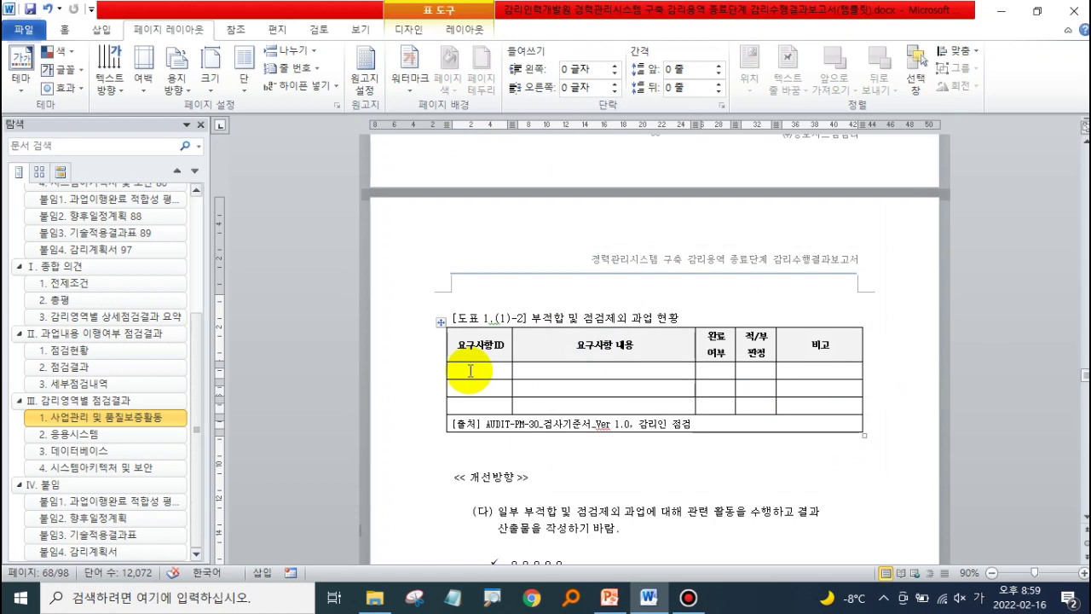
Scroll back up and switch to the PowerPoint table-settings summary slide.
{"action": "scroll", "coordinate": [469, 370], "scroll_direction": "up", "scroll_amount": 3}
{"action": "scroll", "coordinate": [469, 370], "scroll_direction": "up", "scroll_amount": 3}
{"action": "scroll", "coordinate": [469, 370], "scroll_direction": "up", "scroll_amount": 2}
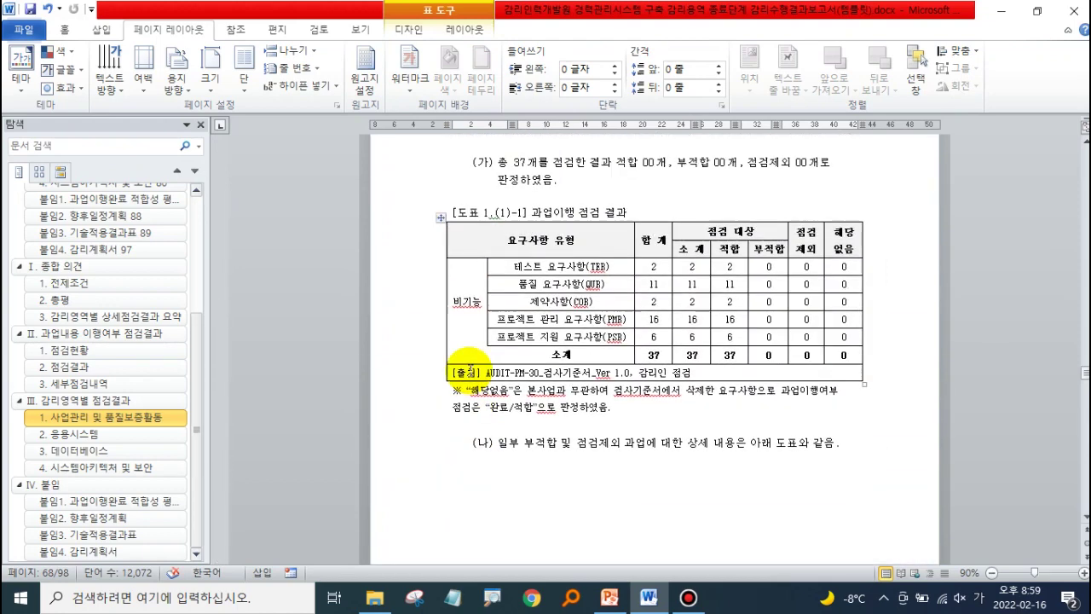
{"action": "scroll", "coordinate": [468, 370], "scroll_direction": "up", "scroll_amount": 5}
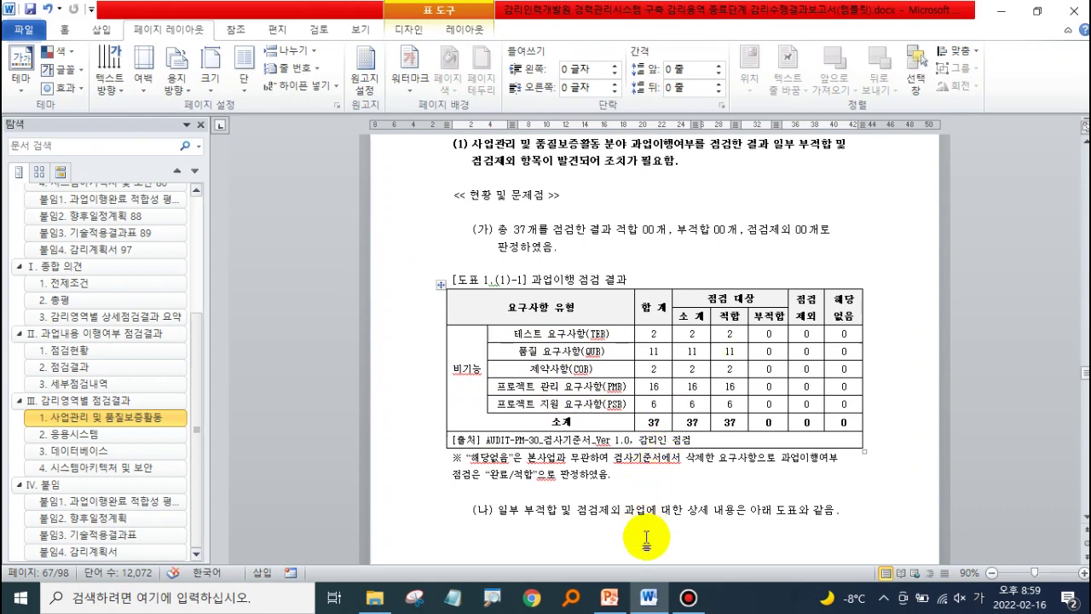
{"action": "left_click", "coordinate": [609, 597]}
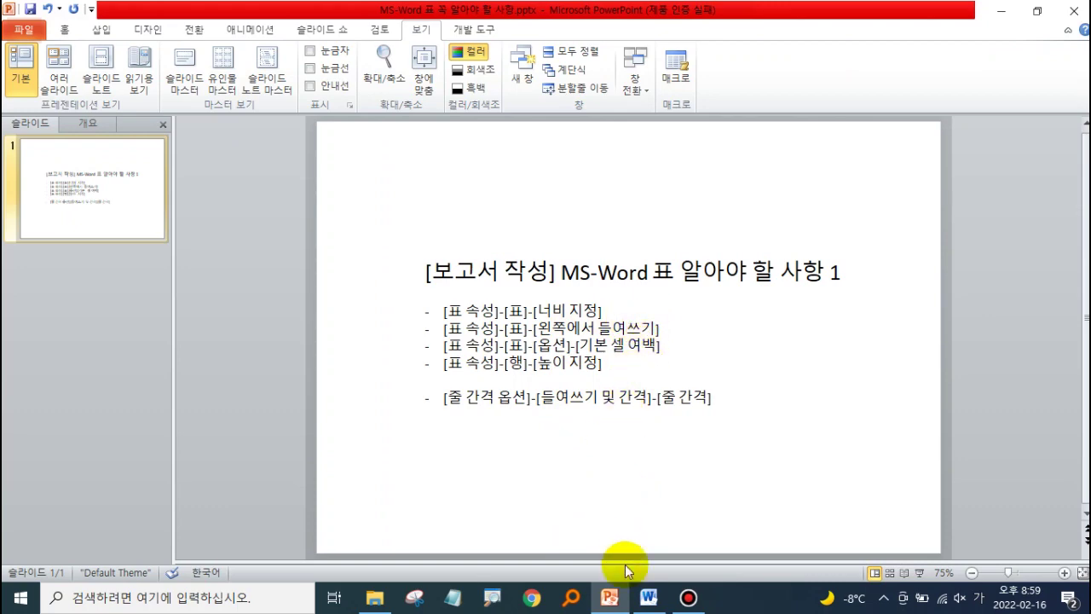
Return from the PowerPoint slide to the Word audit report.
{"action": "left_click", "coordinate": [649, 596]}
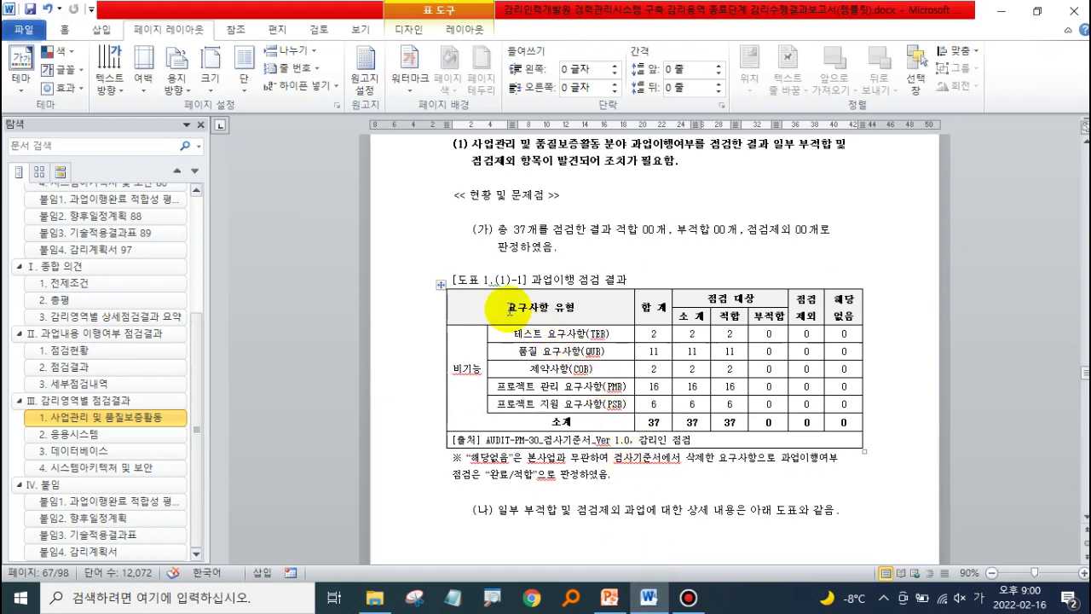
Set the results table's cell margins to 0 cm top, bottom and left, 0.05 cm right.
{"action": "left_click_drag", "start_coordinate": [509, 308], "coordinate": [730, 442]}
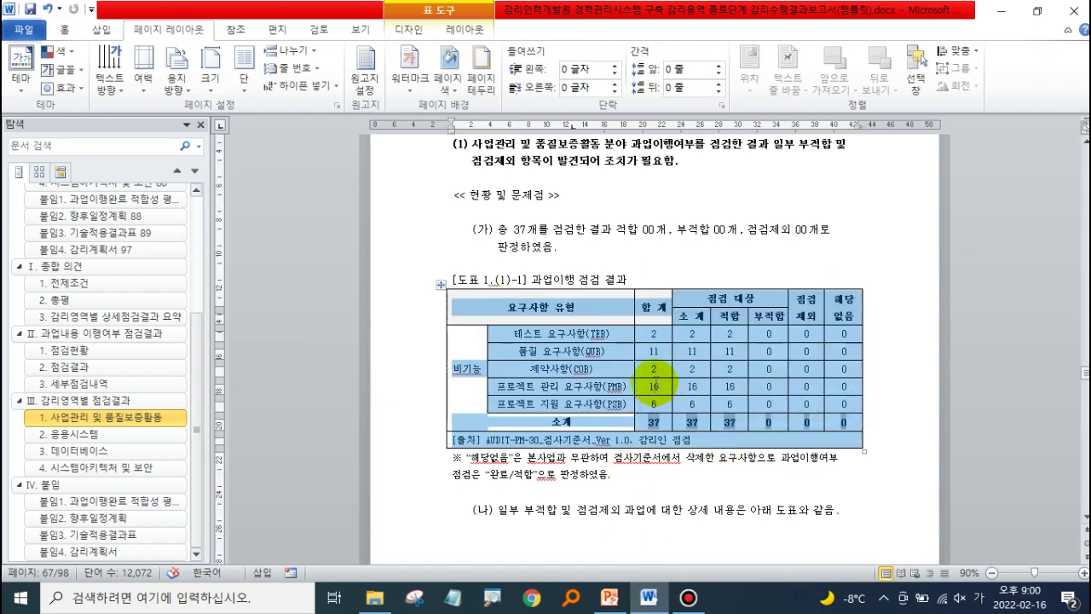
{"action": "right_click", "coordinate": [657, 373]}
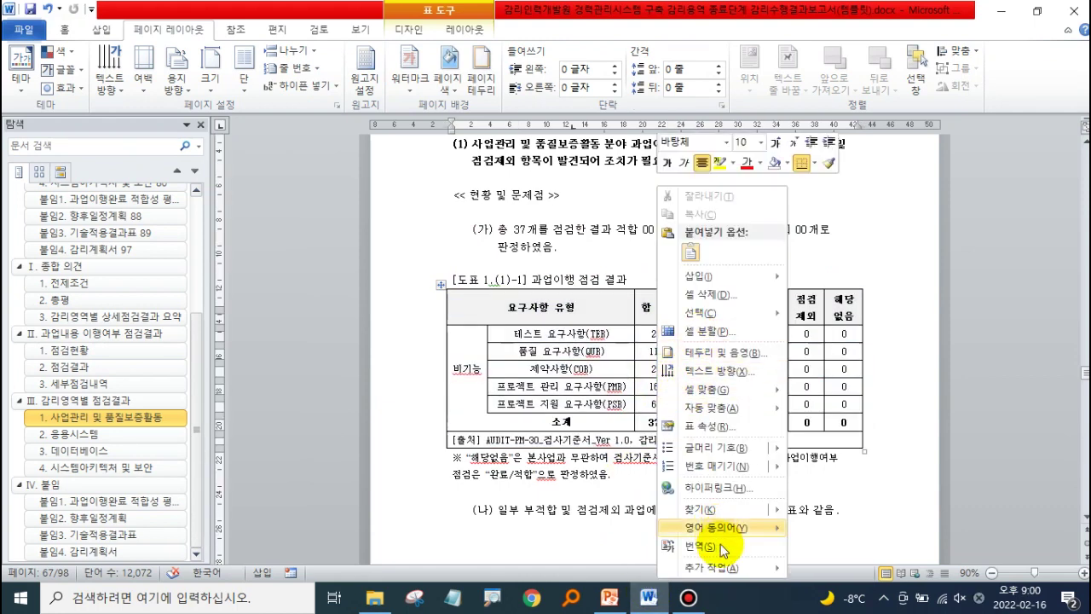
{"action": "left_click", "coordinate": [509, 313]}
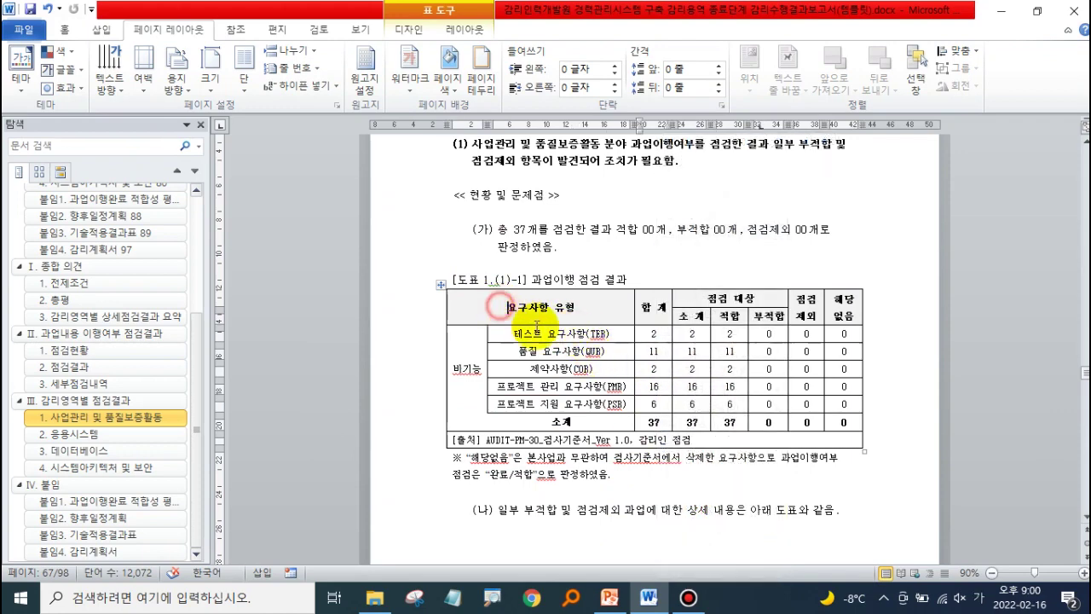
{"action": "left_click", "coordinate": [700, 436], "text": "shift"}
{"action": "right_click", "coordinate": [701, 439]}
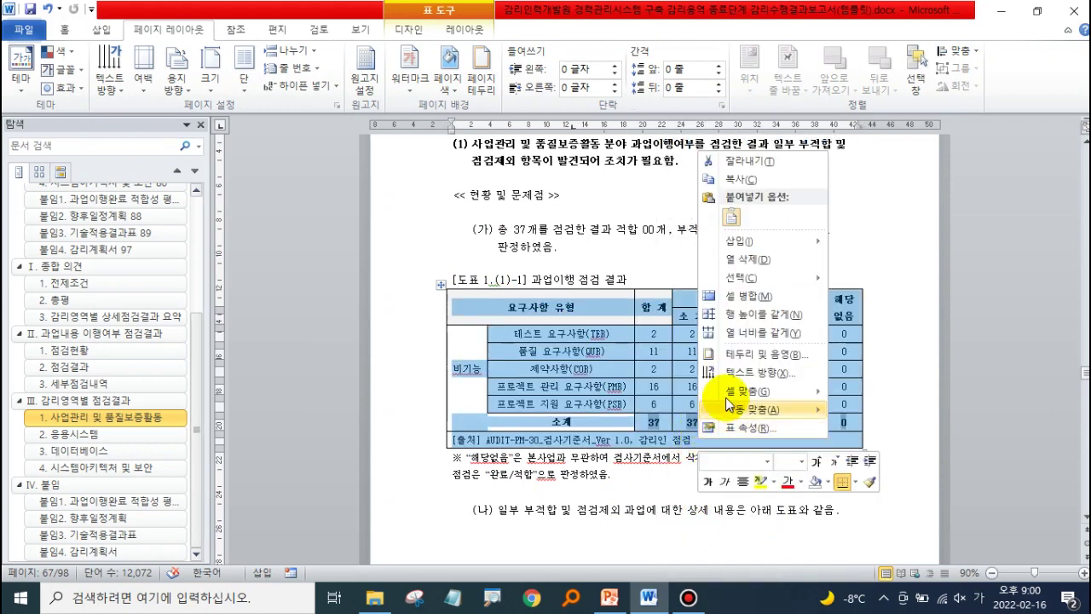
{"action": "mouse_move", "coordinate": [731, 404]}
{"action": "left_click", "coordinate": [738, 427]}
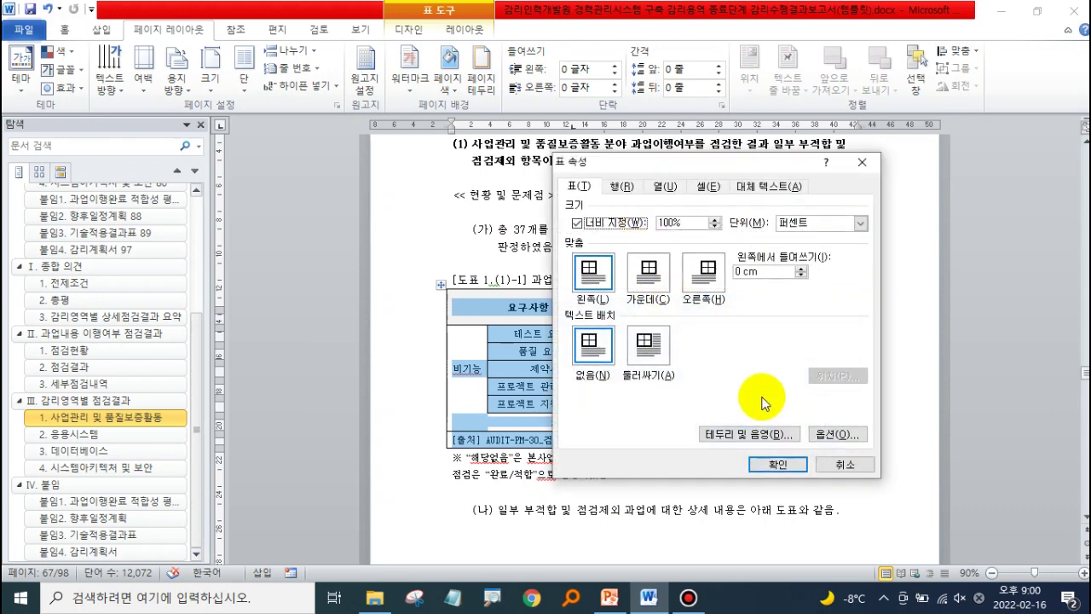
{"action": "left_click", "coordinate": [842, 435]}
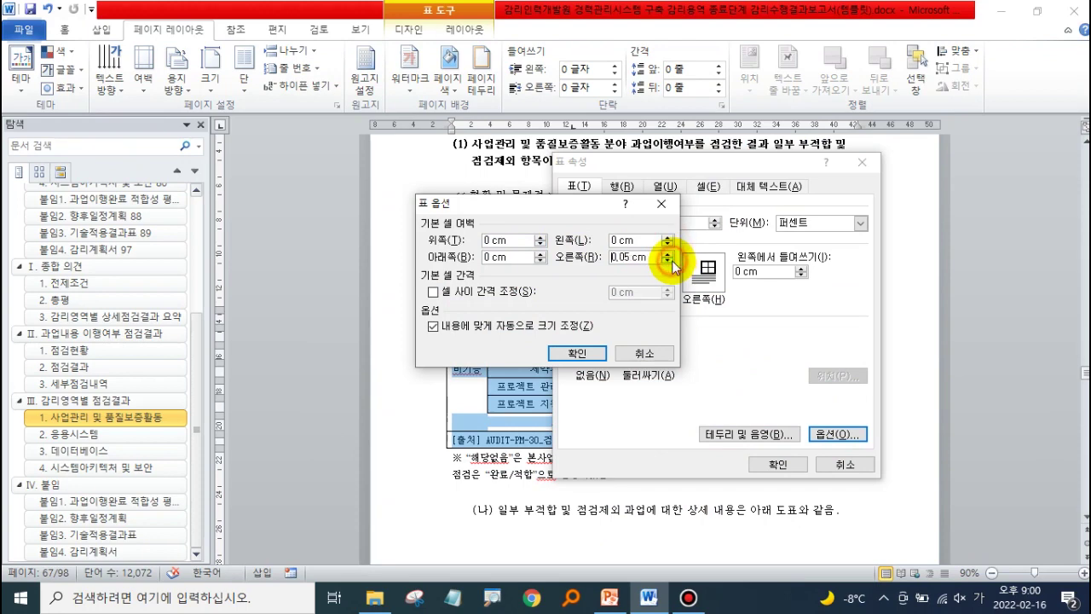
{"action": "left_click", "coordinate": [598, 354]}
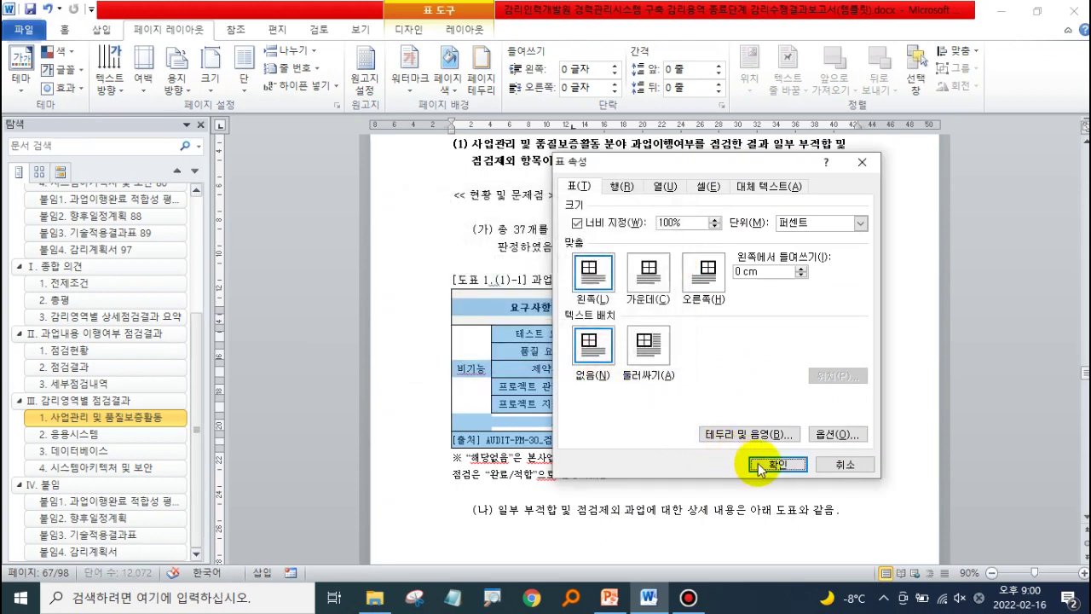
{"action": "left_click", "coordinate": [770, 464]}
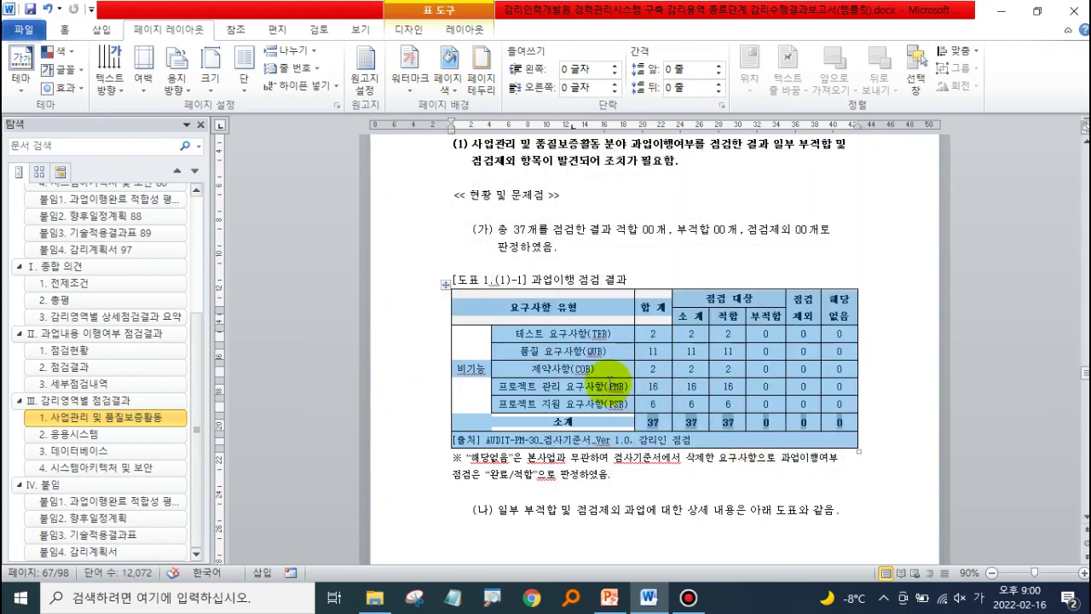
{"action": "left_click", "coordinate": [571, 370]}
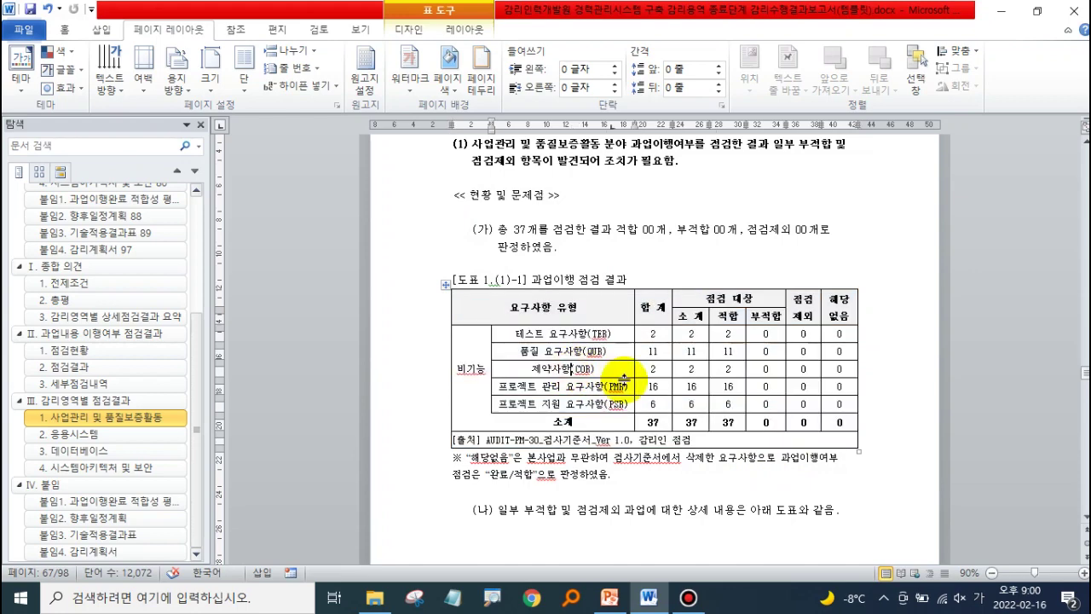
Right-align the count cells of table 1.(1)-1 through the 해당없음 row.
{"action": "scroll", "coordinate": [621, 382], "scroll_direction": "up", "scroll_amount": 2}
{"action": "scroll", "coordinate": [628, 385], "scroll_direction": "up", "scroll_amount": 4}
{"action": "scroll", "coordinate": [623, 378], "scroll_direction": "down", "scroll_amount": 4}
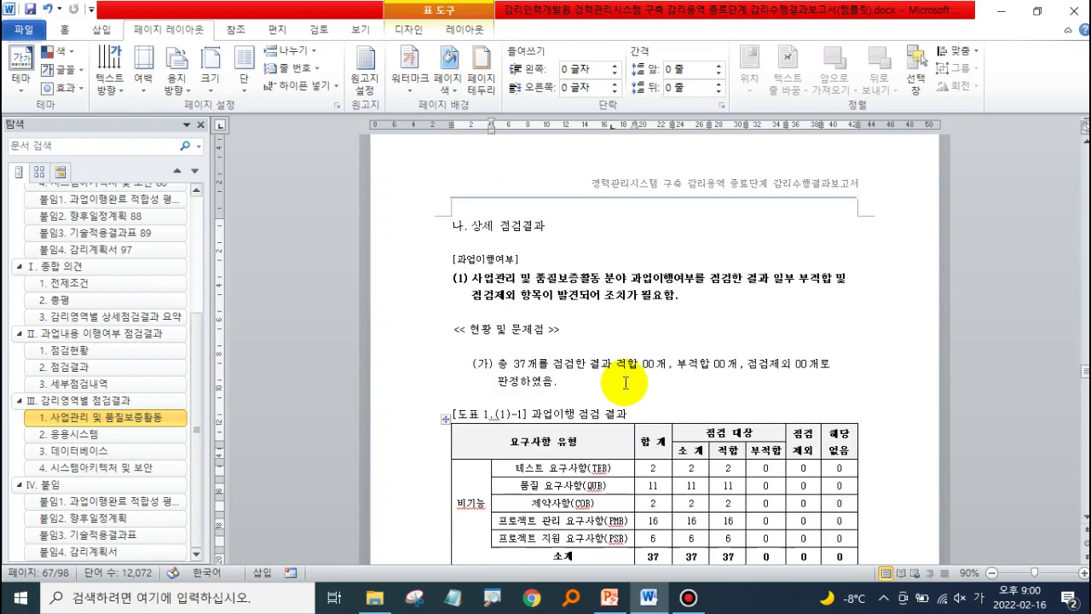
{"action": "scroll", "coordinate": [597, 384], "scroll_direction": "down", "scroll_amount": 2}
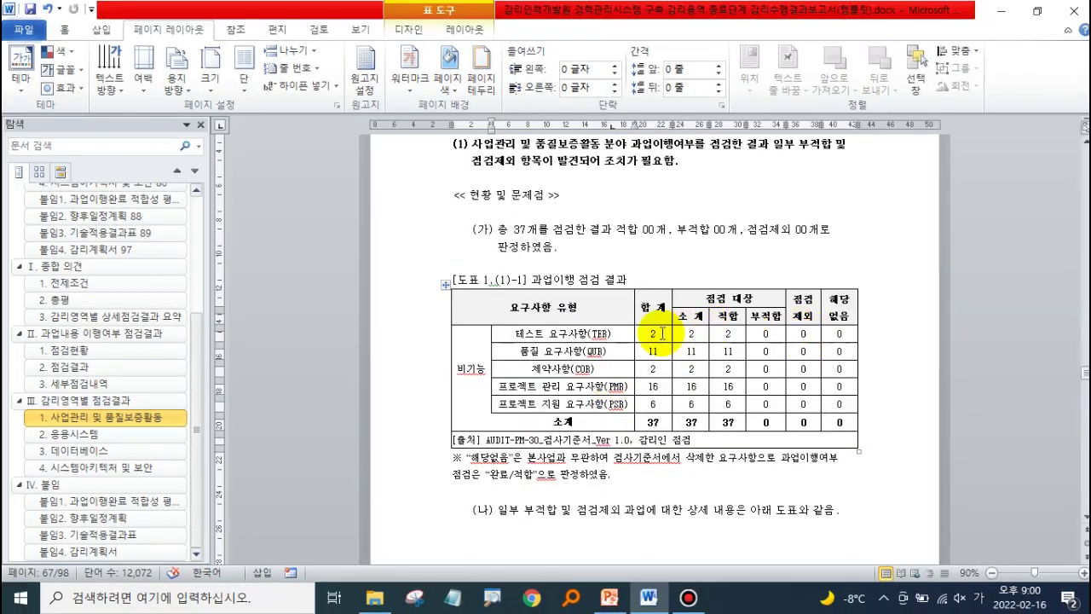
{"action": "left_click", "coordinate": [658, 333]}
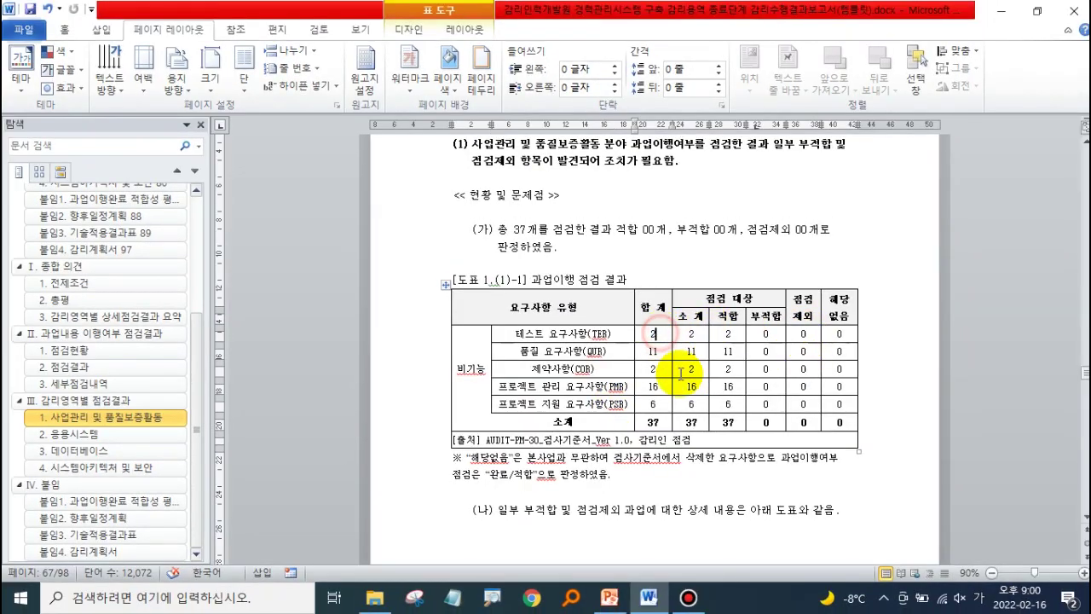
{"action": "left_click", "coordinate": [833, 423], "text": "shift"}
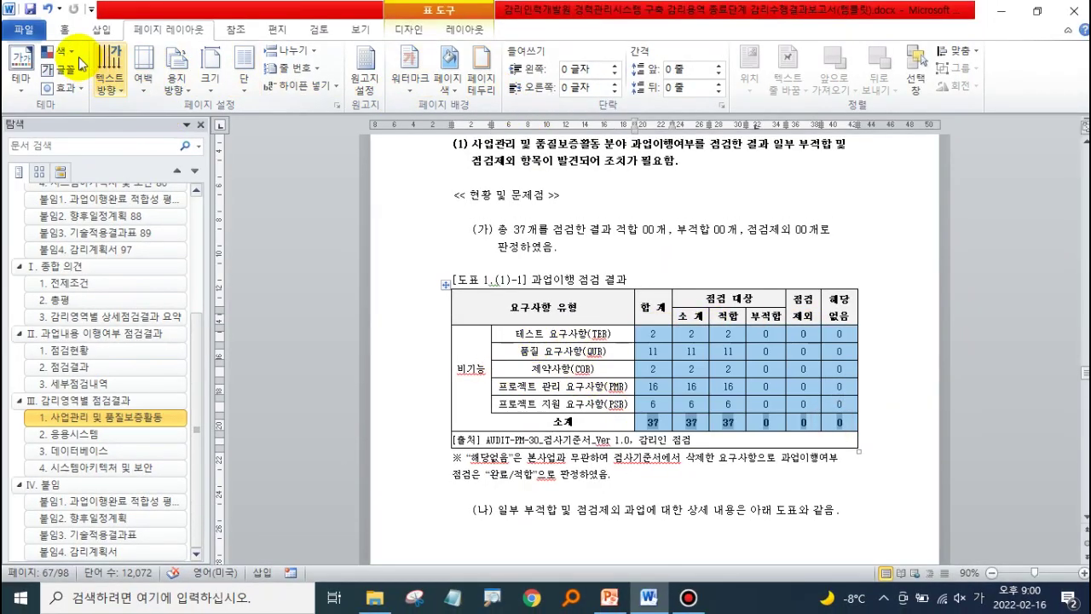
{"action": "left_click", "coordinate": [65, 30]}
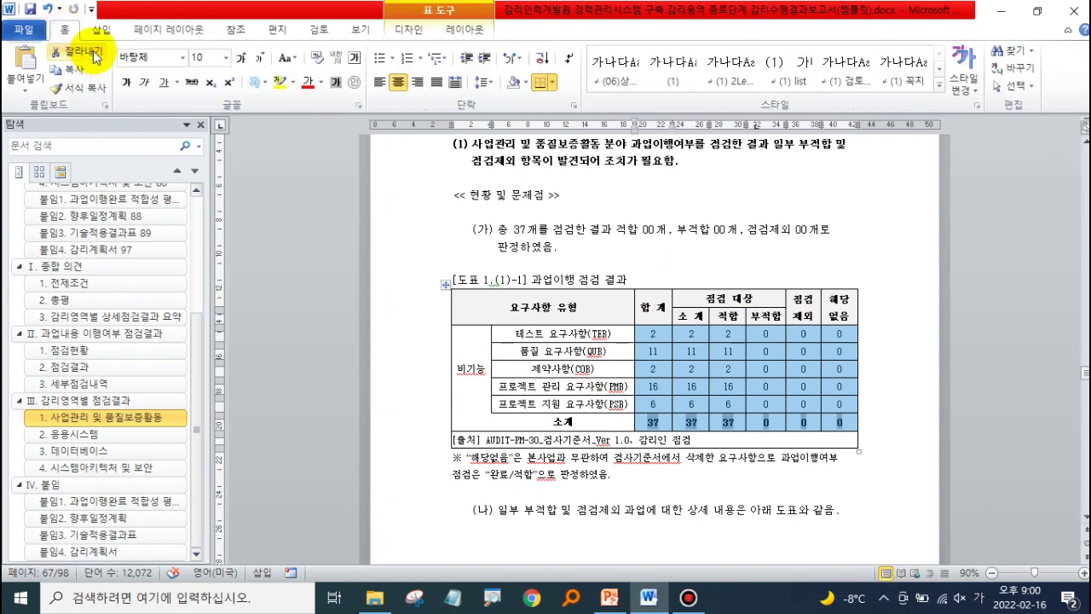
{"action": "left_click", "coordinate": [415, 84]}
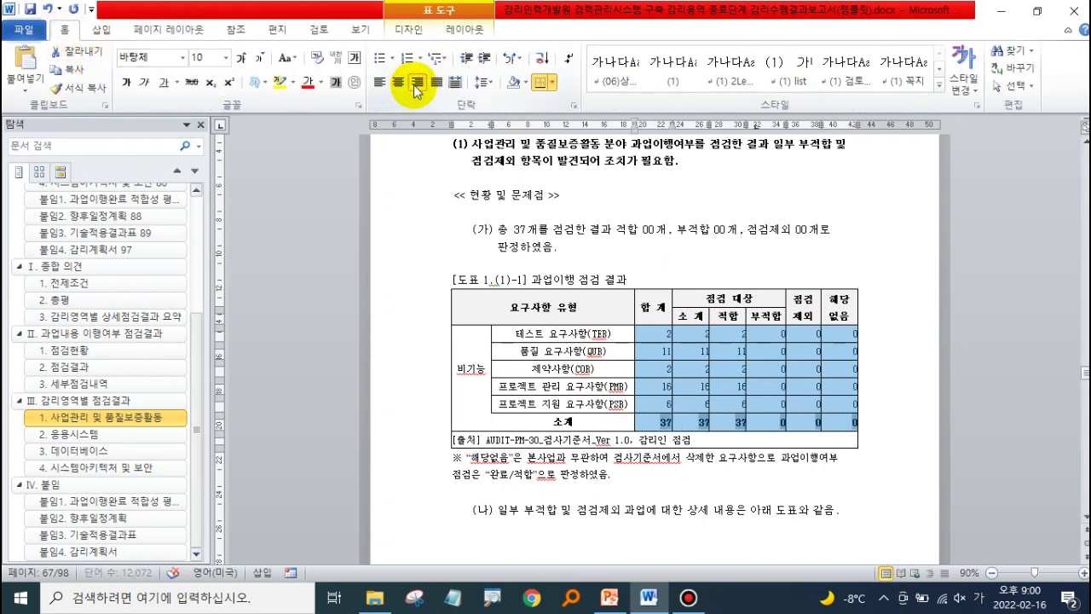
Left-align the requirement-type names in rows 1–5.
{"action": "left_click_drag", "start_coordinate": [578, 337], "coordinate": [587, 405]}
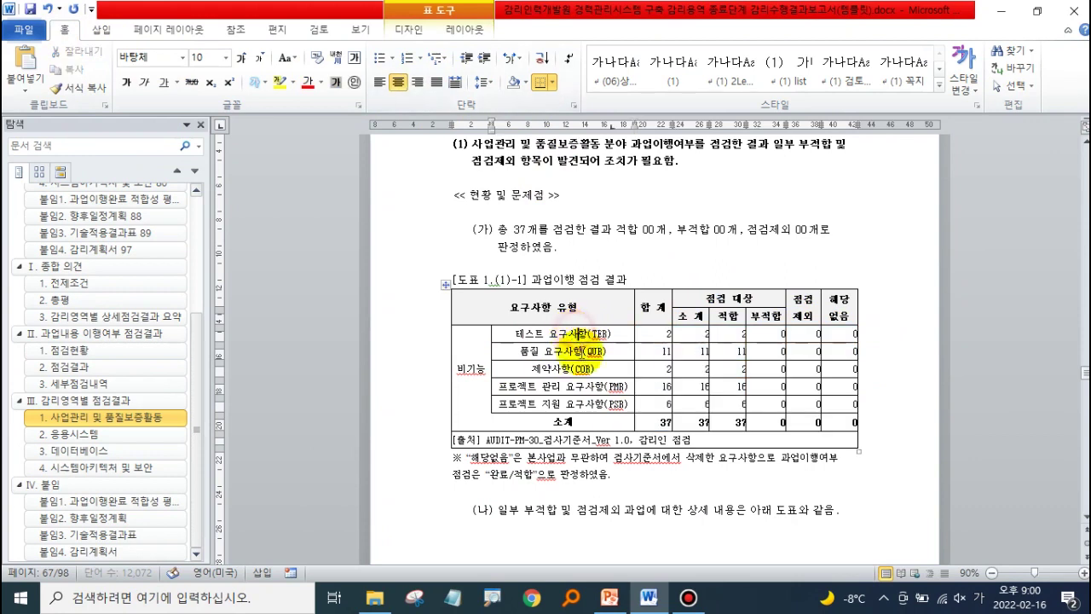
{"action": "left_click", "coordinate": [380, 83]}
{"action": "left_click", "coordinate": [896, 369]}
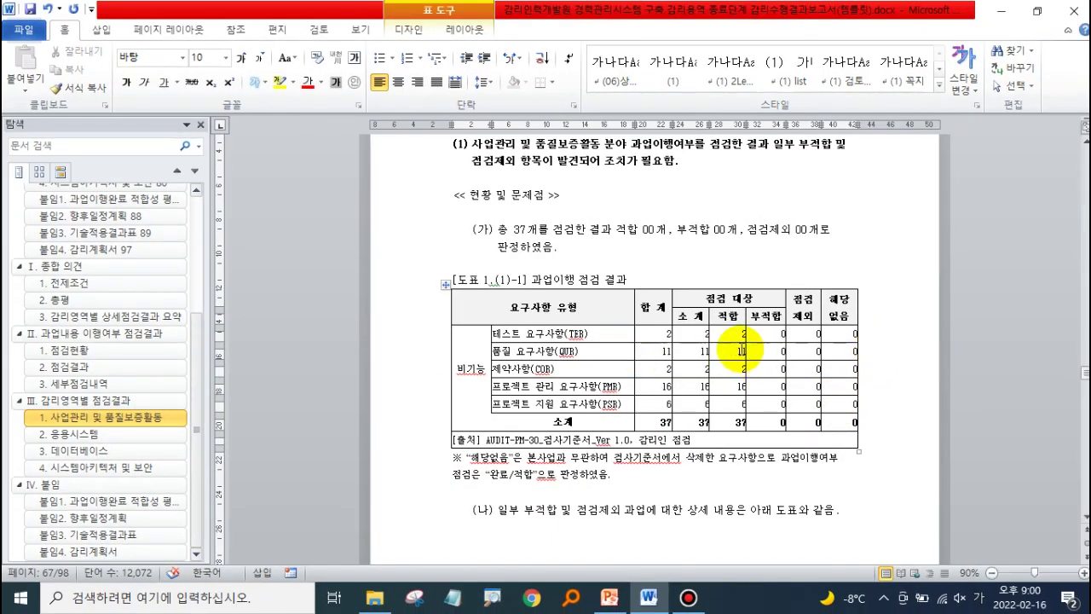
{"action": "scroll", "coordinate": [725, 352], "scroll_direction": "down", "scroll_amount": 6}
{"action": "scroll", "coordinate": [725, 352], "scroll_direction": "down", "scroll_amount": 5}
Copy the source row text's formatting with Format Painter onto table 1.(1)-1's cells.
{"action": "scroll", "coordinate": [725, 353], "scroll_direction": "down", "scroll_amount": 4}
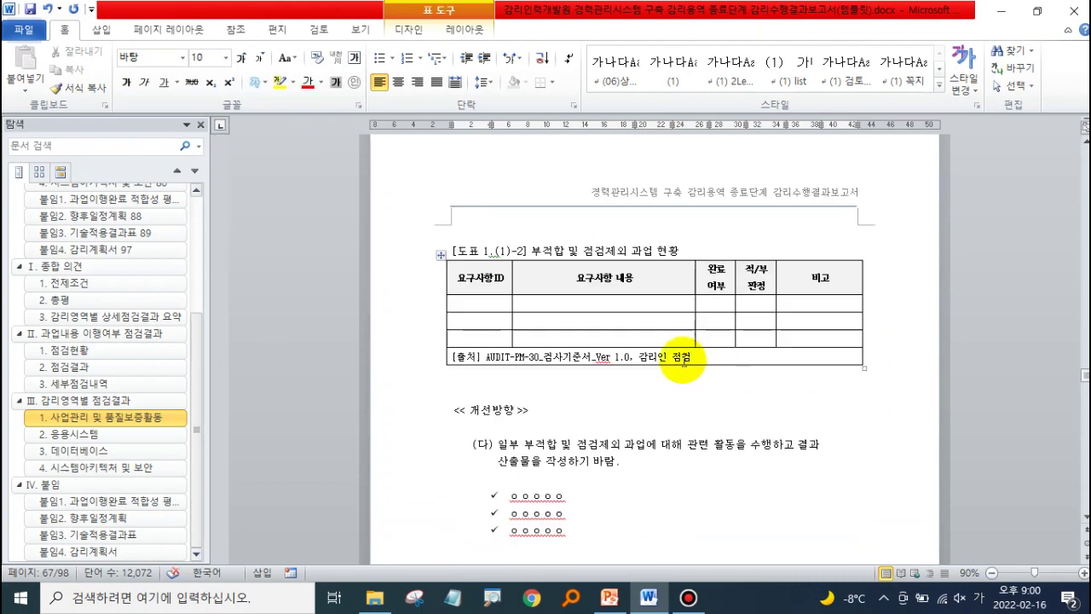
{"action": "left_click", "coordinate": [559, 356]}
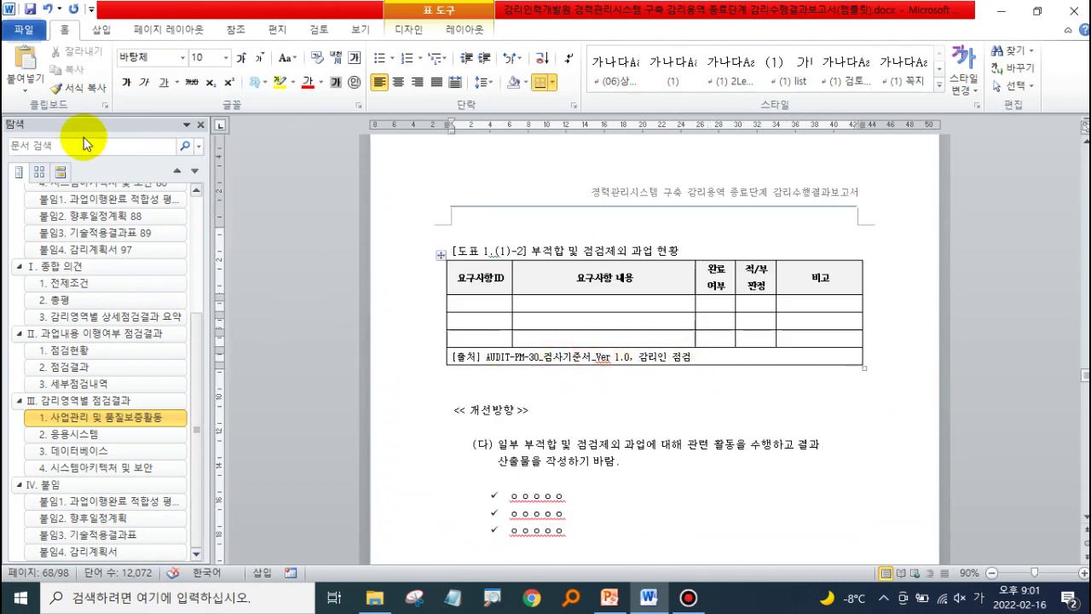
{"action": "left_click", "coordinate": [96, 89]}
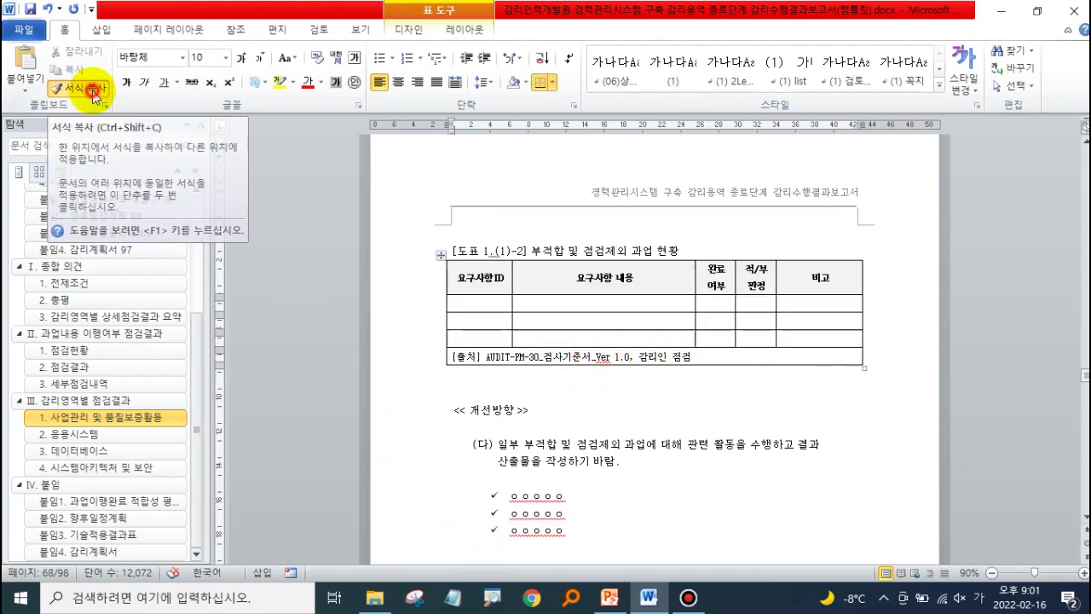
{"action": "scroll", "coordinate": [801, 341], "scroll_direction": "up", "scroll_amount": 3}
{"action": "scroll", "coordinate": [801, 341], "scroll_direction": "up", "scroll_amount": 5}
{"action": "scroll", "coordinate": [796, 340], "scroll_direction": "up", "scroll_amount": 1}
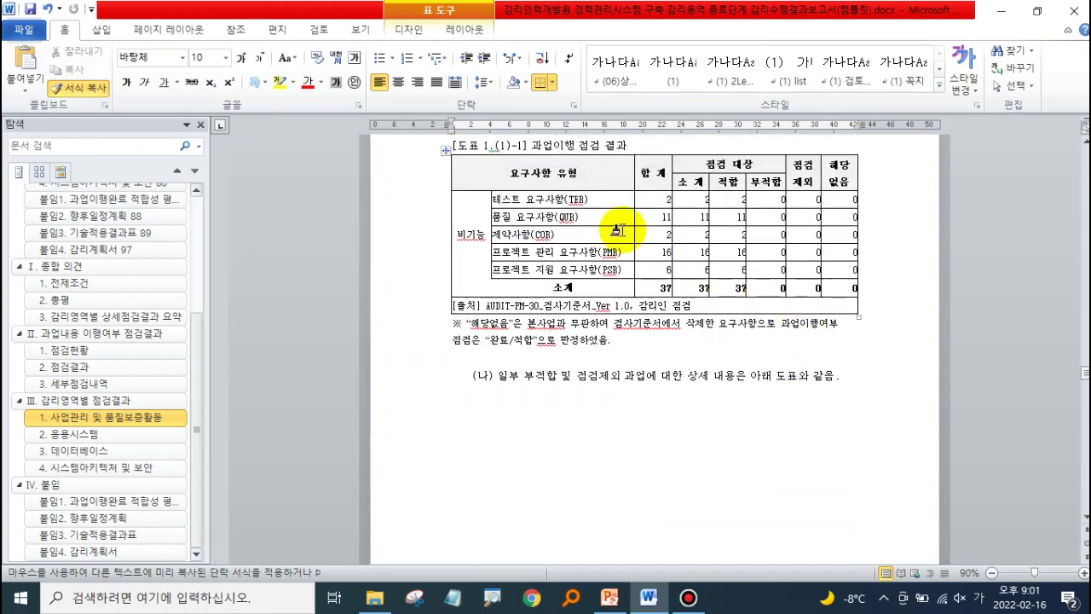
{"action": "mouse_move", "coordinate": [599, 199]}
{"action": "left_mouse_down"}
{"action": "mouse_move", "coordinate": [716, 243]}
{"action": "mouse_move", "coordinate": [833, 267]}
{"action": "left_mouse_up"}
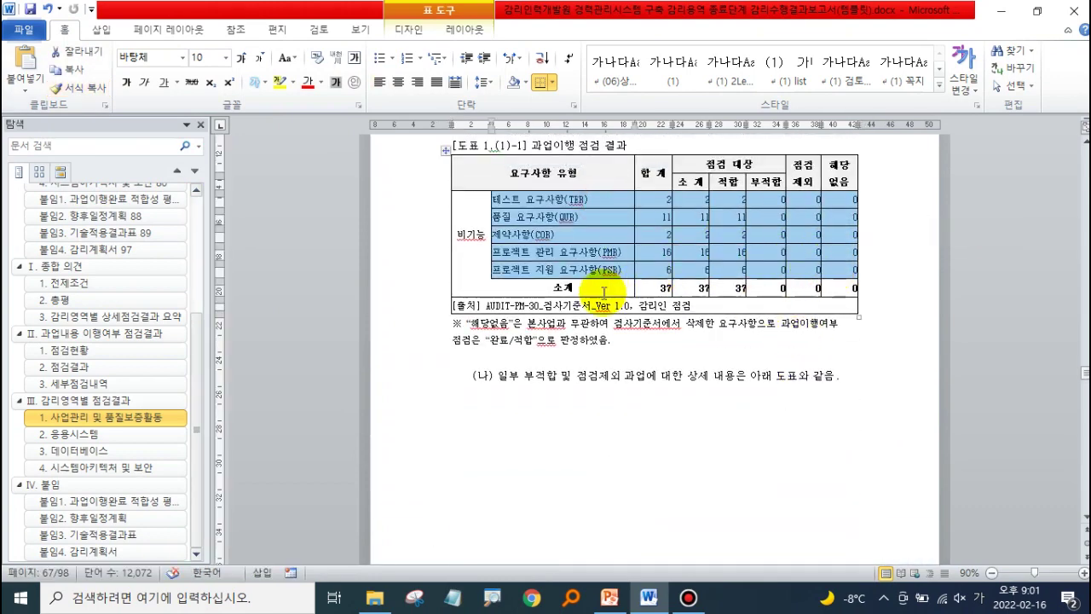
{"action": "left_click", "coordinate": [910, 294]}
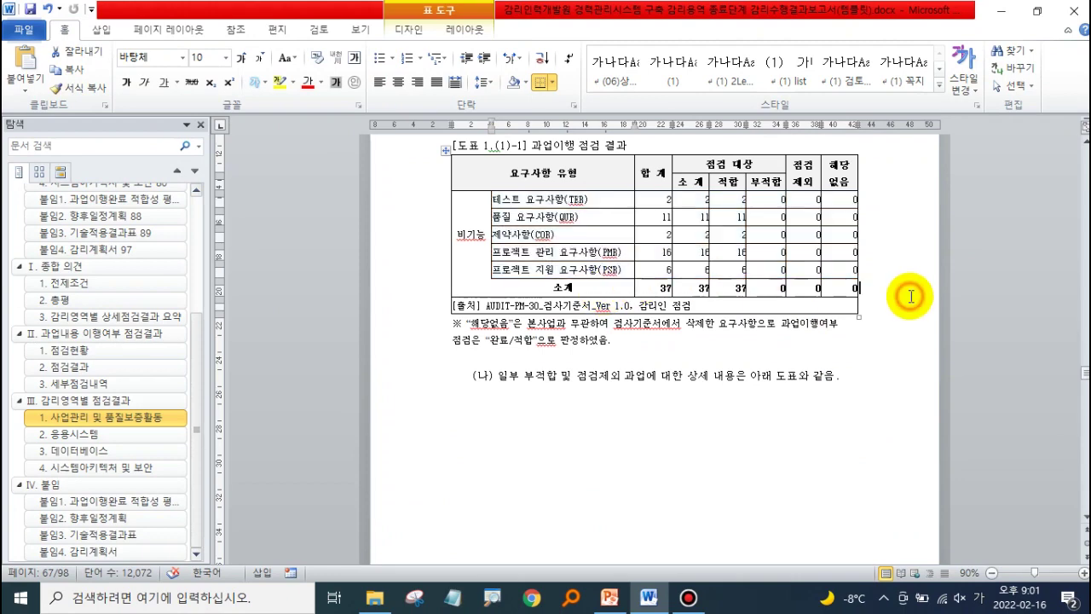
{"action": "scroll", "coordinate": [910, 303], "scroll_direction": "down", "scroll_amount": 5}
{"action": "scroll", "coordinate": [910, 303], "scroll_direction": "down", "scroll_amount": 5}
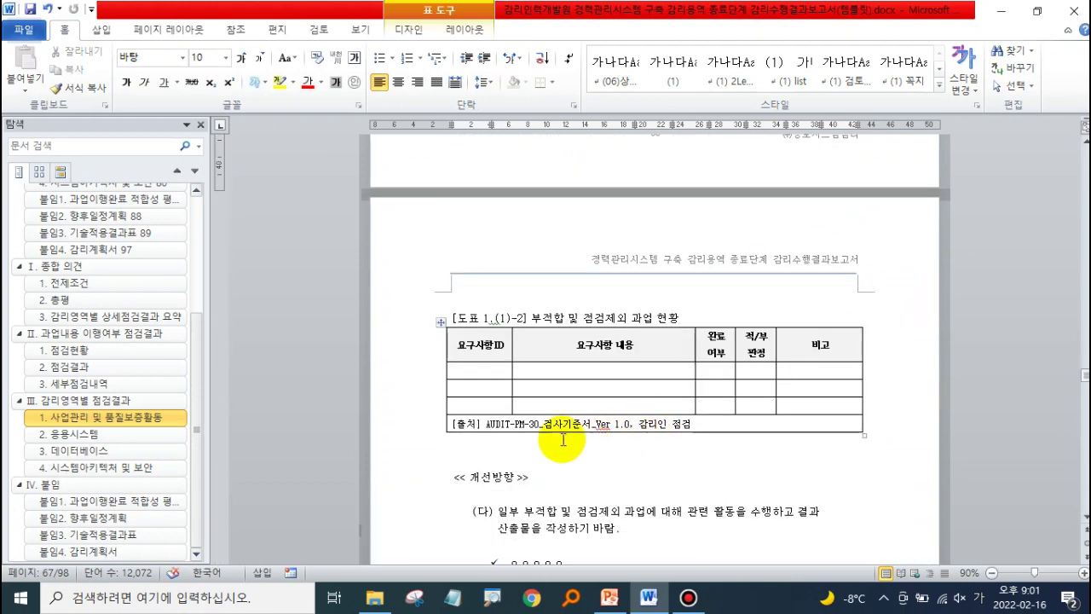
Paint the bold, centred cell formatting onto the requirement rows, then undo it twice.
{"action": "left_click", "coordinate": [518, 423]}
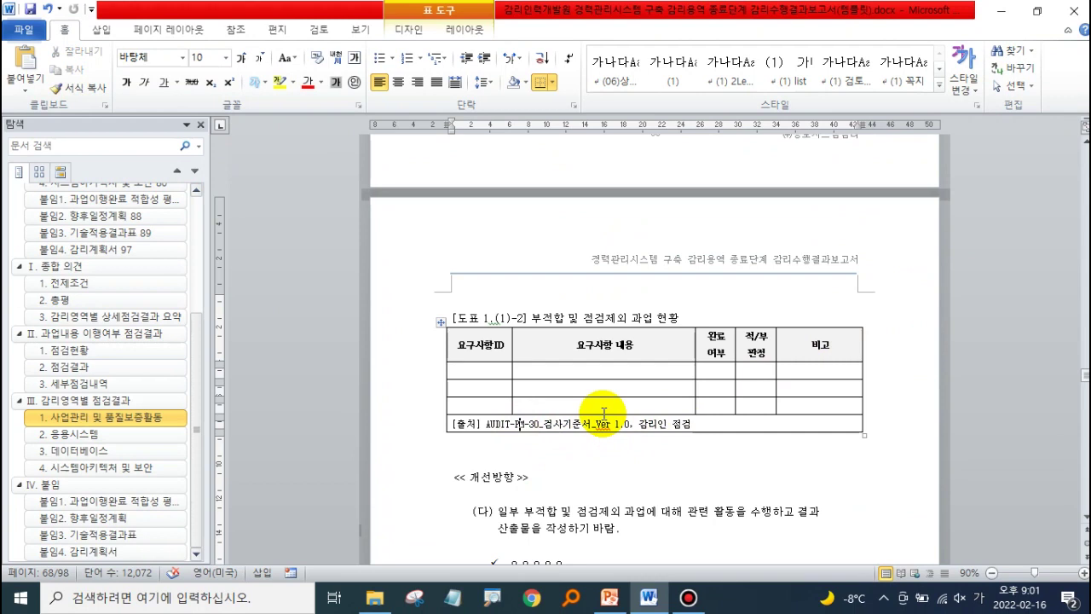
{"action": "left_click", "coordinate": [656, 371]}
{"action": "type", "text": "3"}
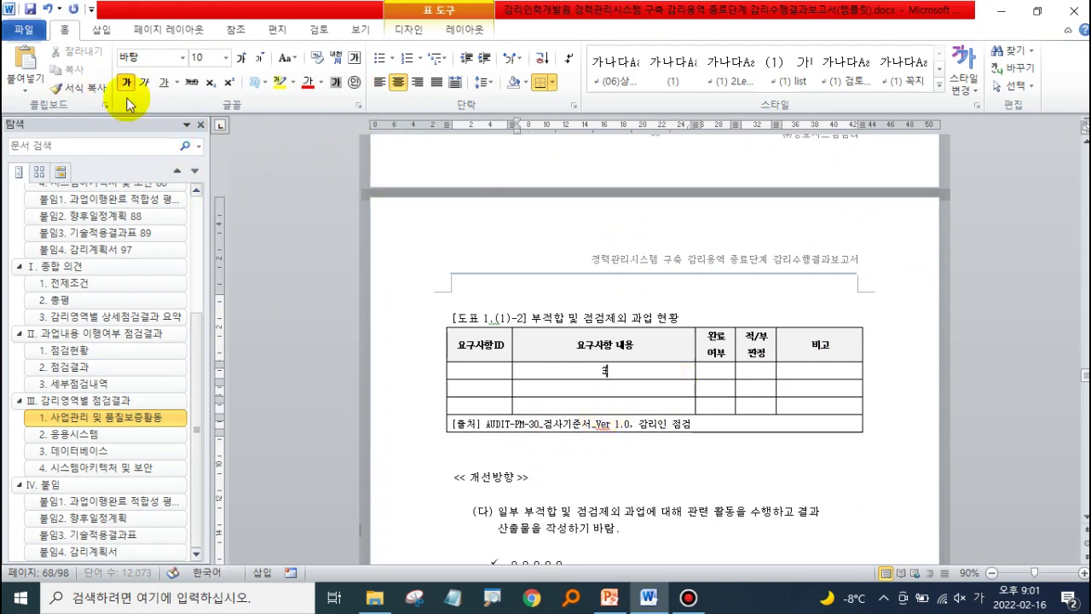
{"action": "left_click", "coordinate": [81, 87]}
{"action": "scroll", "coordinate": [730, 141], "scroll_direction": "up", "scroll_amount": 3}
{"action": "scroll", "coordinate": [735, 143], "scroll_direction": "up", "scroll_amount": 5}
{"action": "scroll", "coordinate": [735, 142], "scroll_direction": "up", "scroll_amount": 3}
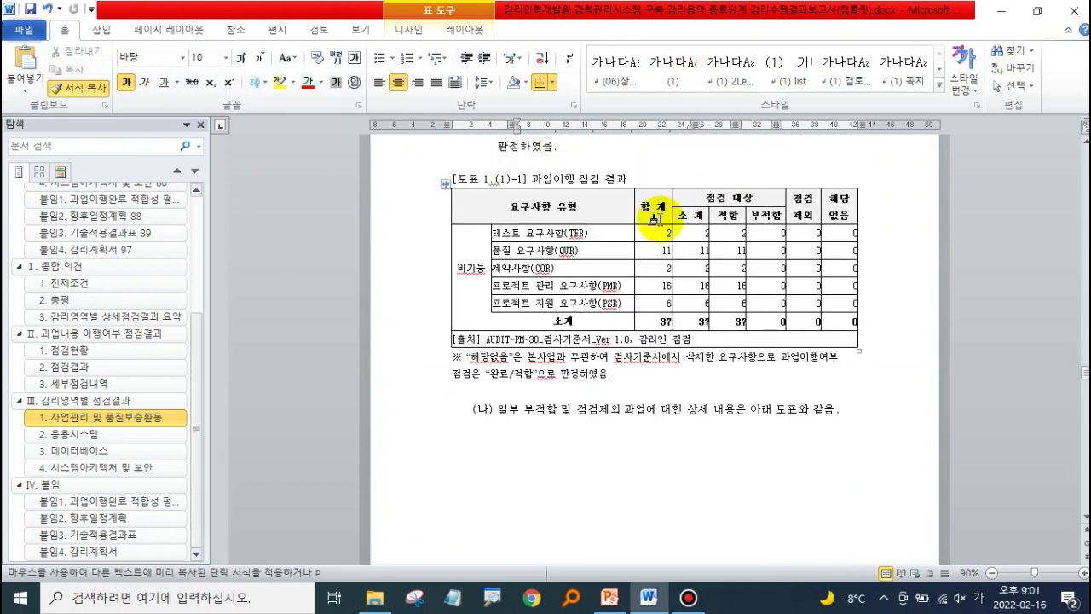
{"action": "left_click_drag", "start_coordinate": [503, 233], "coordinate": [831, 322]}
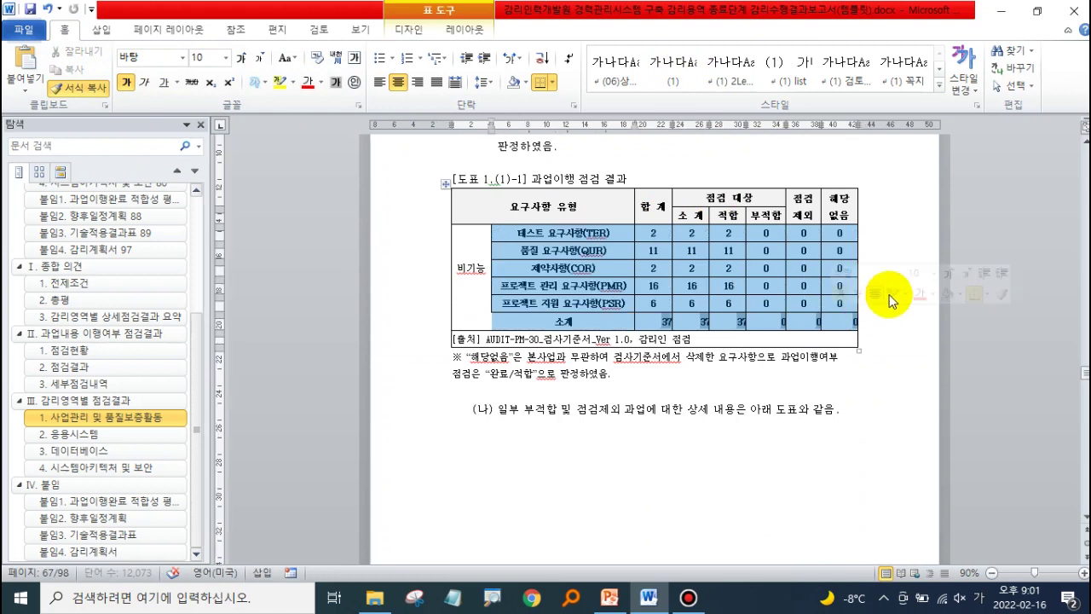
{"action": "left_click", "coordinate": [369, 220]}
{"action": "key", "text": "ctrl+z"}
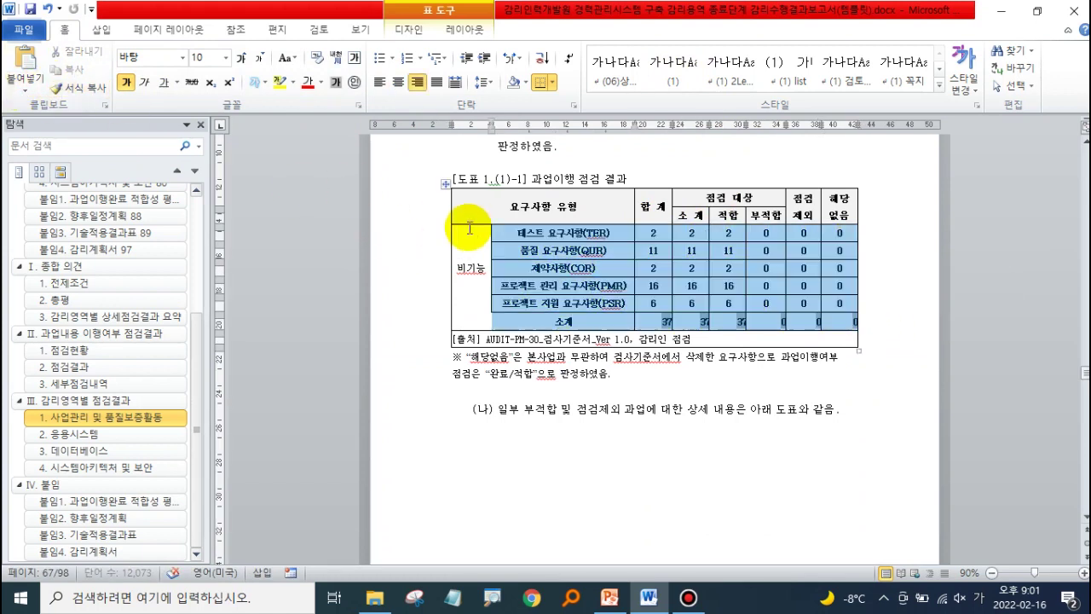
{"action": "key", "text": "ctrl+z"}
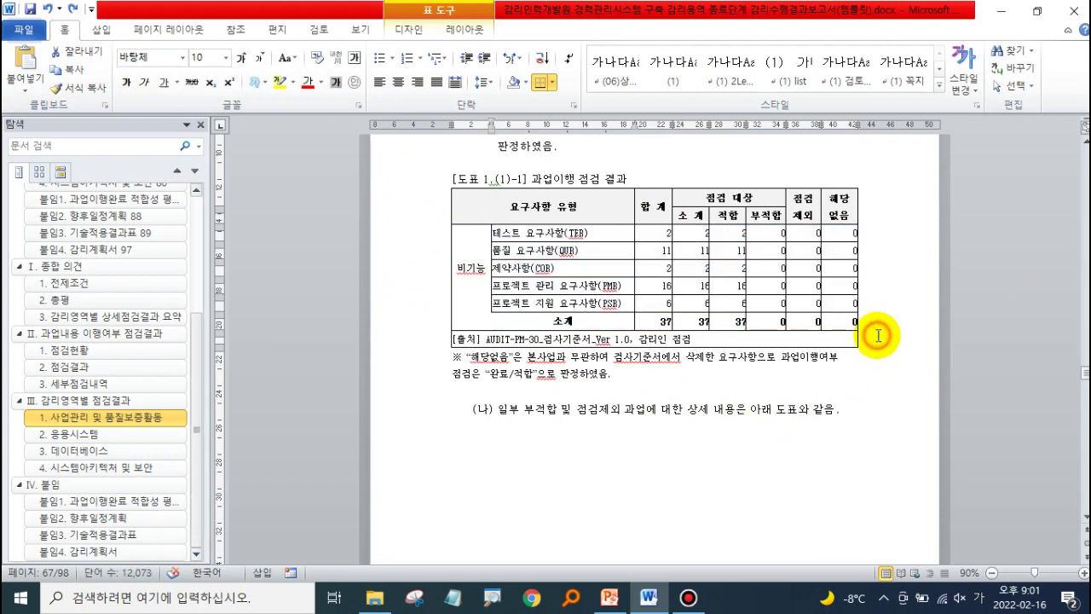
{"action": "left_click", "coordinate": [878, 336]}
Paint the 소계 cell's formatting onto the requirement-type cells, then undo it.
{"action": "left_click", "coordinate": [545, 322]}
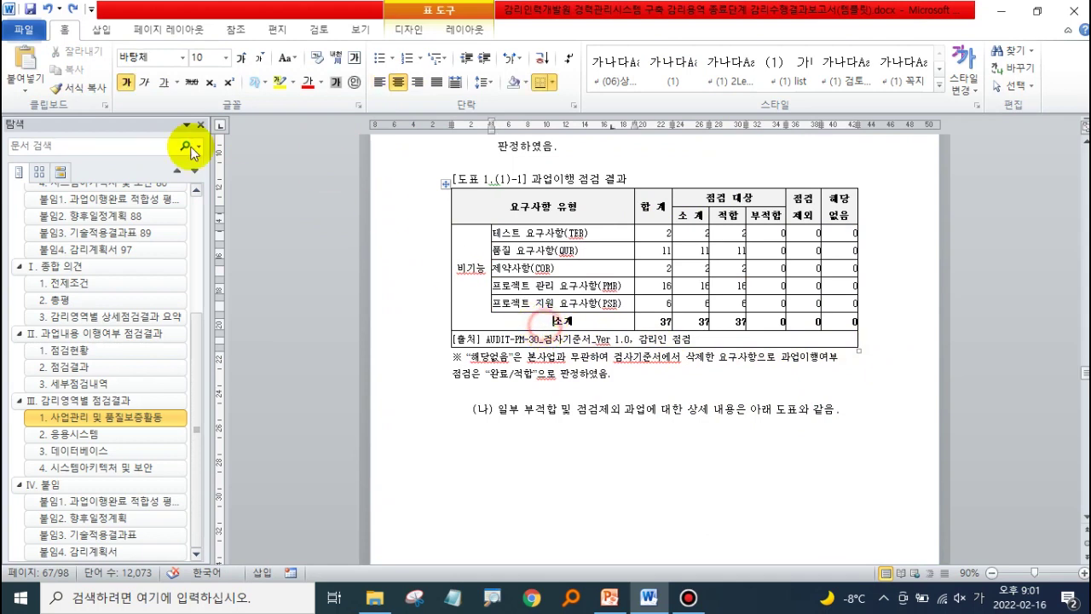
{"action": "left_click", "coordinate": [76, 88]}
{"action": "left_click_drag", "start_coordinate": [620, 231], "coordinate": [625, 305]}
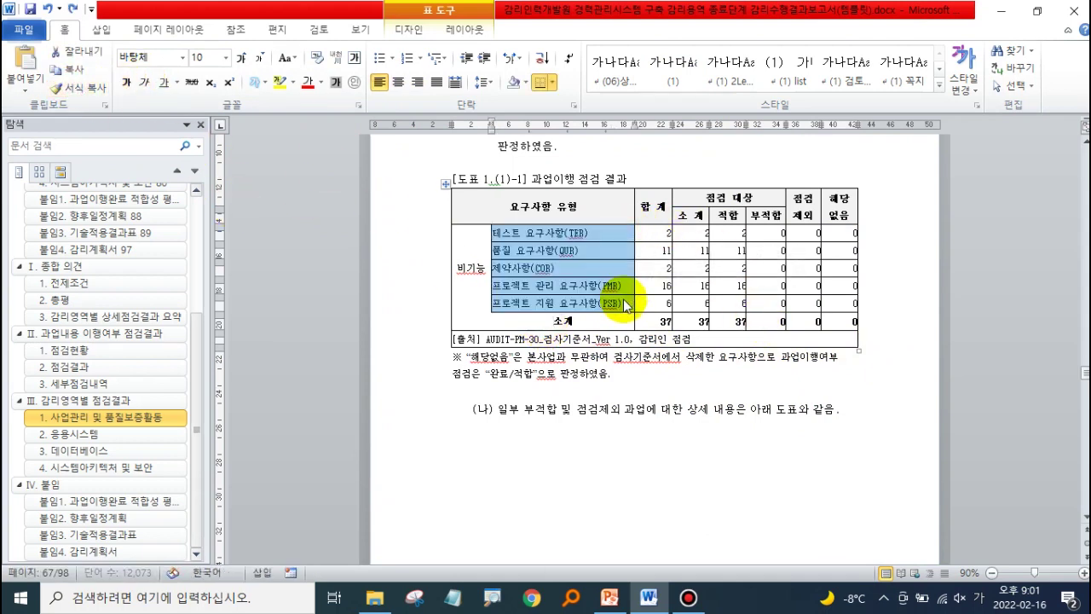
{"action": "key", "text": "ctrl+z"}
{"action": "left_click", "coordinate": [586, 320]}
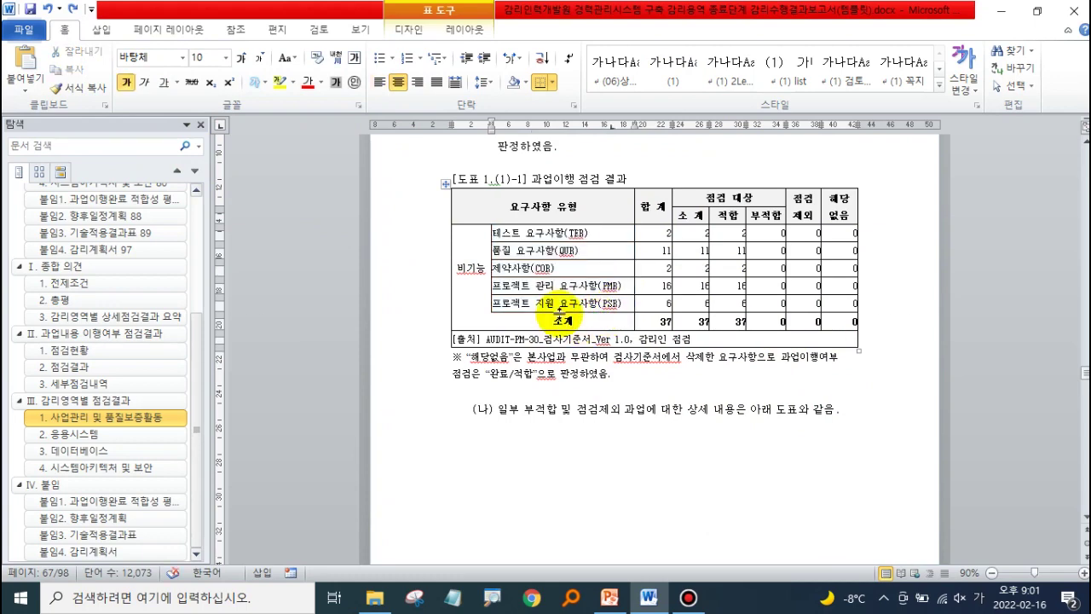
{"action": "scroll", "coordinate": [559, 313], "scroll_direction": "down", "scroll_amount": 1}
Enter 333 in the requirement ID cell of table 1.(1)-2.
{"action": "scroll", "coordinate": [560, 317], "scroll_direction": "down", "scroll_amount": 3}
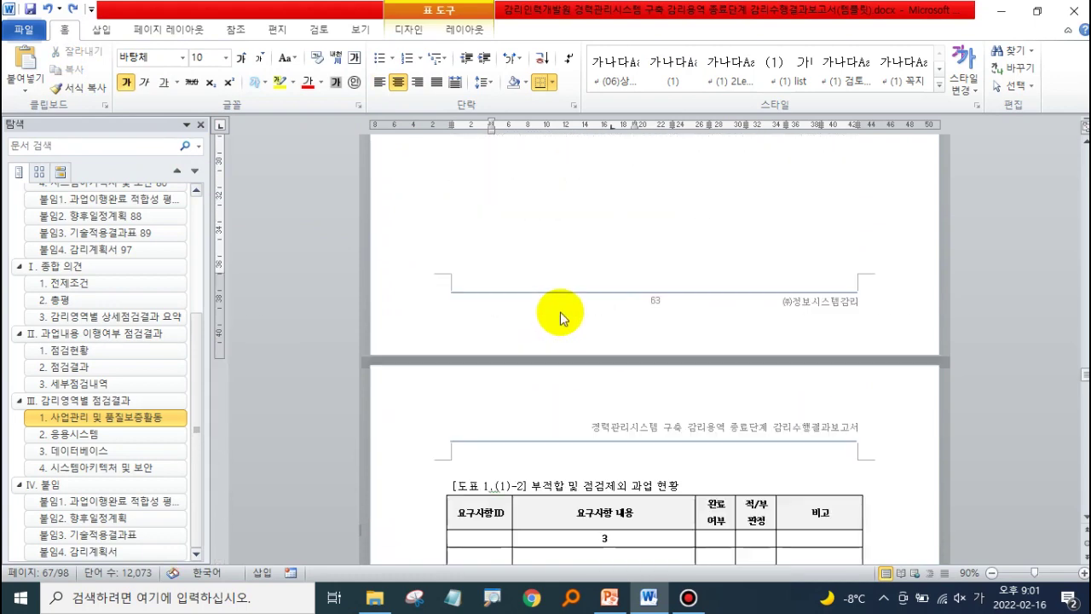
{"action": "scroll", "coordinate": [560, 316], "scroll_direction": "up", "scroll_amount": 3}
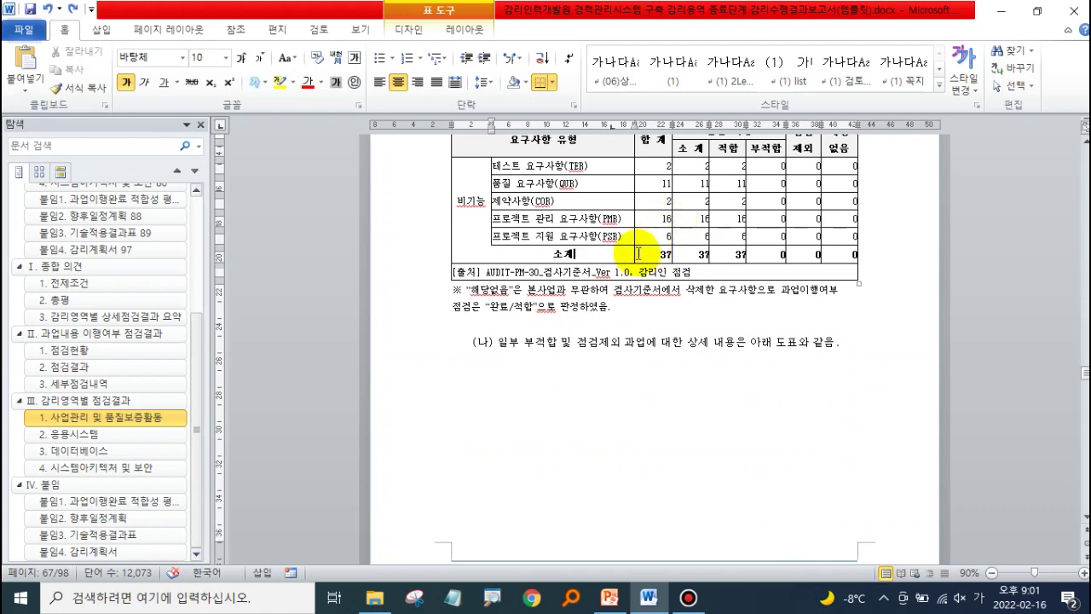
{"action": "scroll", "coordinate": [630, 238], "scroll_direction": "down", "scroll_amount": 2}
{"action": "scroll", "coordinate": [591, 263], "scroll_direction": "down", "scroll_amount": 7}
{"action": "scroll", "coordinate": [588, 282], "scroll_direction": "down", "scroll_amount": 1}
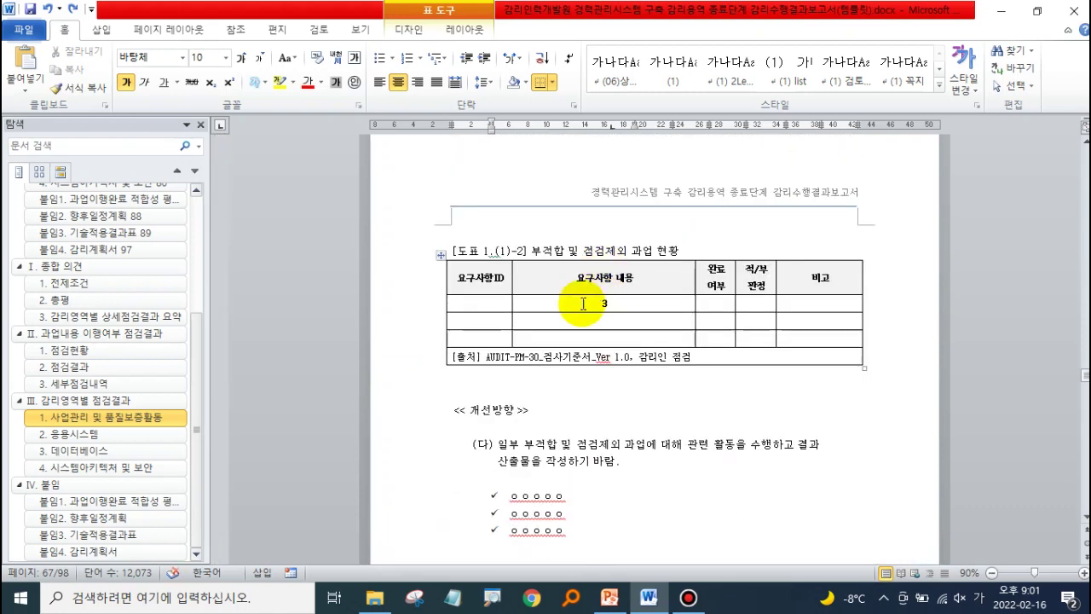
{"action": "left_click", "coordinate": [494, 306]}
{"action": "type", "text": "333"}
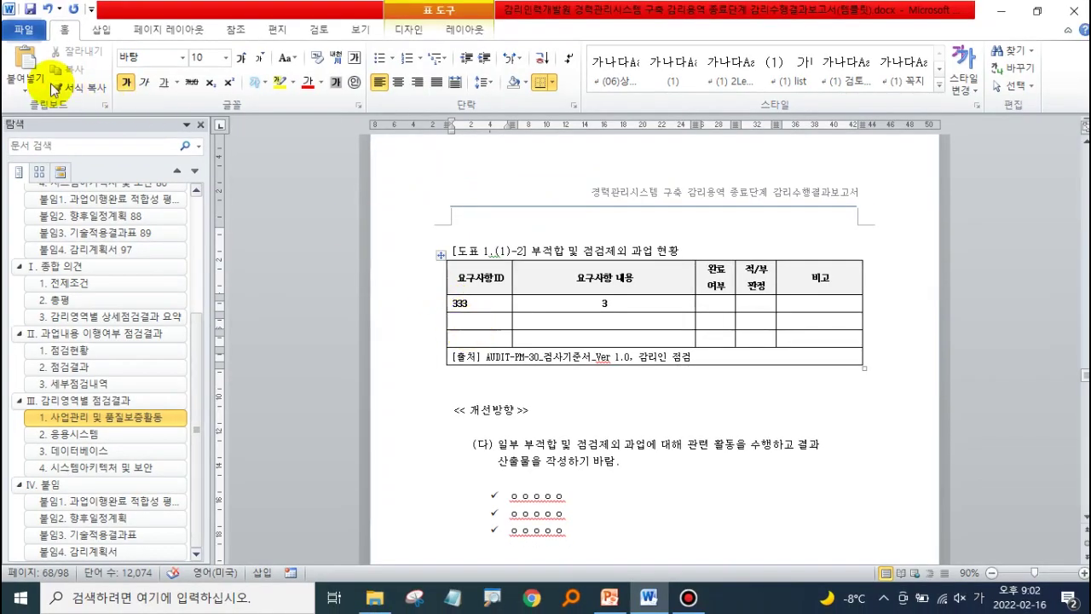
Pick up that cell's formatting with Format Painter.
{"action": "left_click", "coordinate": [78, 88]}
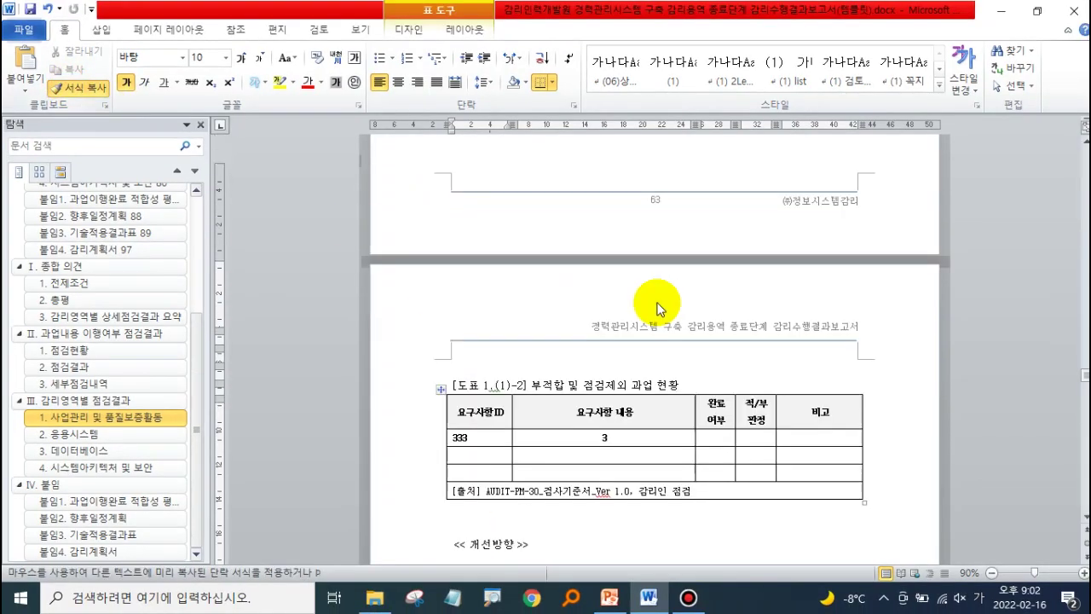
{"action": "scroll", "coordinate": [656, 309], "scroll_direction": "up", "scroll_amount": 8}
{"action": "scroll", "coordinate": [637, 275], "scroll_direction": "up", "scroll_amount": 2}
Paint onto the 1.(1)-1 requirement-type cells, undo to plain text, and select the rows through 소계.
{"action": "left_click_drag", "start_coordinate": [581, 201], "coordinate": [583, 271]}
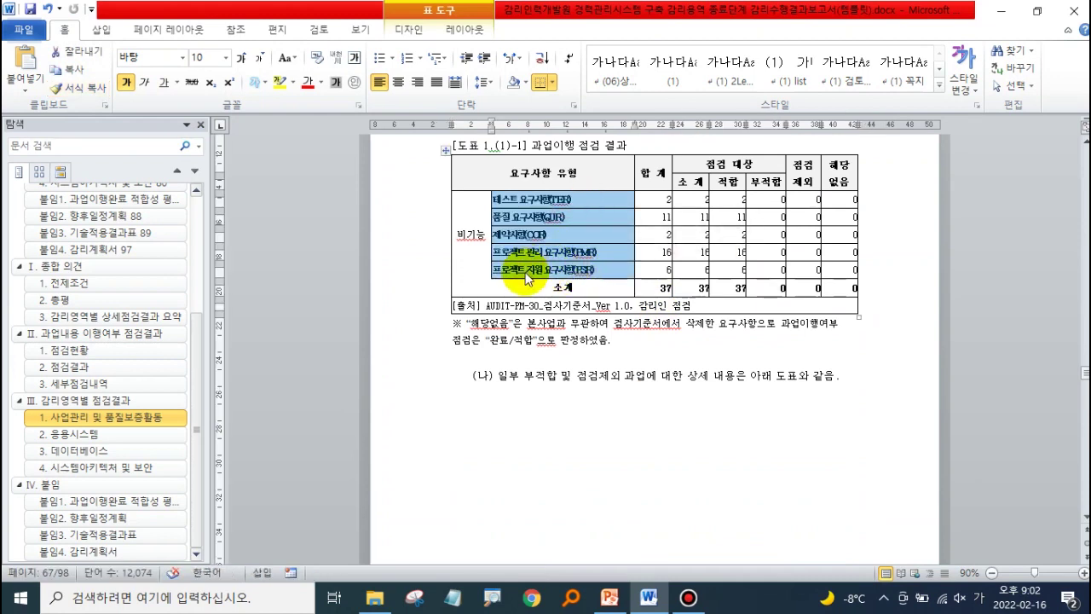
{"action": "left_click", "coordinate": [542, 220]}
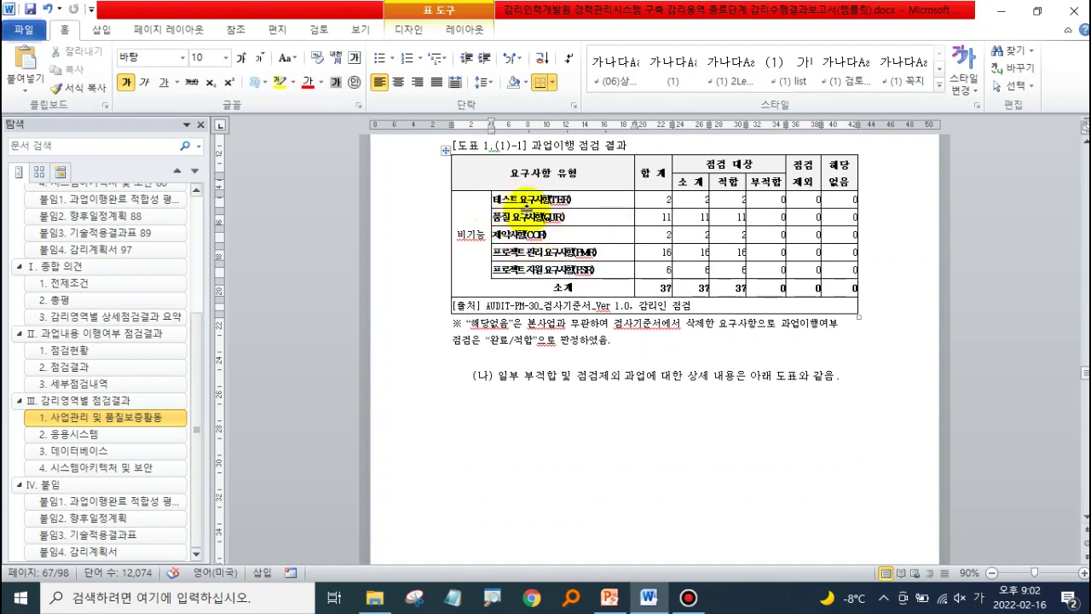
{"action": "key", "text": "ctrl+z"}
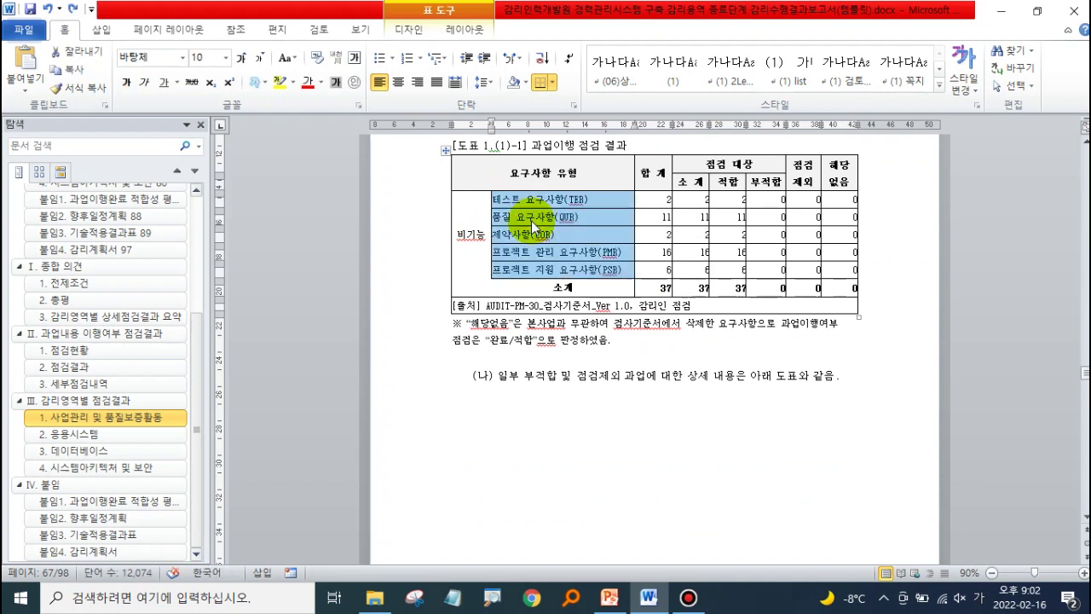
{"action": "left_click", "coordinate": [606, 202]}
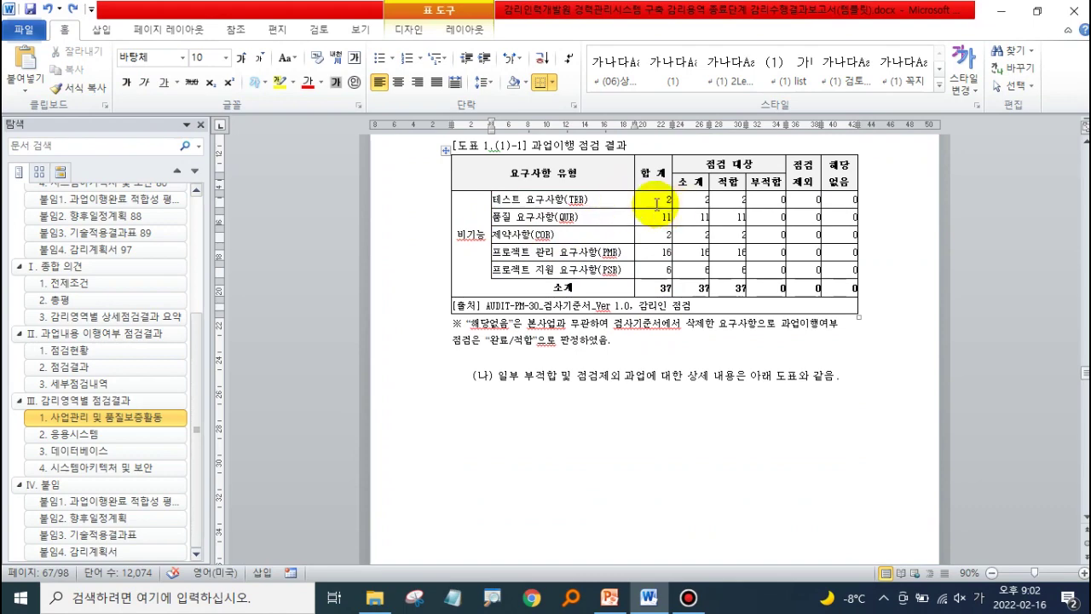
{"action": "left_click", "coordinate": [841, 289], "text": "shift"}
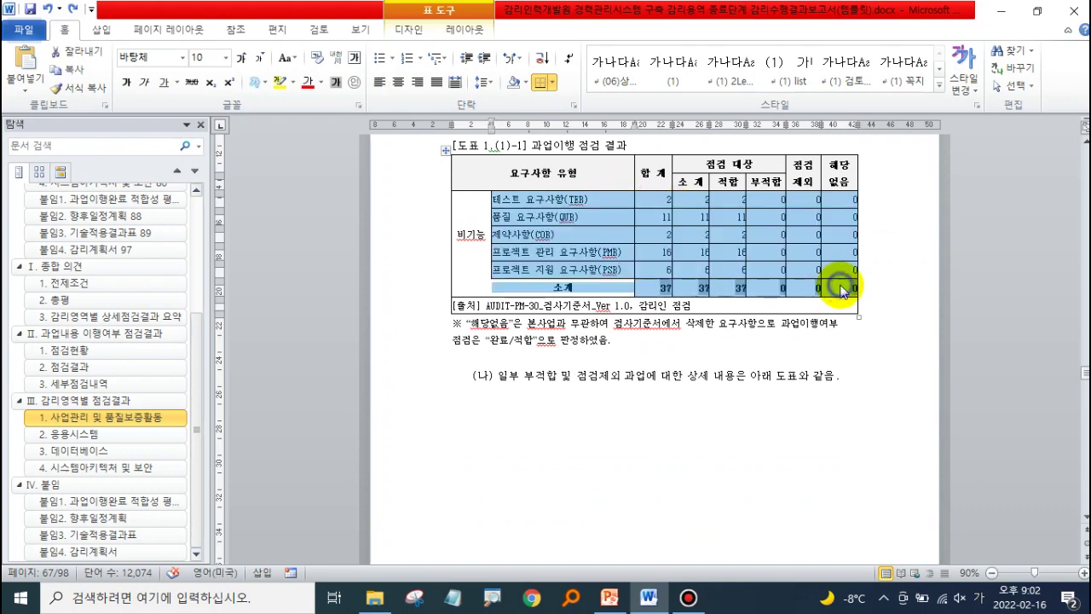
Set the 1.(1)-1 table's default cell margins to 0.1 cm on all four sides.
{"action": "right_click", "coordinate": [840, 289]}
{"action": "left_click", "coordinate": [886, 519]}
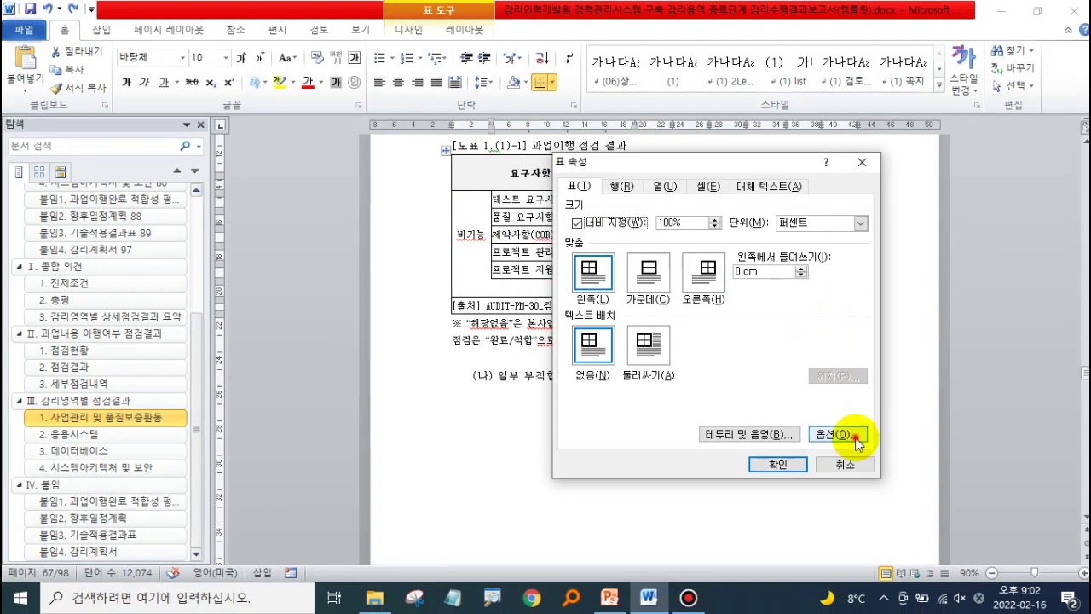
{"action": "left_click", "coordinate": [856, 440]}
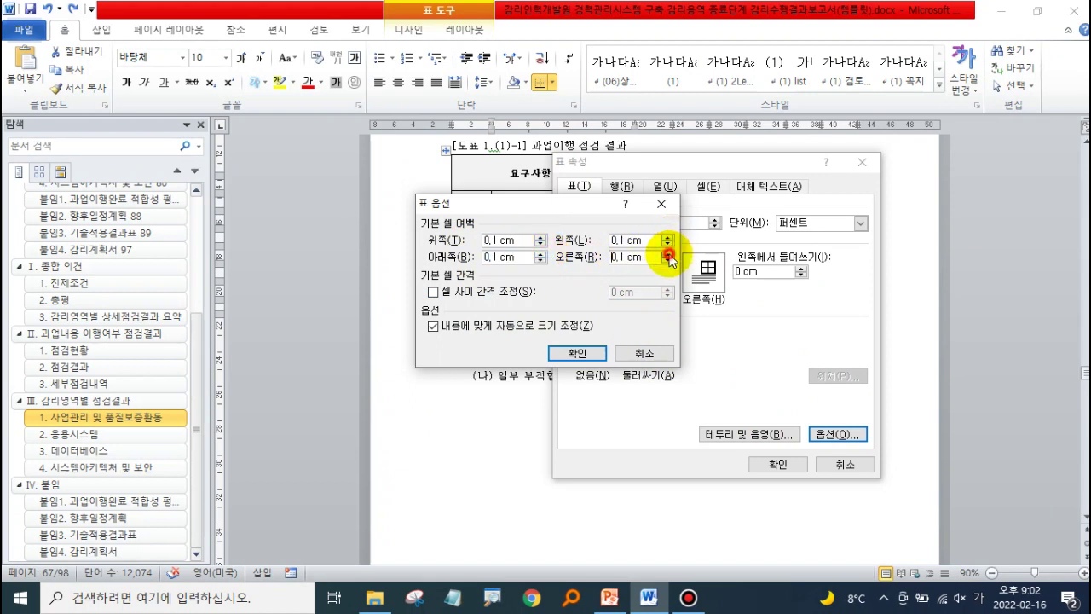
{"action": "left_click", "coordinate": [569, 353]}
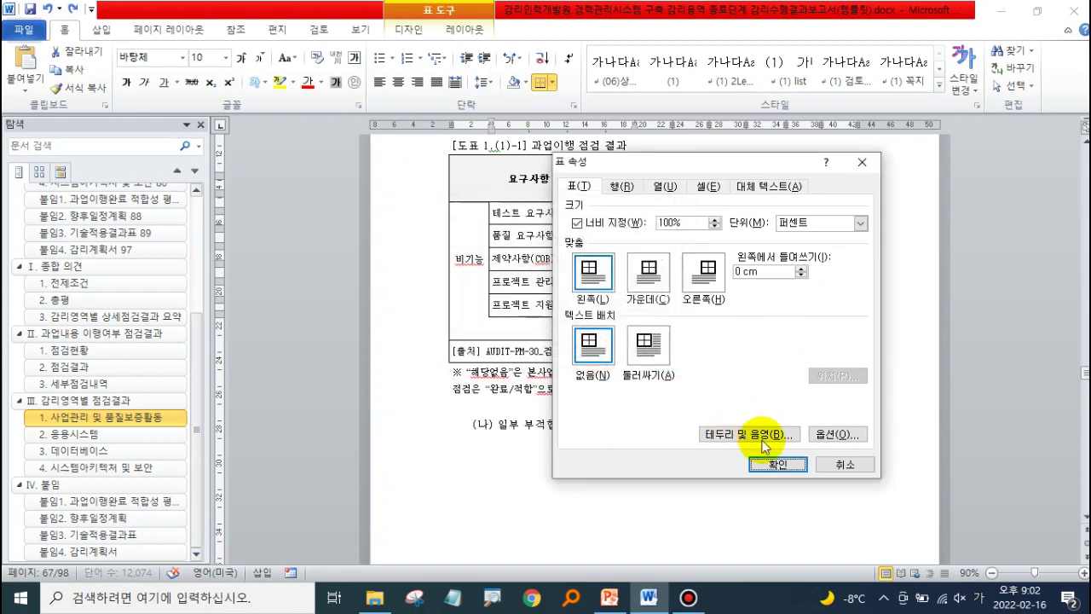
{"action": "left_click", "coordinate": [786, 467]}
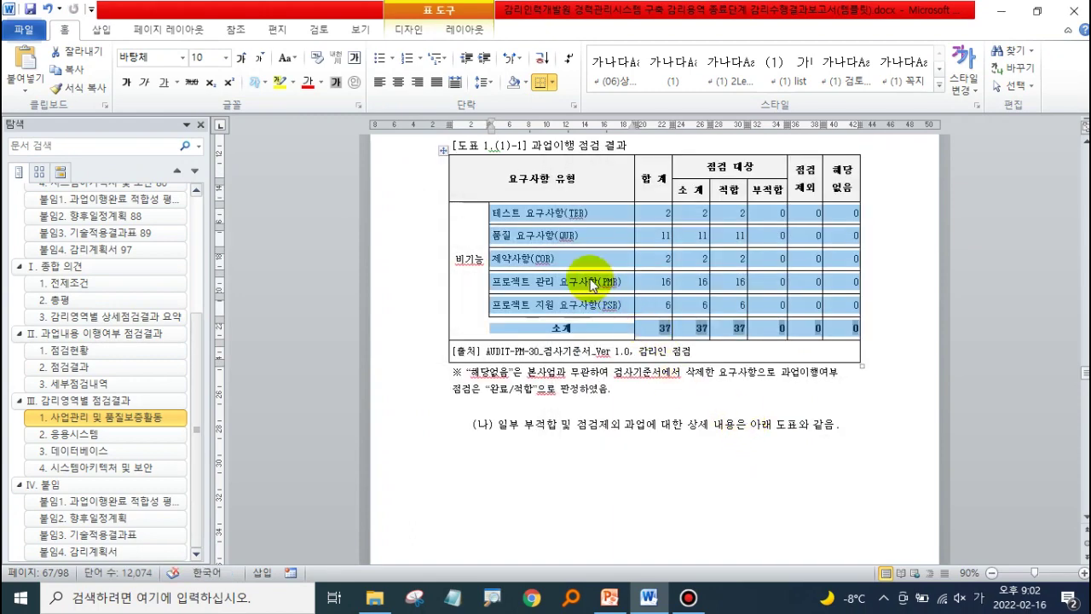
Select the 요구사항 내용 cells of table 1.(1)-2 and open its Table Properties.
{"action": "left_click", "coordinate": [878, 384]}
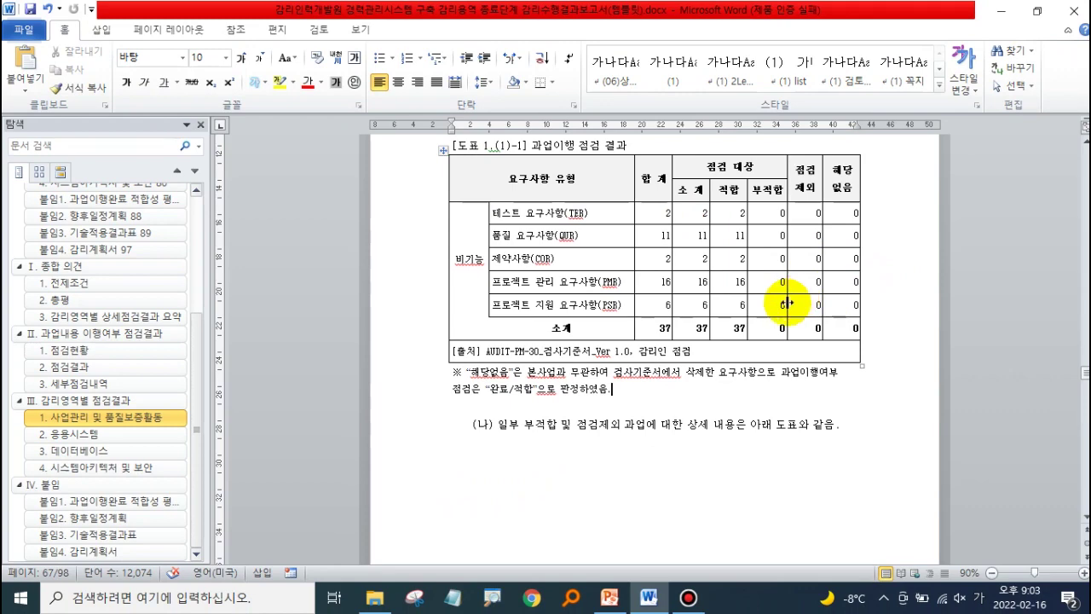
{"action": "scroll", "coordinate": [786, 303], "scroll_direction": "down", "scroll_amount": 5}
{"action": "scroll", "coordinate": [786, 303], "scroll_direction": "down", "scroll_amount": 5}
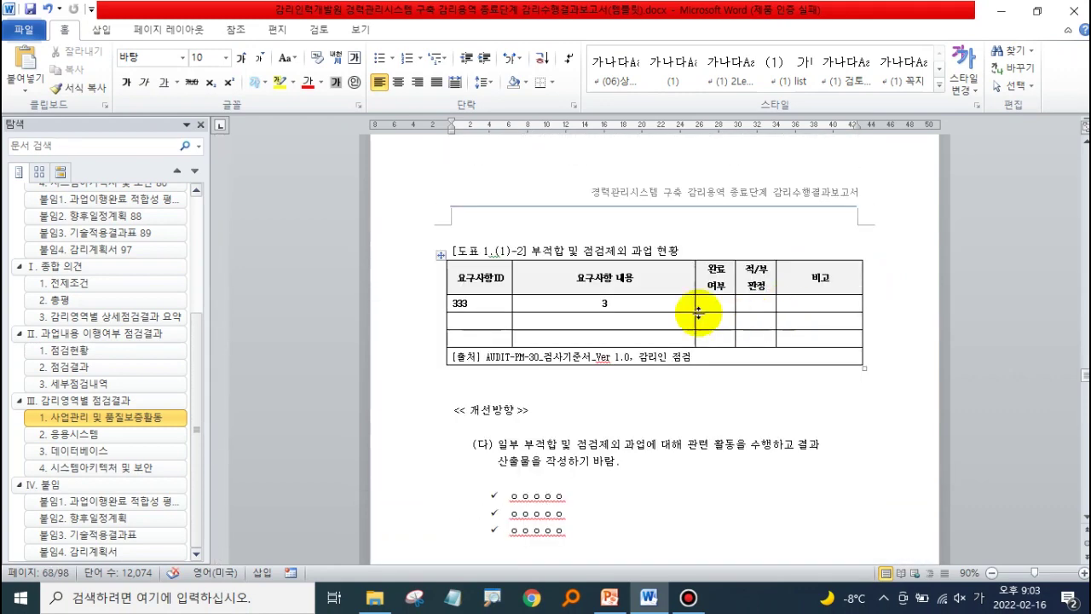
{"action": "left_click_drag", "start_coordinate": [595, 307], "coordinate": [637, 341]}
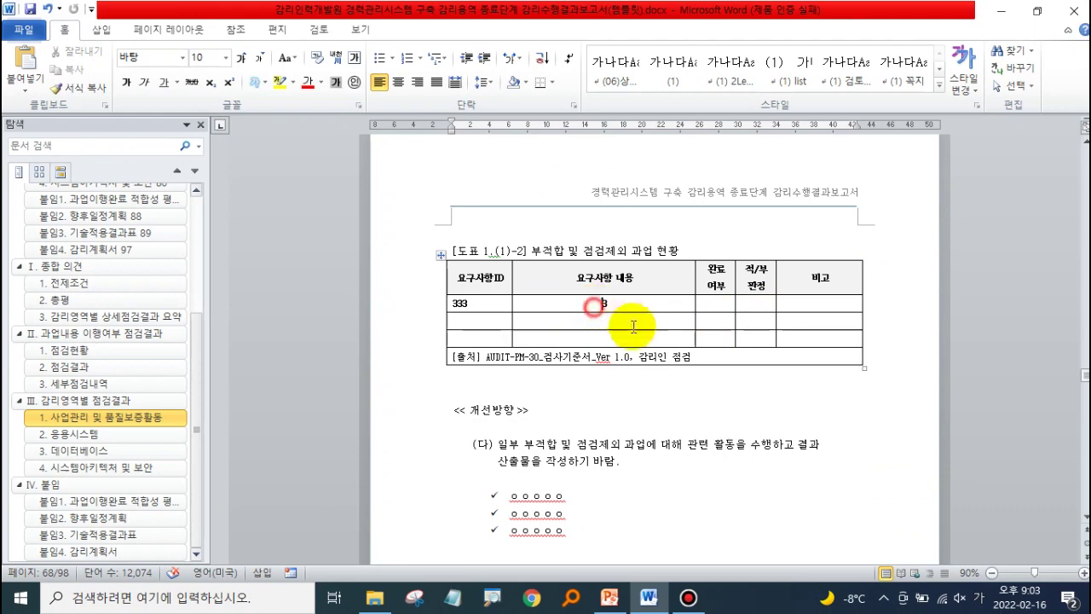
{"action": "right_click", "coordinate": [637, 338]}
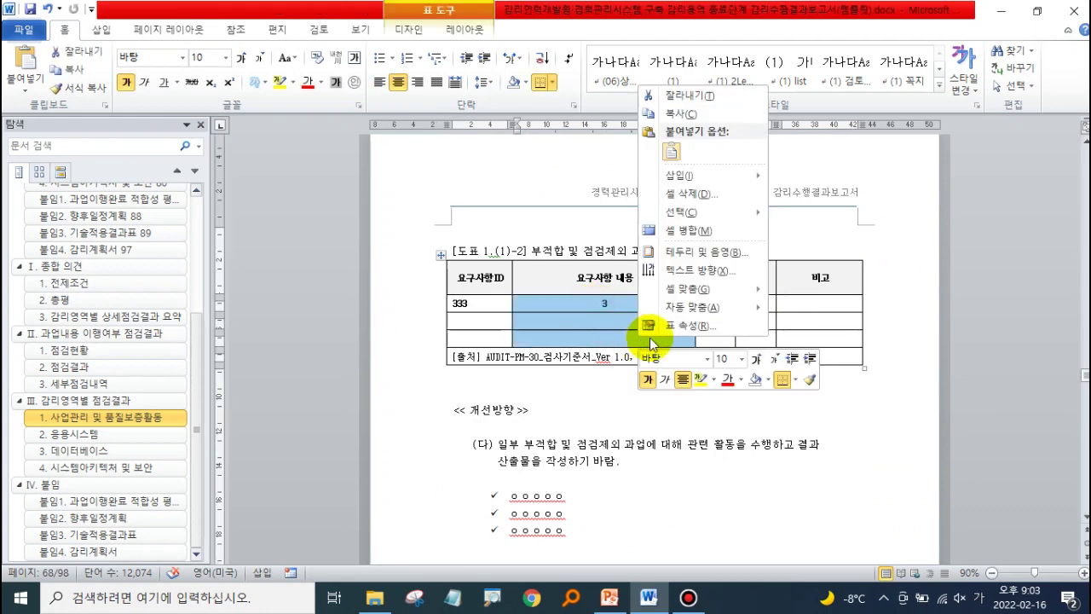
{"action": "left_click", "coordinate": [650, 319]}
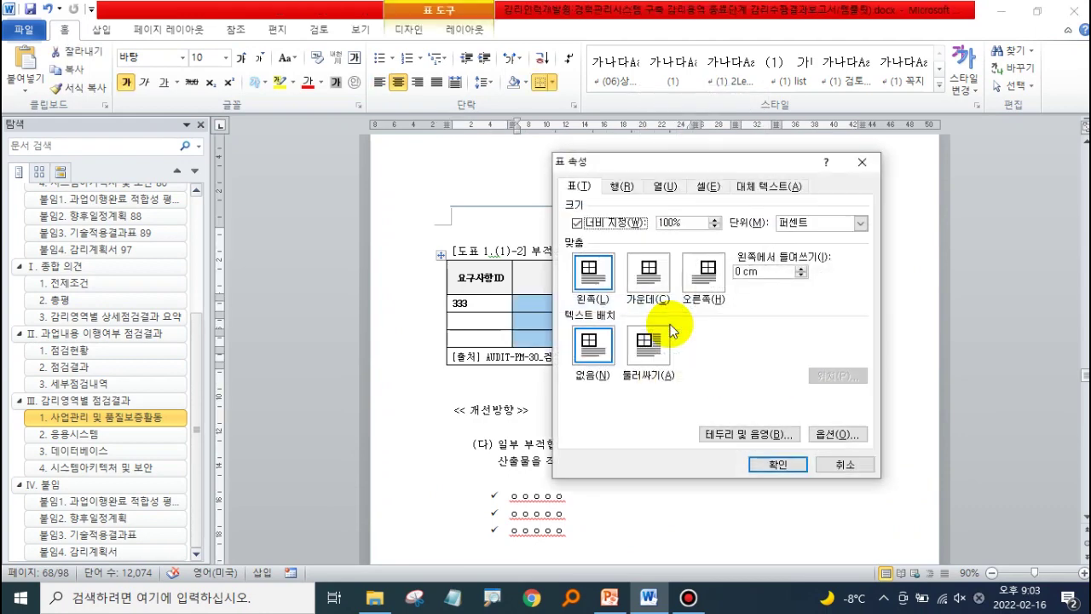
Inspect its cell margins (0 cm top/bottom, 0.17 cm left/right) and close without changes.
{"action": "left_click", "coordinate": [838, 434]}
{"action": "left_click", "coordinate": [560, 292]}
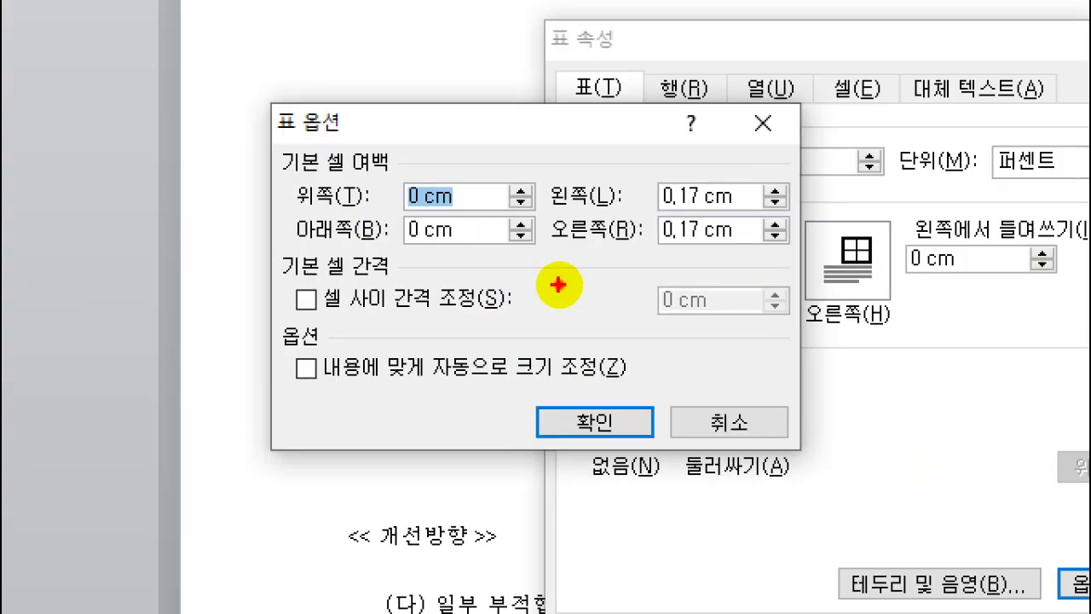
{"action": "left_click_drag", "start_coordinate": [433, 209], "coordinate": [456, 262]}
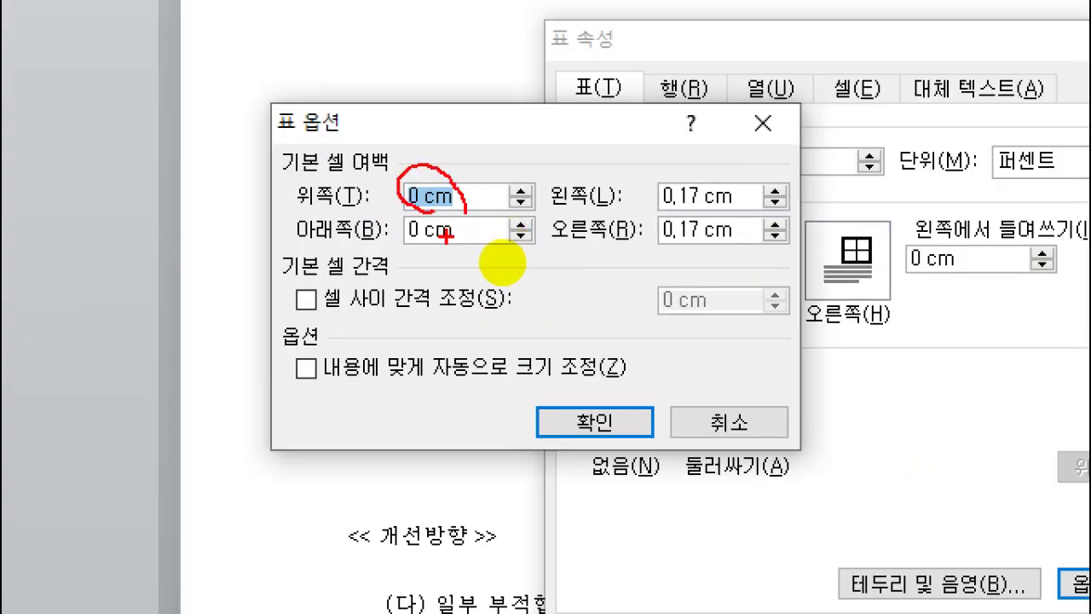
{"action": "left_click_drag", "start_coordinate": [673, 201], "coordinate": [721, 241]}
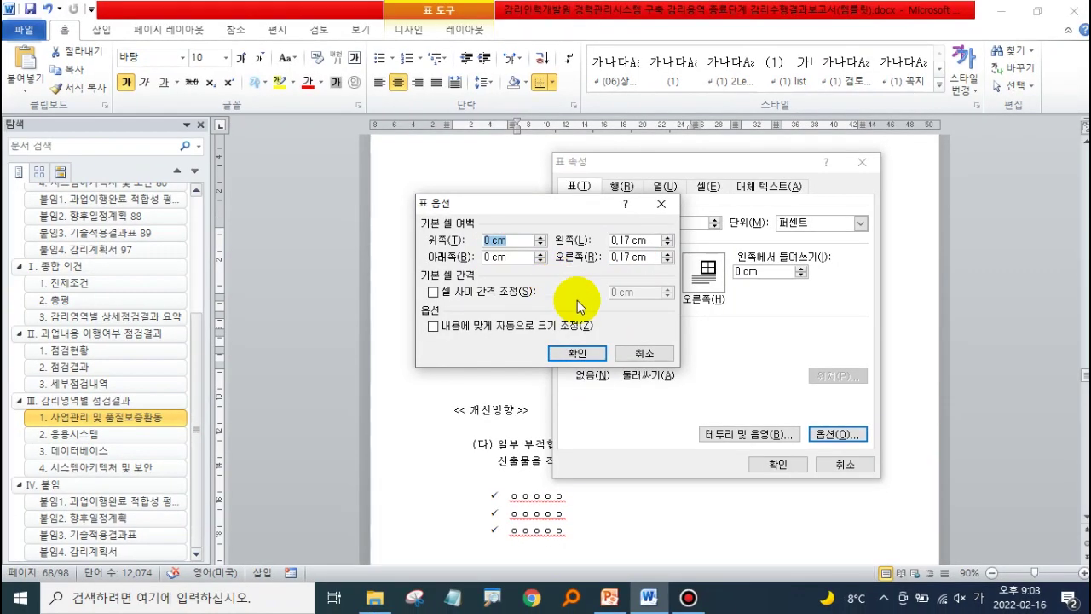
{"action": "left_click", "coordinate": [643, 350]}
{"action": "left_click", "coordinate": [778, 464]}
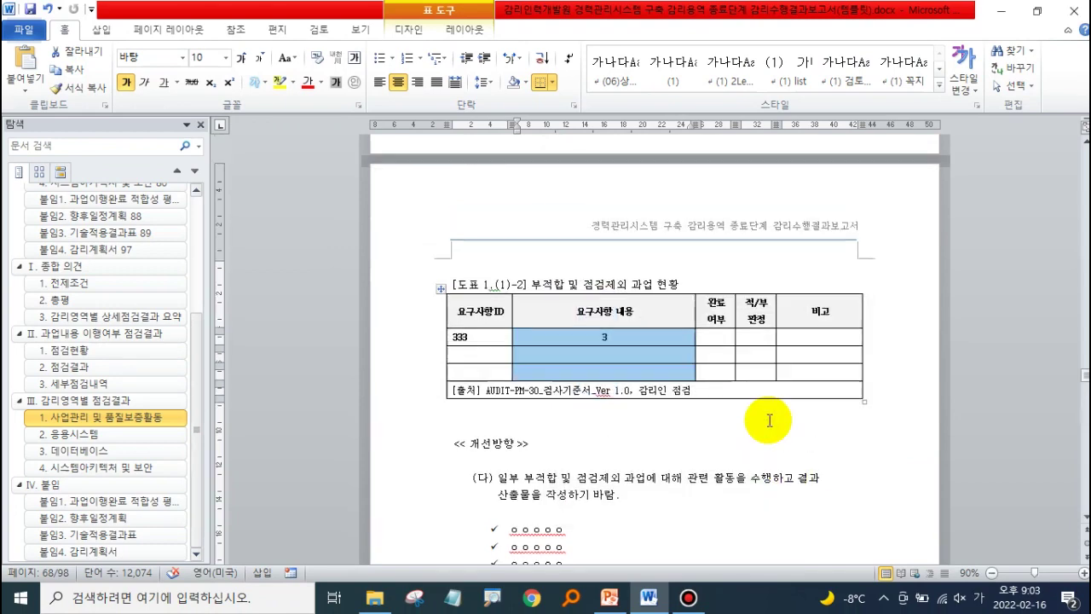
{"action": "scroll", "coordinate": [770, 422], "scroll_direction": "up", "scroll_amount": 9}
{"action": "scroll", "coordinate": [742, 401], "scroll_direction": "up", "scroll_amount": 5}
Set the 1.(1)-1 table's top and bottom cell margins to 0 cm, keeping 0.1 cm sides.
{"action": "left_click_drag", "start_coordinate": [481, 184], "coordinate": [796, 348]}
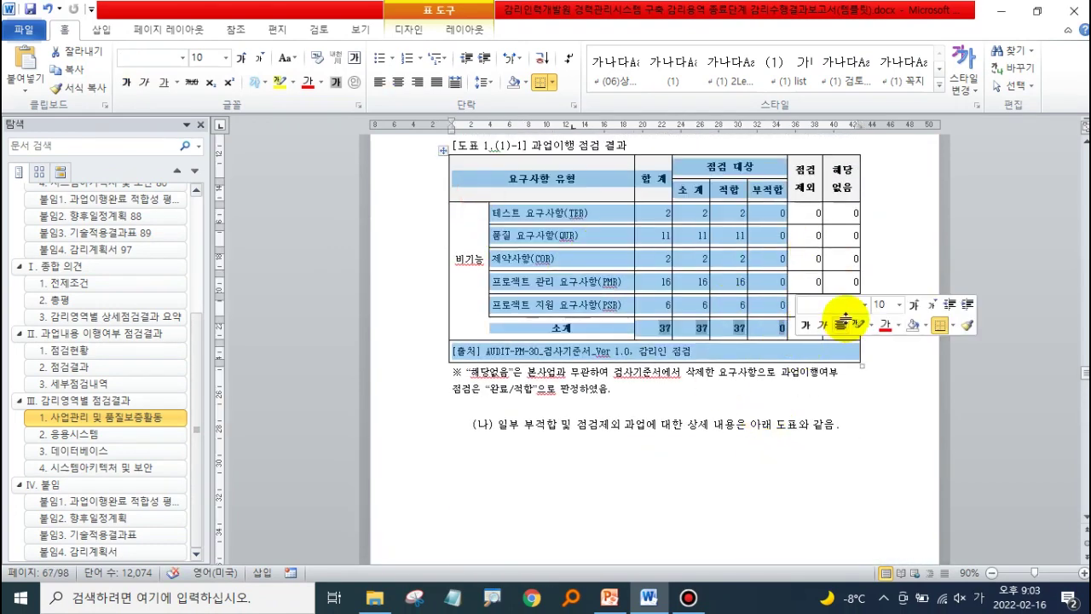
{"action": "left_click", "coordinate": [862, 304]}
{"action": "left_click_drag", "start_coordinate": [552, 178], "coordinate": [852, 330]}
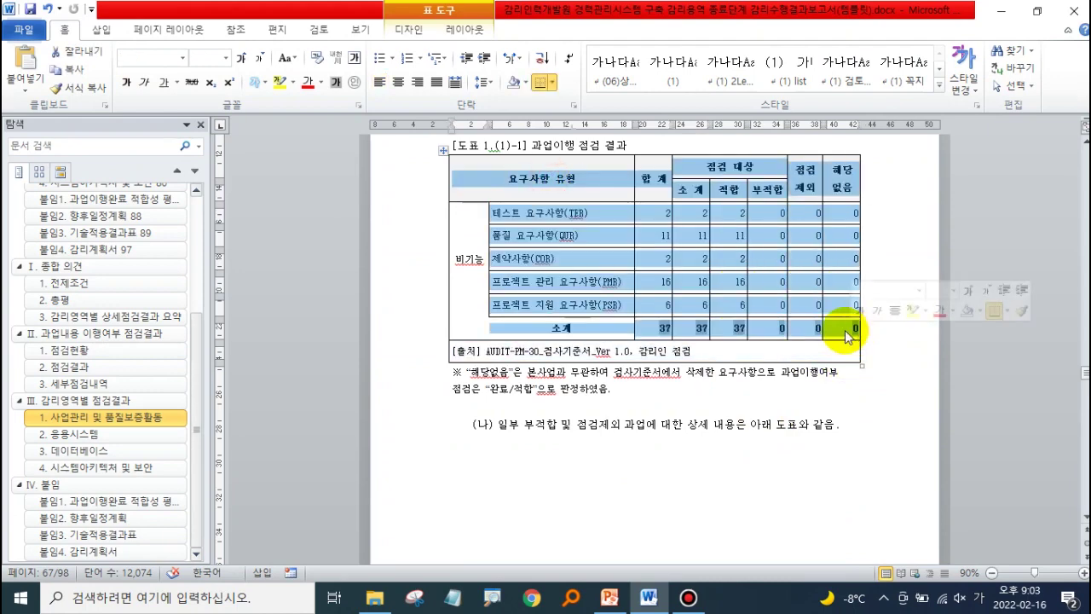
{"action": "right_click", "coordinate": [853, 337]}
{"action": "left_click", "coordinate": [887, 320]}
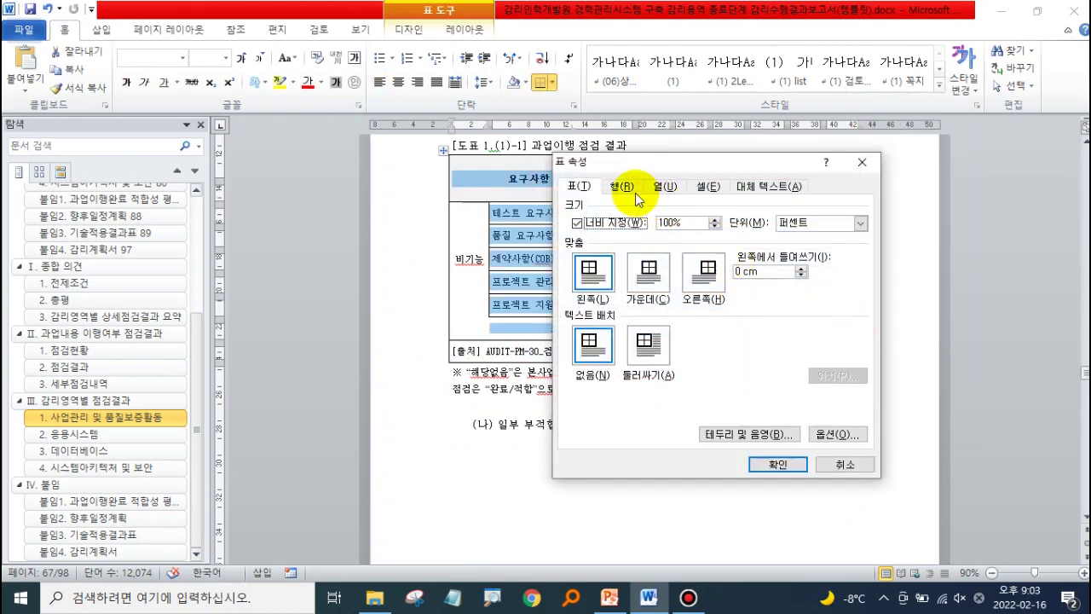
{"action": "left_click", "coordinate": [844, 434]}
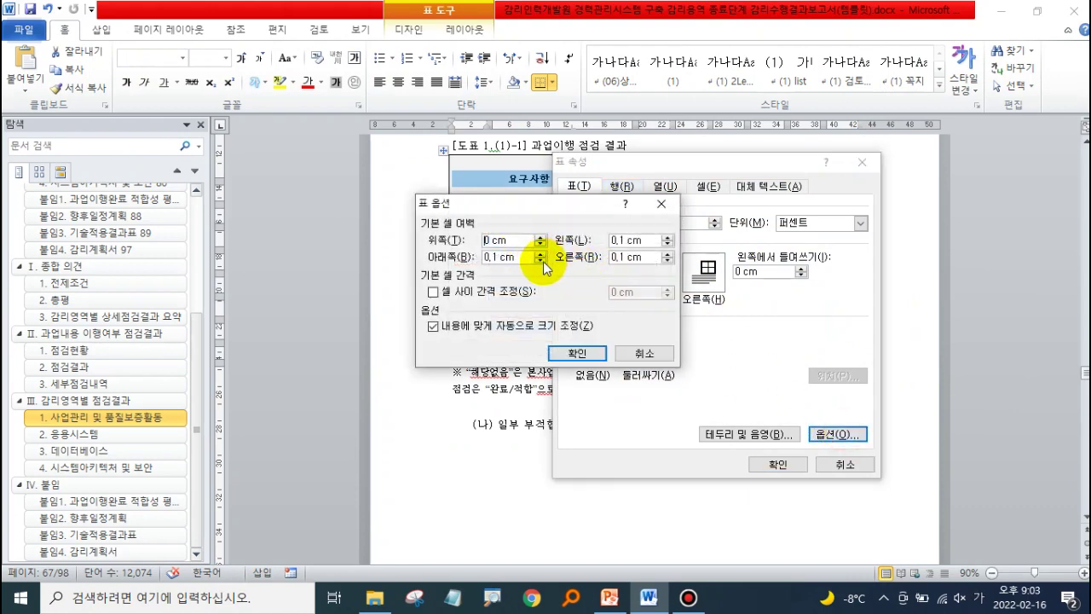
{"action": "left_click_drag", "start_coordinate": [652, 239], "coordinate": [589, 249]}
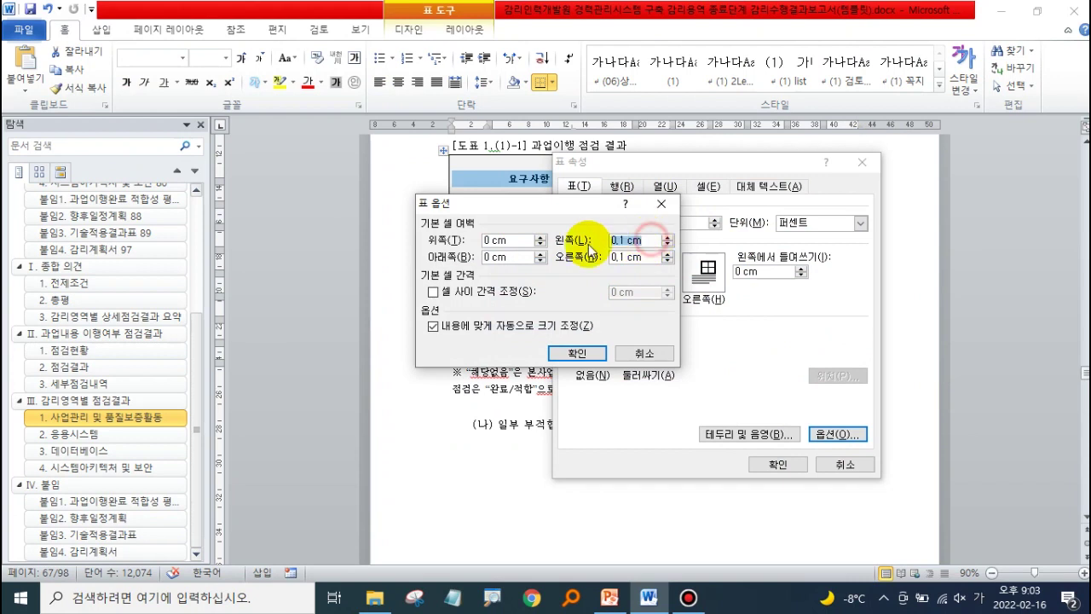
{"action": "type", "text": "0,"}
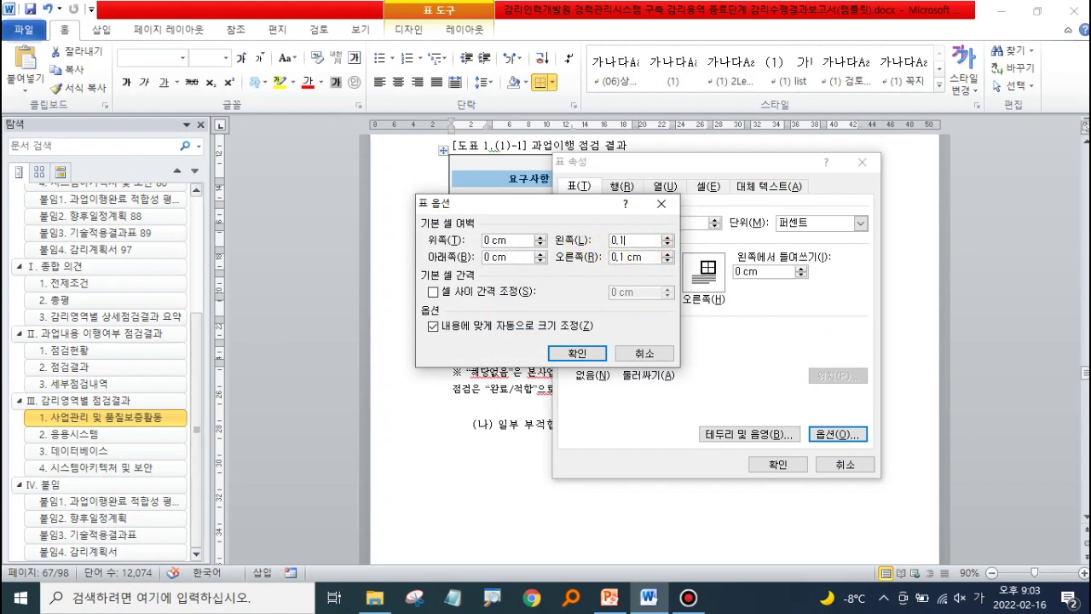
{"action": "left_click_drag", "start_coordinate": [642, 258], "coordinate": [594, 262]}
{"action": "left_click", "coordinate": [577, 352]}
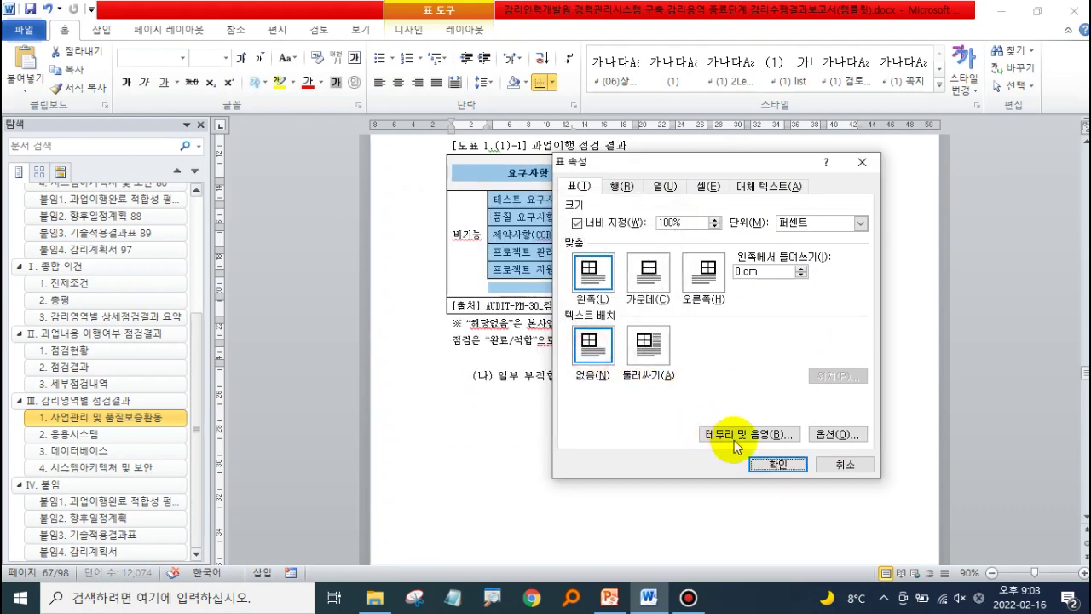
{"action": "left_click", "coordinate": [777, 464]}
{"action": "left_click", "coordinate": [883, 310]}
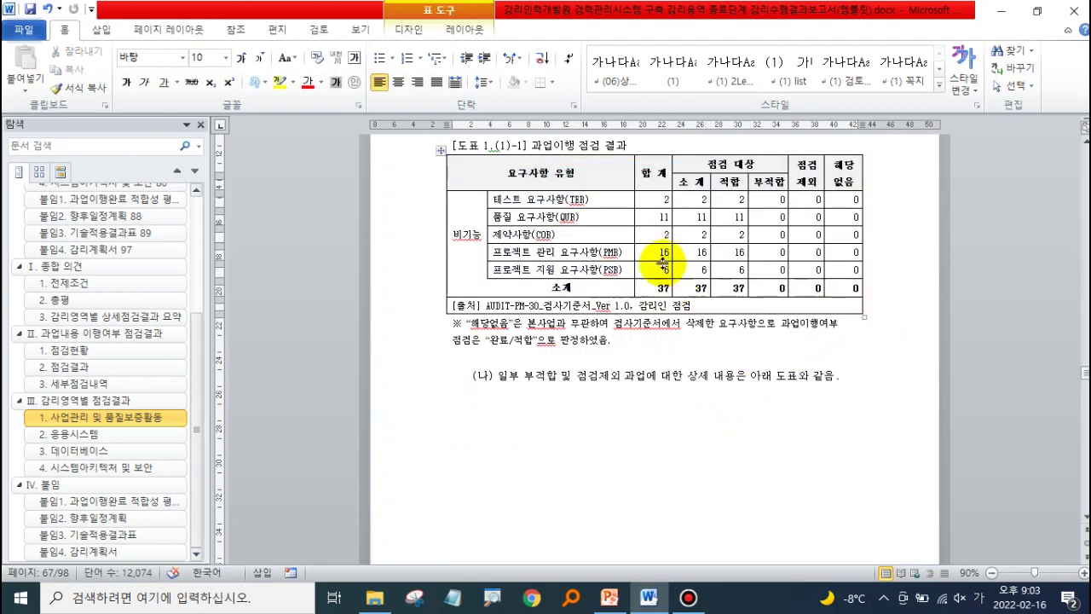
Review the table, glance at the PowerPoint summary slide, and return to Word.
{"action": "scroll", "coordinate": [679, 250], "scroll_direction": "down", "scroll_amount": 3}
{"action": "scroll", "coordinate": [677, 253], "scroll_direction": "down", "scroll_amount": 7}
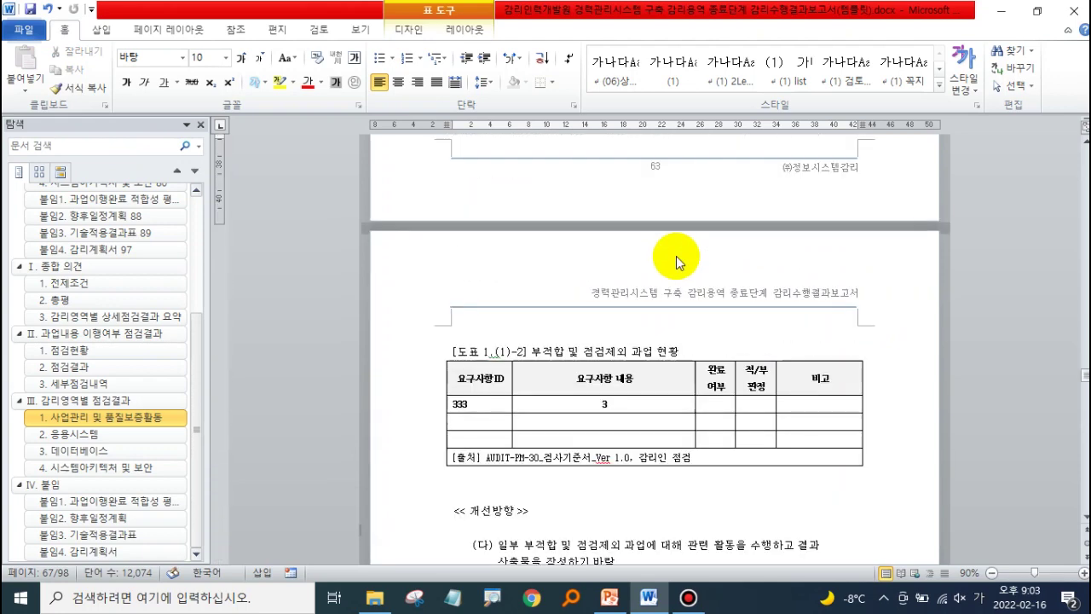
{"action": "scroll", "coordinate": [676, 256], "scroll_direction": "down", "scroll_amount": 2}
{"action": "scroll", "coordinate": [676, 255], "scroll_direction": "up", "scroll_amount": 10}
{"action": "scroll", "coordinate": [676, 256], "scroll_direction": "up", "scroll_amount": 3}
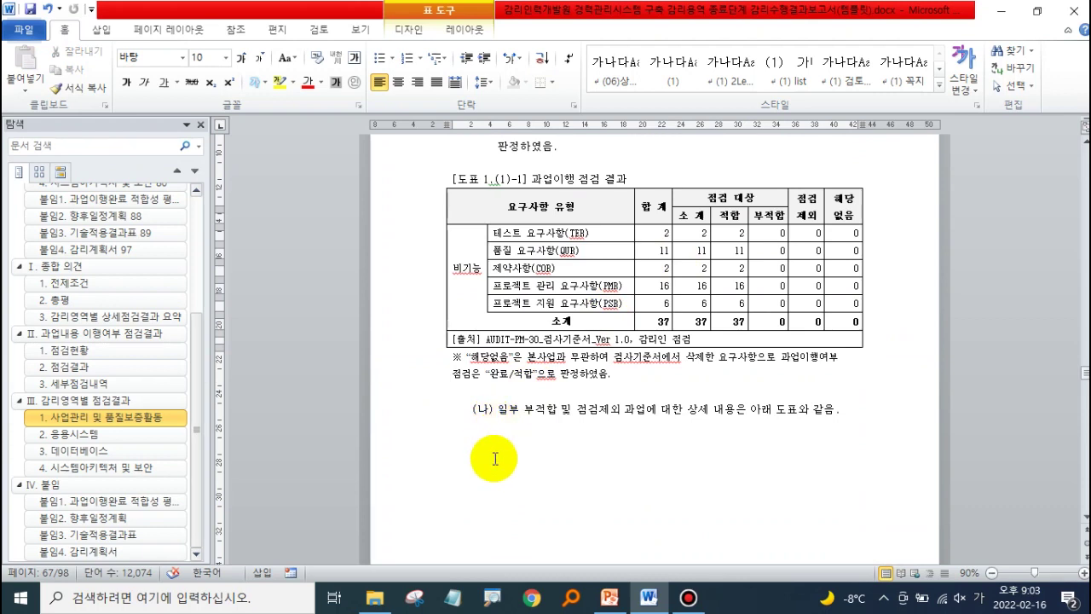
{"action": "left_click", "coordinate": [609, 597]}
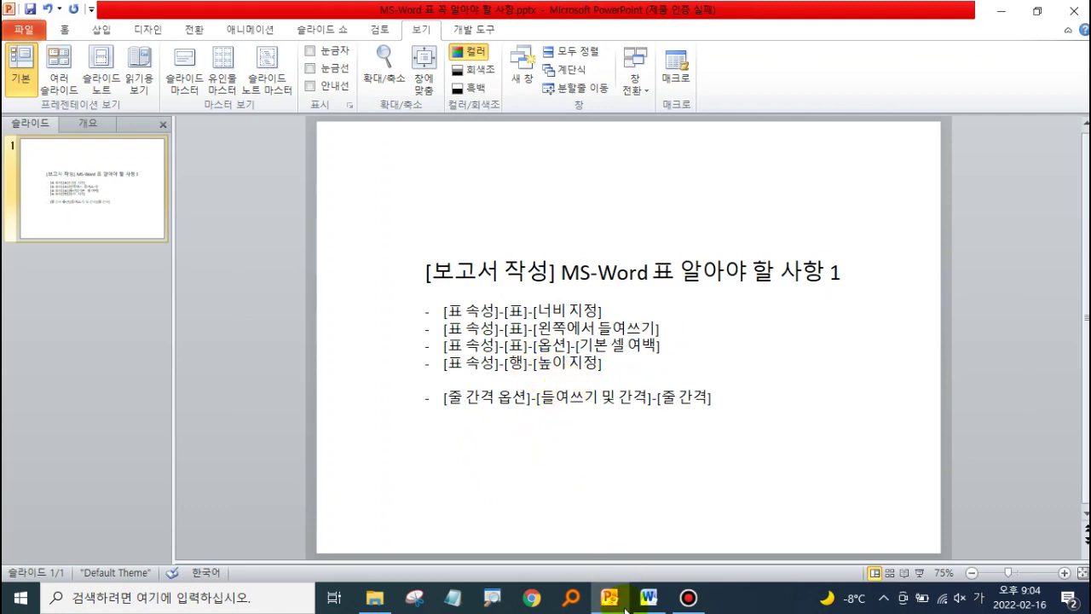
{"action": "left_click", "coordinate": [656, 601]}
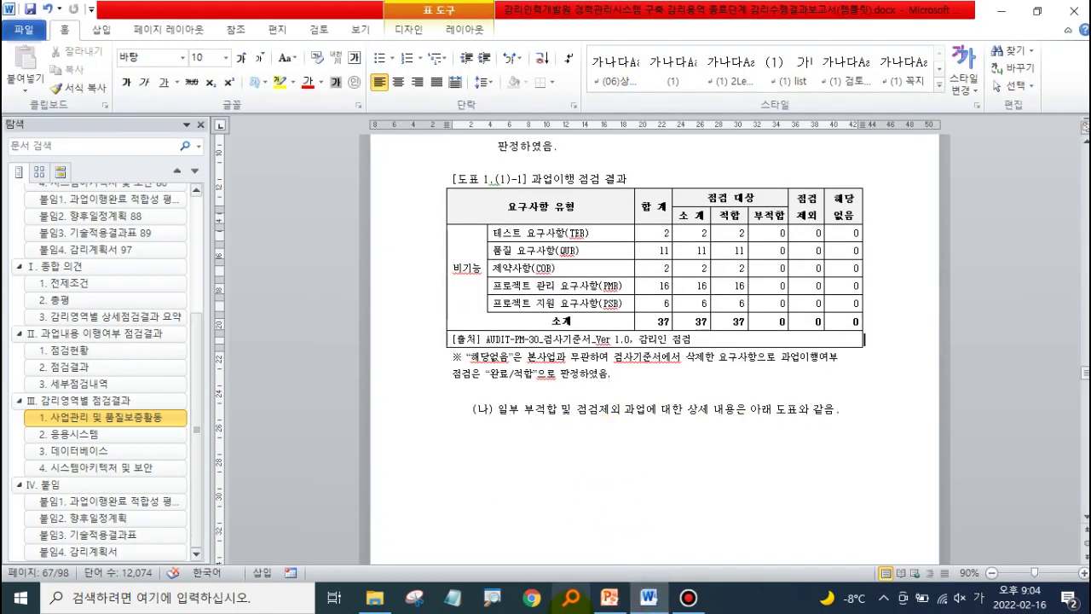
Select the entire 과업이행 점검 결과 table from header through totals.
{"action": "scroll", "coordinate": [606, 204], "scroll_direction": "up", "scroll_amount": 2}
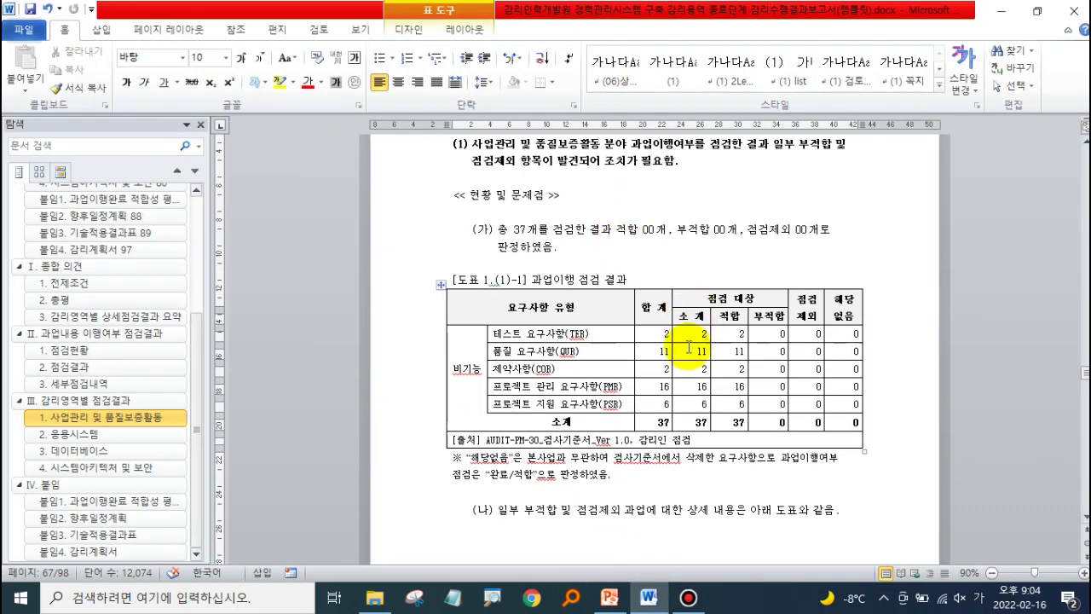
{"action": "left_click_drag", "start_coordinate": [491, 315], "coordinate": [884, 432]}
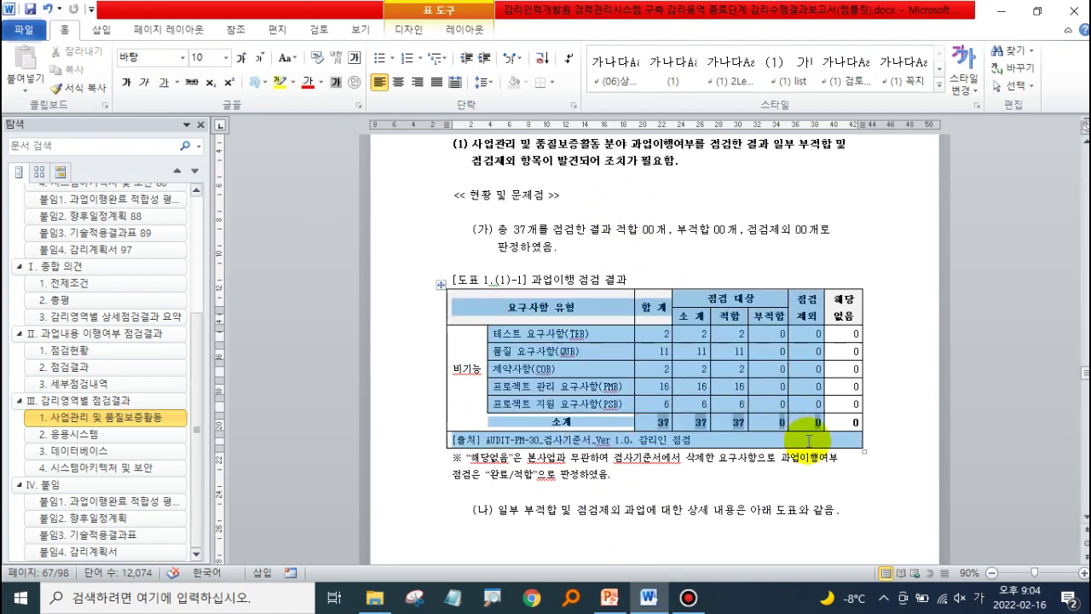
{"action": "left_click", "coordinate": [899, 471]}
{"action": "scroll", "coordinate": [900, 474], "scroll_direction": "down", "scroll_amount": 6}
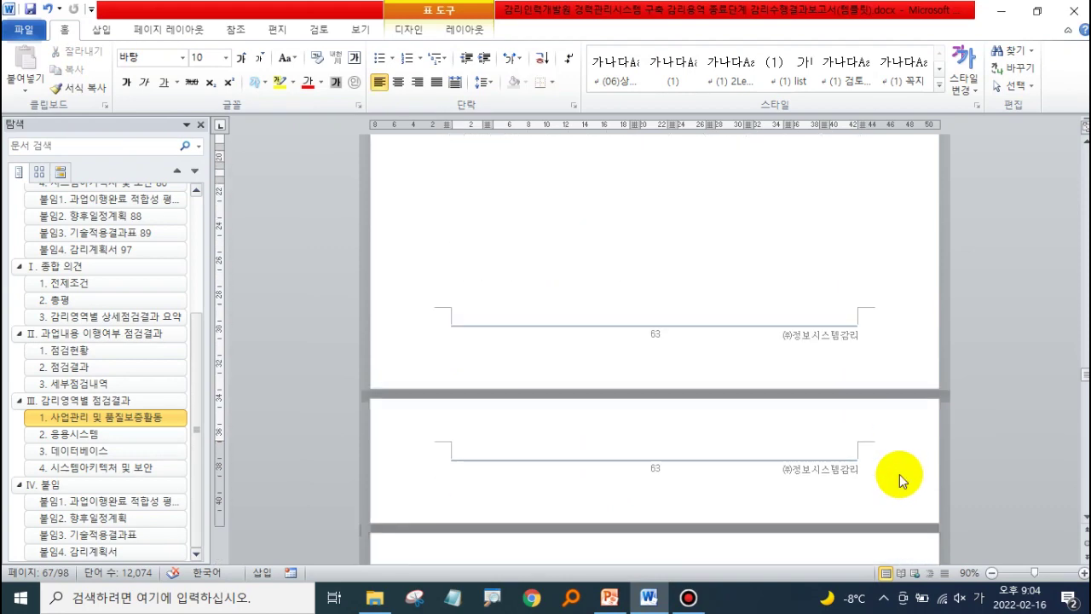
{"action": "scroll", "coordinate": [466, 447], "scroll_direction": "down", "scroll_amount": 3}
{"action": "scroll", "coordinate": [406, 446], "scroll_direction": "down", "scroll_amount": 3}
{"action": "scroll", "coordinate": [397, 443], "scroll_direction": "up", "scroll_amount": 3}
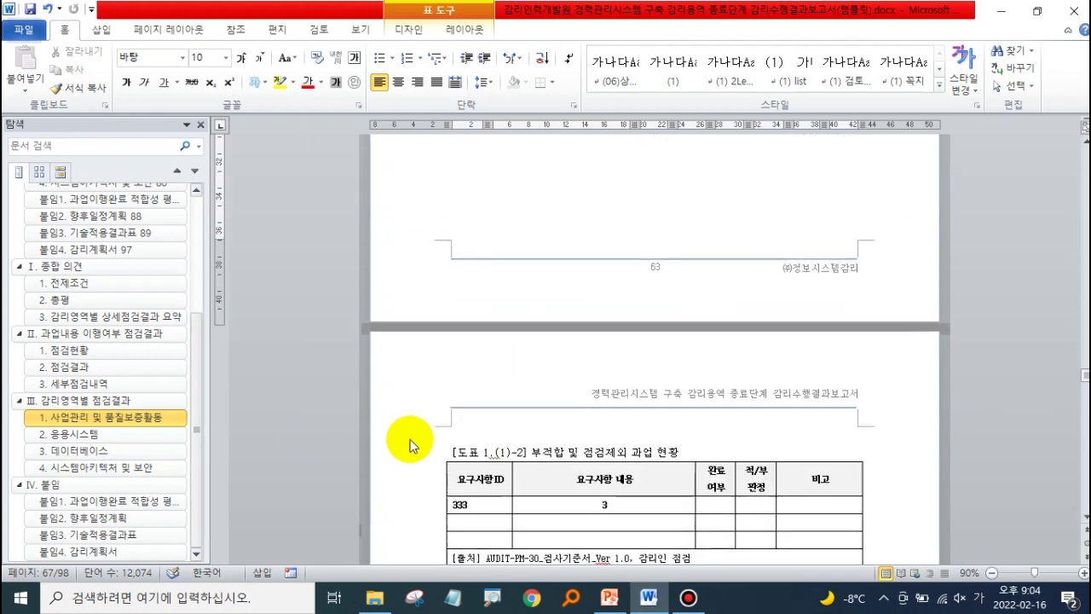
{"action": "scroll", "coordinate": [397, 443], "scroll_direction": "up", "scroll_amount": 6}
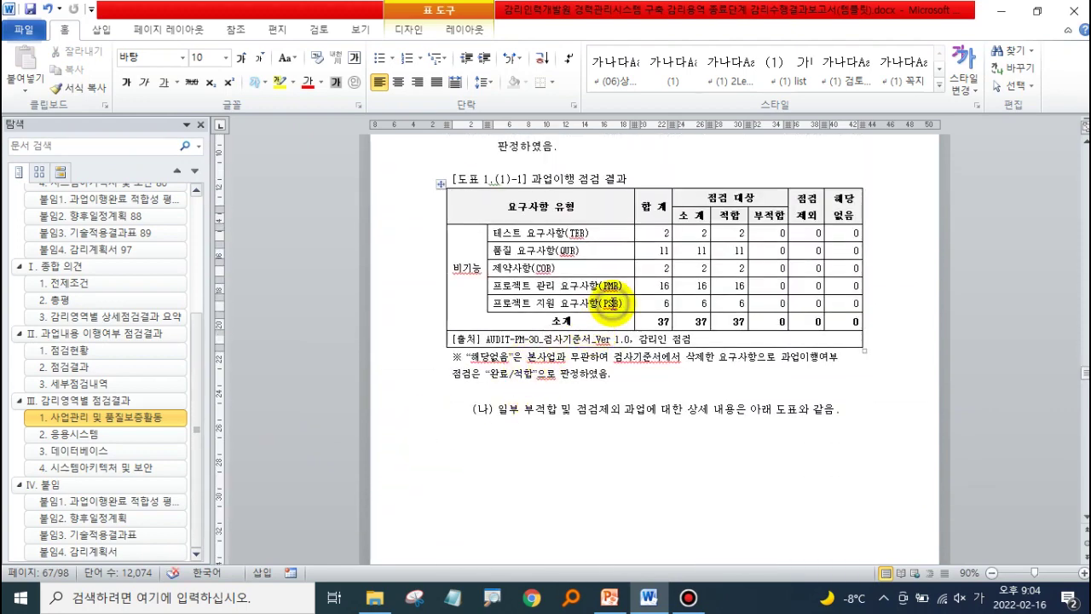
{"action": "right_click", "coordinate": [611, 303]}
{"action": "left_click", "coordinate": [585, 270]}
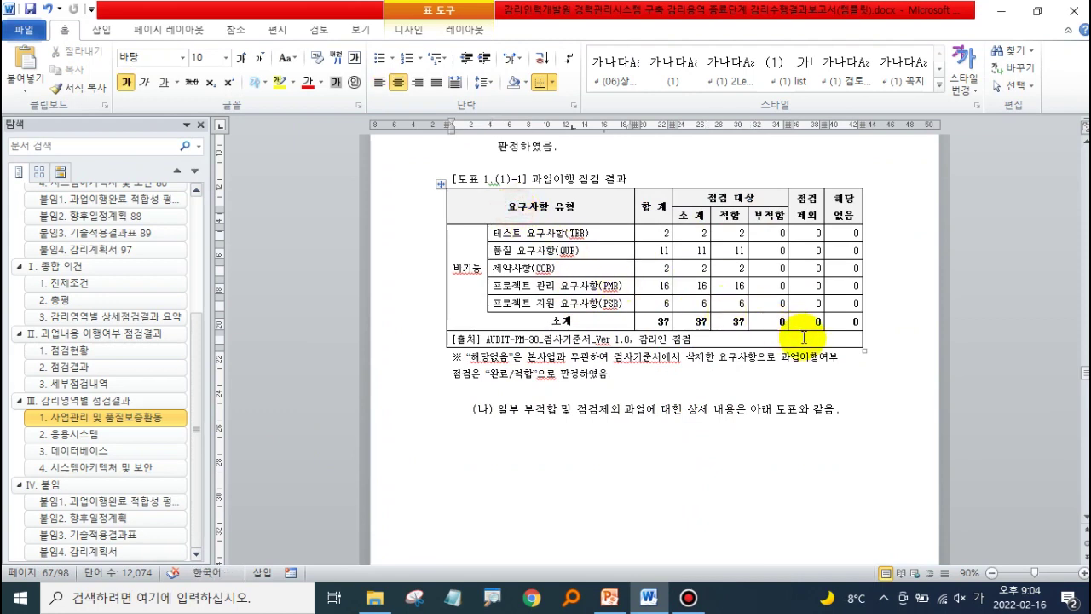
{"action": "left_click_drag", "start_coordinate": [514, 210], "coordinate": [780, 334]}
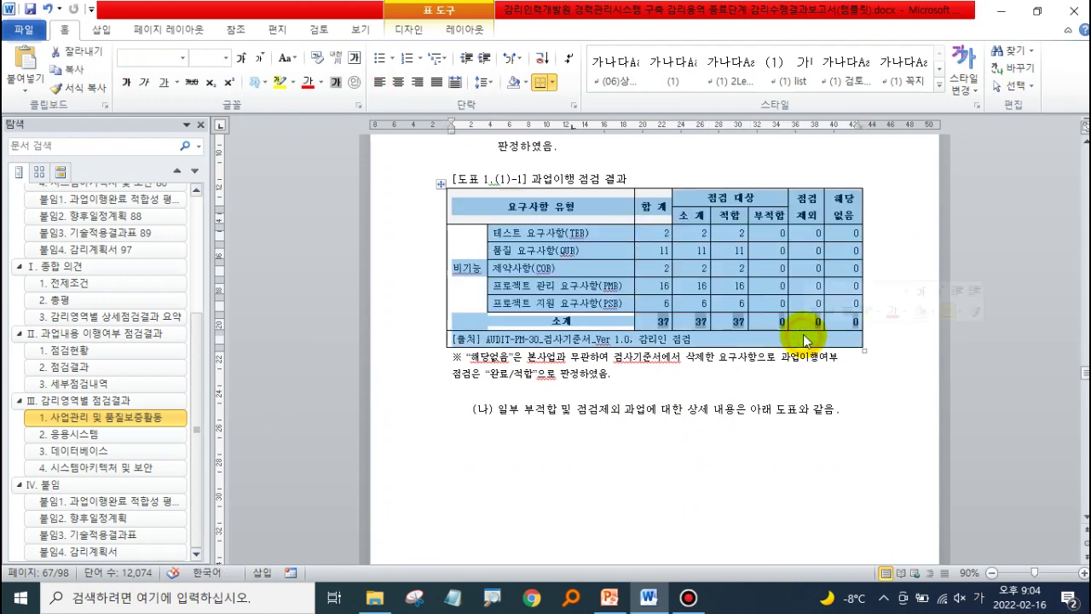
Set every row of the table to an exact height of 1 cm.
{"action": "right_click", "coordinate": [577, 201]}
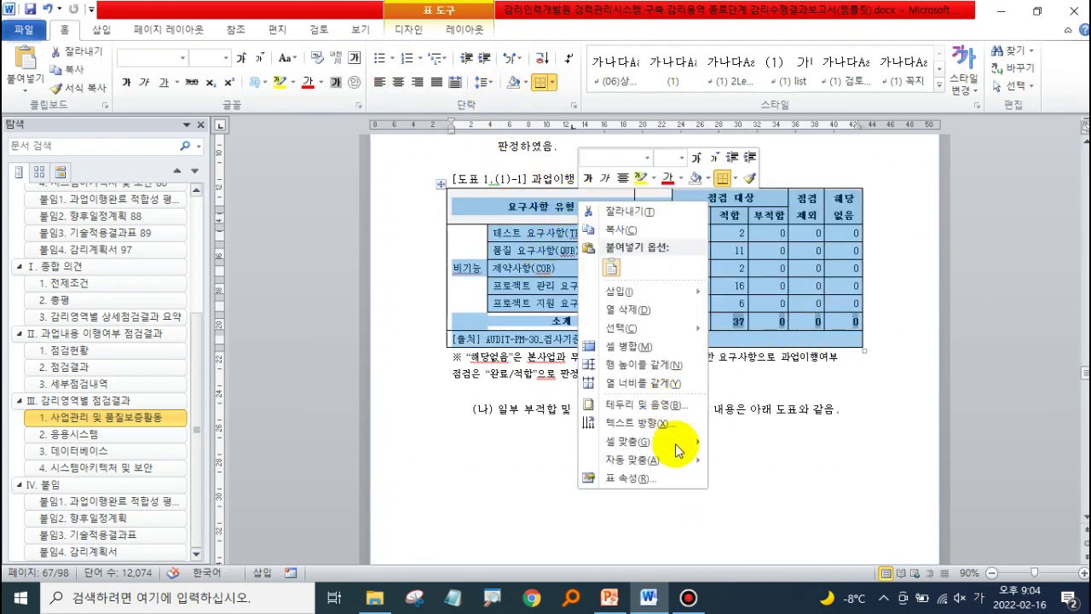
{"action": "left_click", "coordinate": [662, 478]}
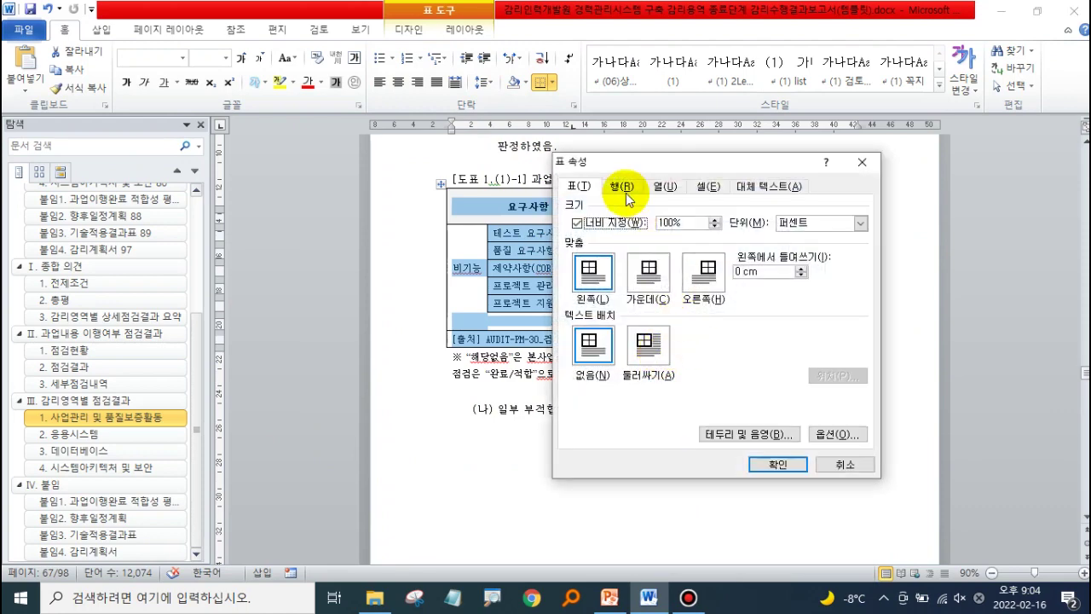
{"action": "left_click", "coordinate": [625, 188]}
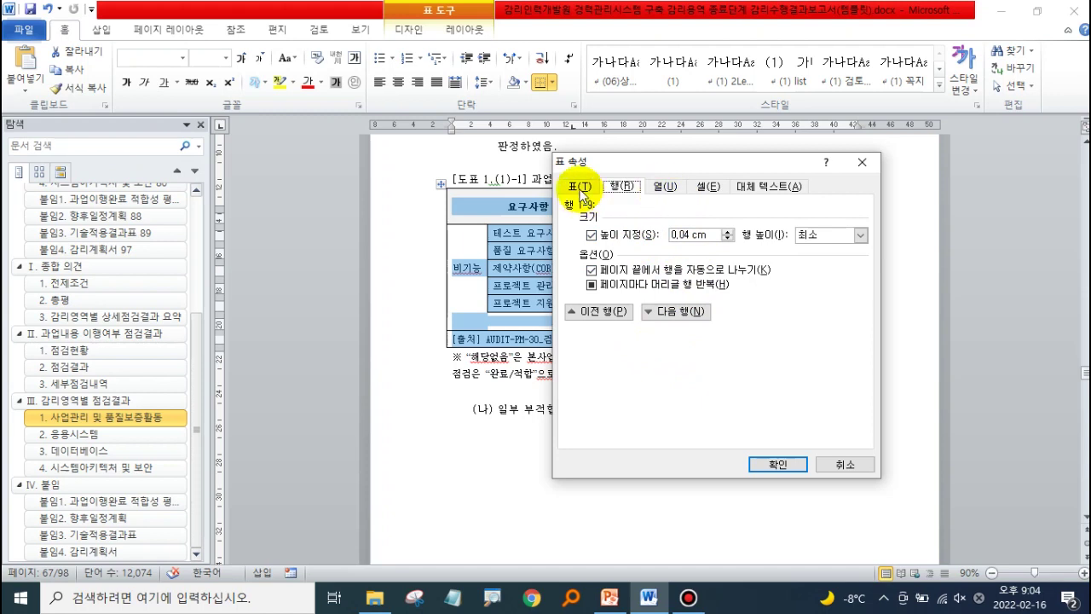
{"action": "left_click", "coordinate": [579, 187]}
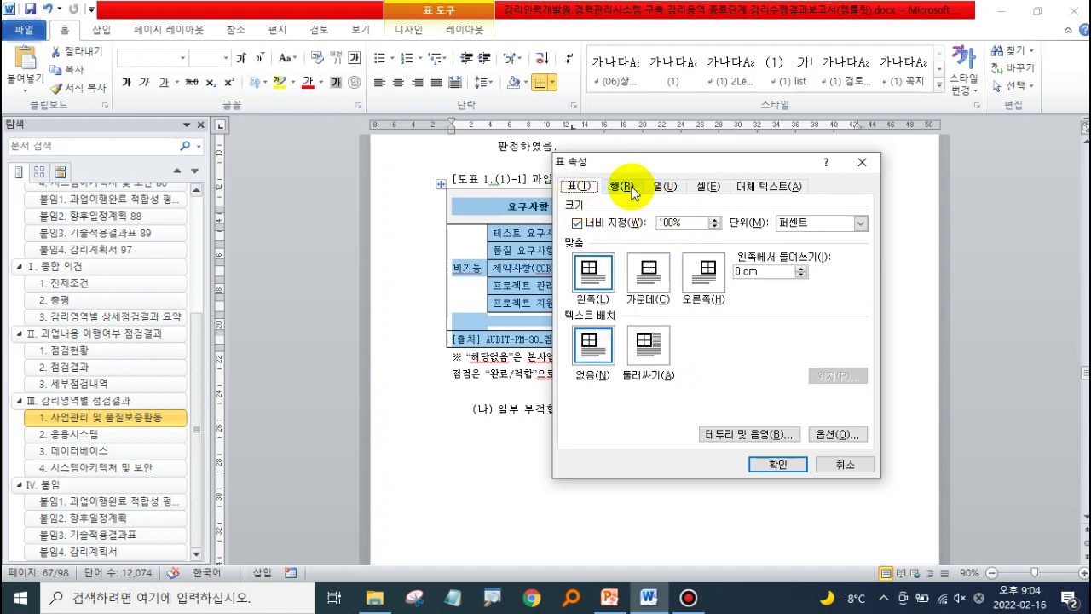
{"action": "left_click", "coordinate": [631, 189]}
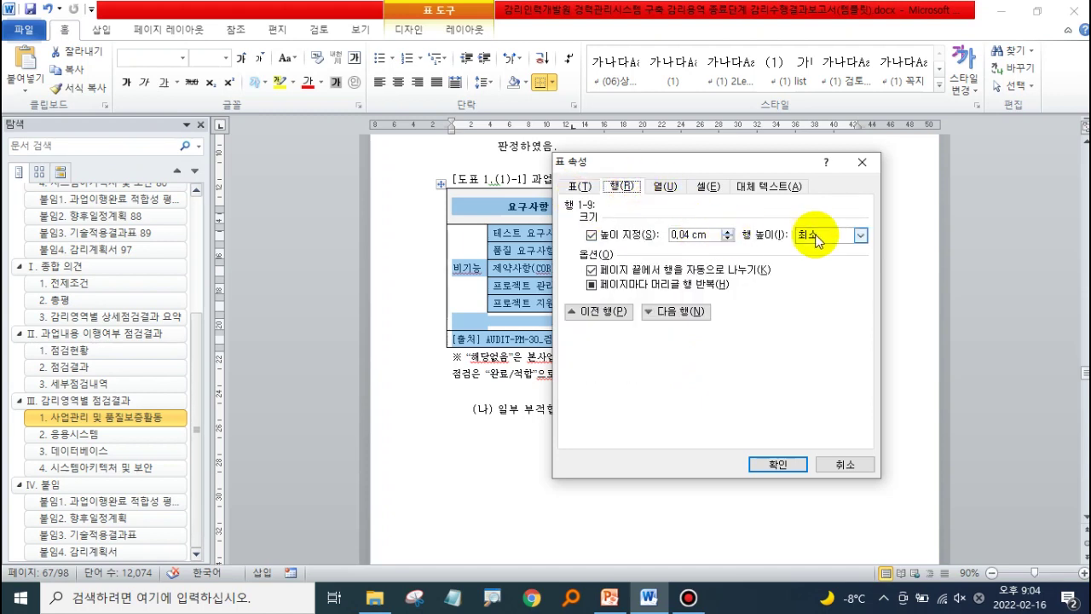
{"action": "left_click", "coordinate": [827, 235]}
{"action": "left_click", "coordinate": [814, 261]}
{"action": "left_click", "coordinate": [728, 231]}
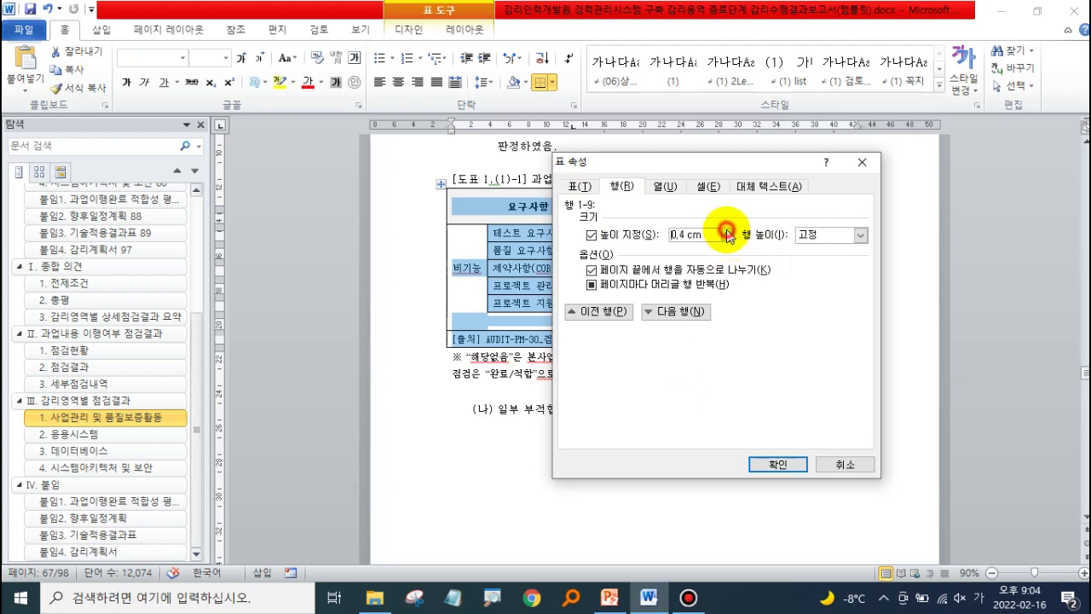
{"action": "left_click", "coordinate": [727, 231]}
{"action": "left_click", "coordinate": [727, 231]}
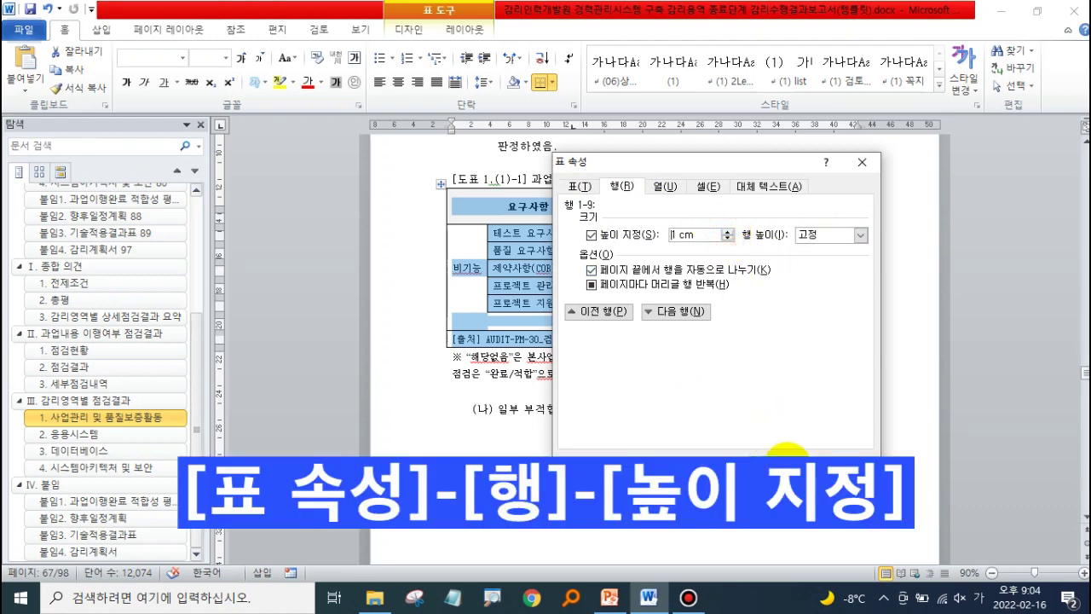
{"action": "left_click", "coordinate": [789, 473]}
{"action": "left_click", "coordinate": [890, 398]}
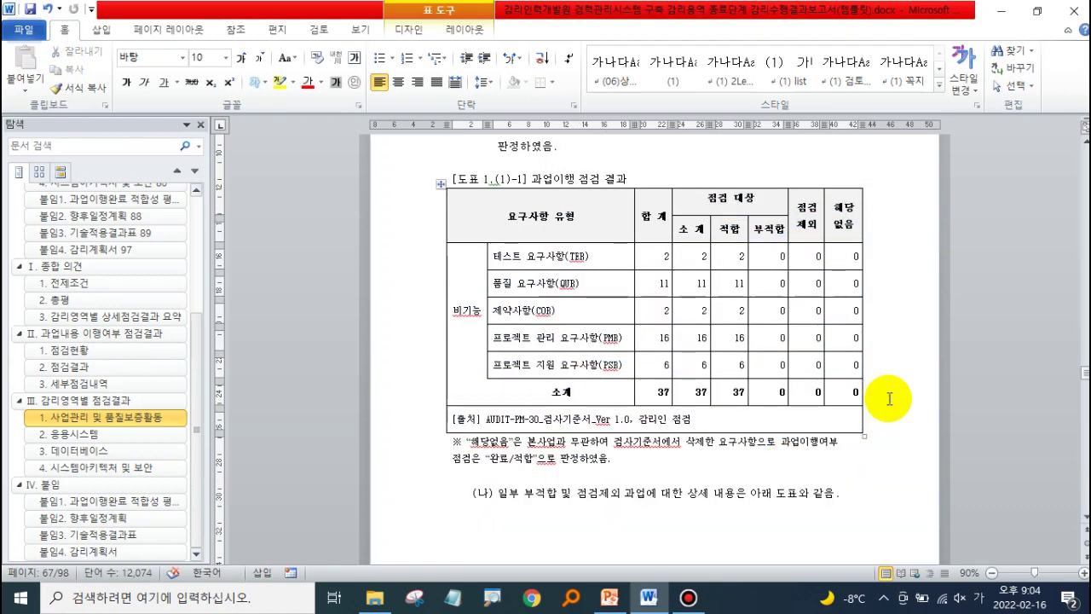
Insert three empty rows below the current row, using F4 to repeat.
{"action": "scroll", "coordinate": [889, 398], "scroll_direction": "down", "scroll_amount": 1}
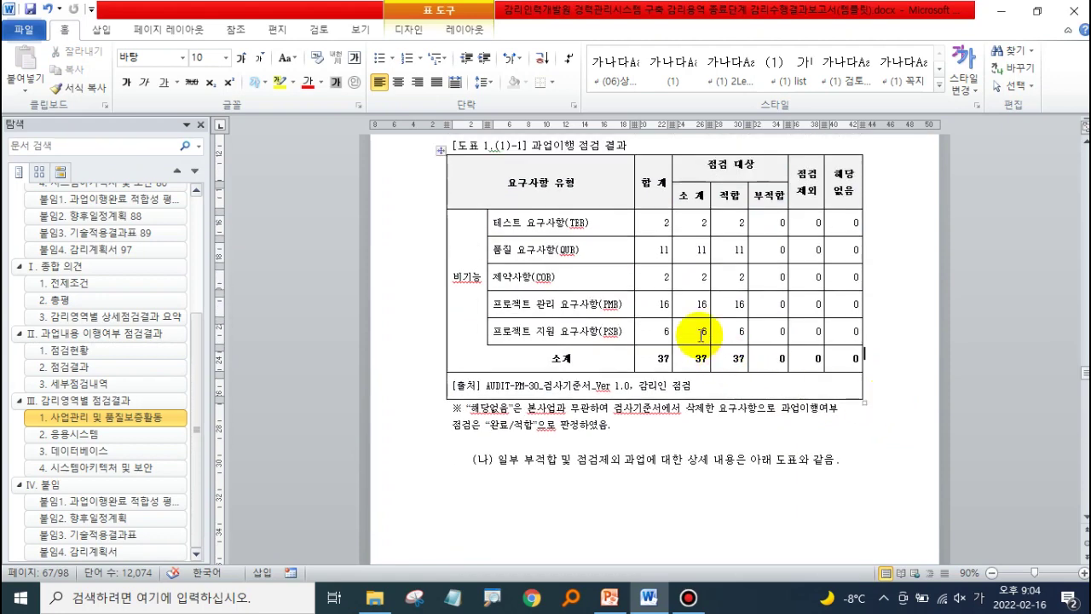
{"action": "right_click", "coordinate": [701, 336]}
{"action": "mouse_move", "coordinate": [738, 277]}
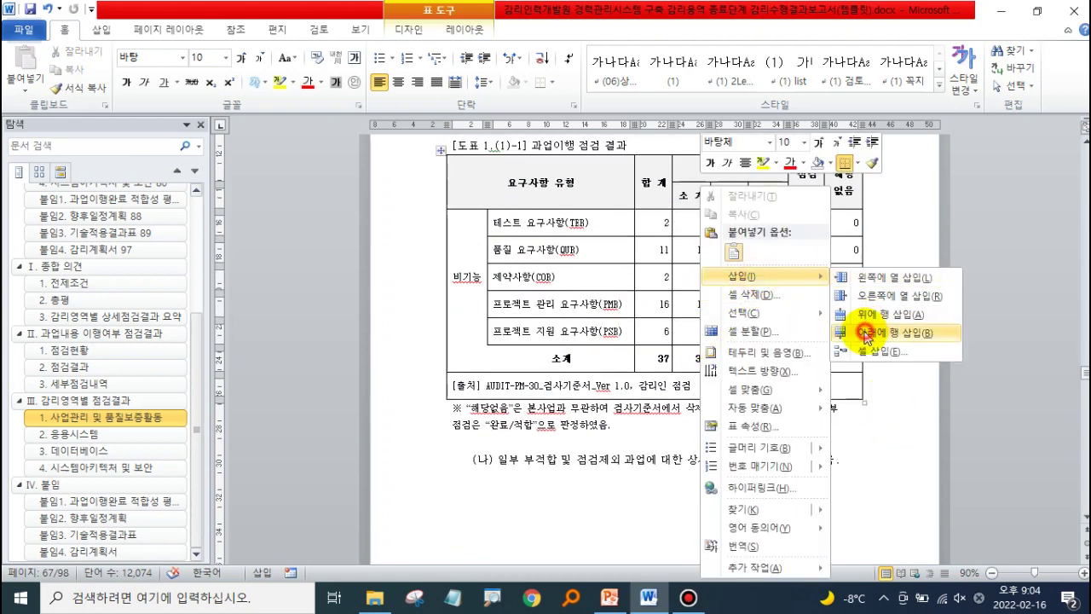
{"action": "left_click", "coordinate": [869, 413]}
{"action": "key", "text": "F4"}
{"action": "key", "text": "F4"}
{"action": "key", "text": "F4"}
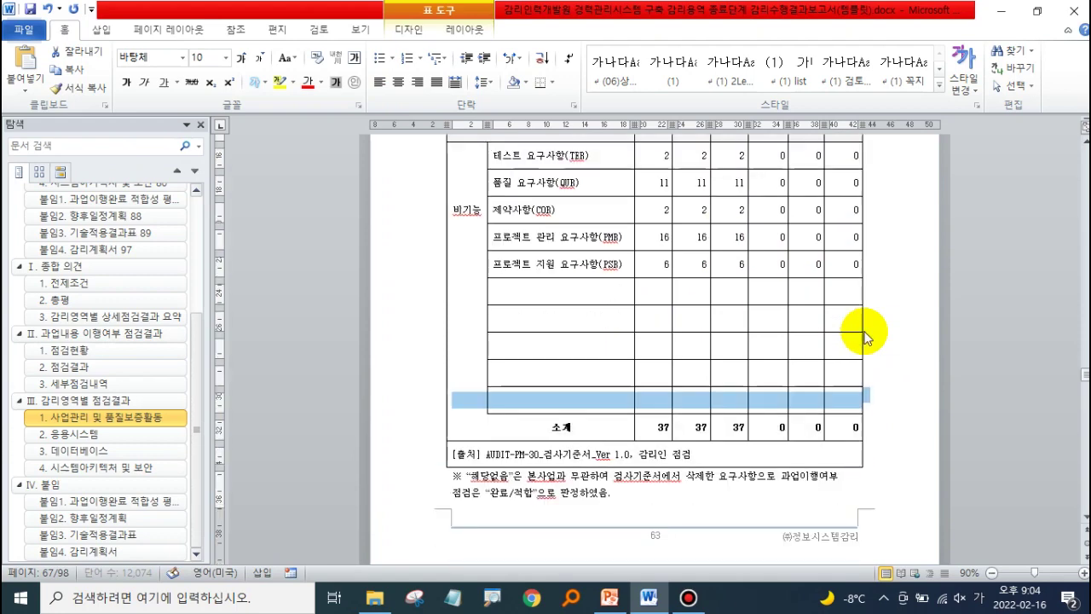
{"action": "key", "text": "F4"}
{"action": "key", "text": "F4"}
{"action": "key", "text": "F4"}
{"action": "key", "text": "F4"}
{"action": "scroll", "coordinate": [870, 350], "scroll_direction": "down", "scroll_amount": 3}
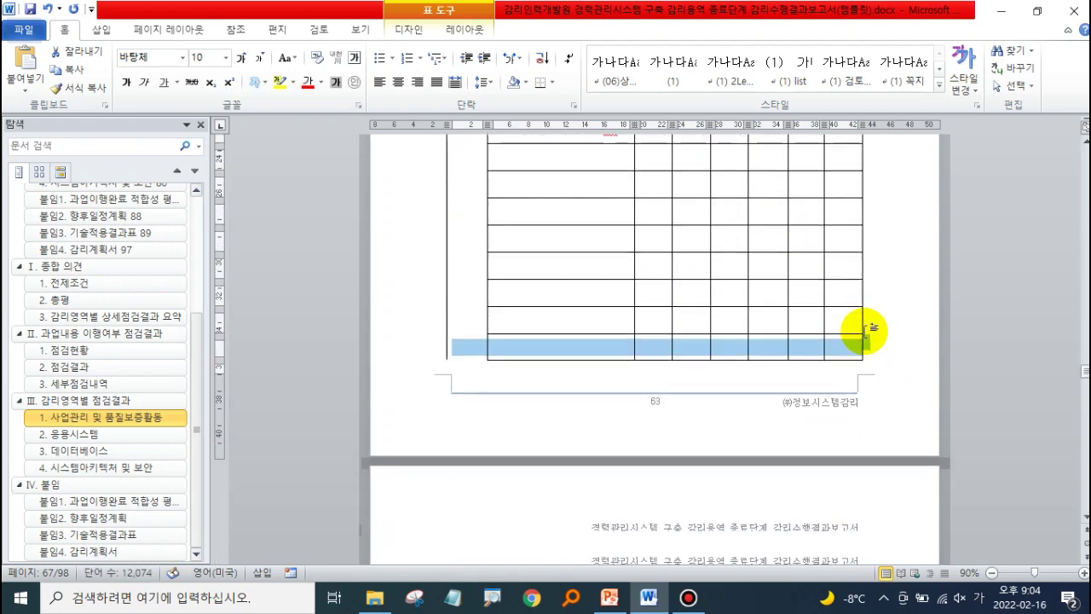
{"action": "left_click", "coordinate": [905, 312]}
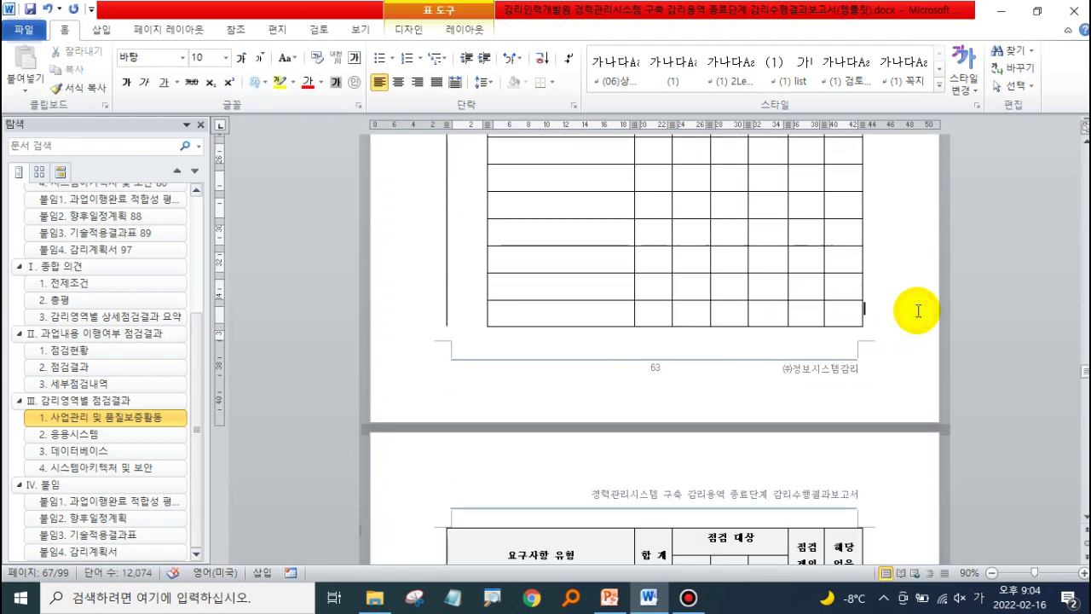
Scroll through the table to check that 소계 now falls on the next page.
{"action": "scroll", "coordinate": [904, 311], "scroll_direction": "up", "scroll_amount": 3}
{"action": "scroll", "coordinate": [904, 312], "scroll_direction": "up", "scroll_amount": 6}
{"action": "left_click", "coordinate": [508, 269]}
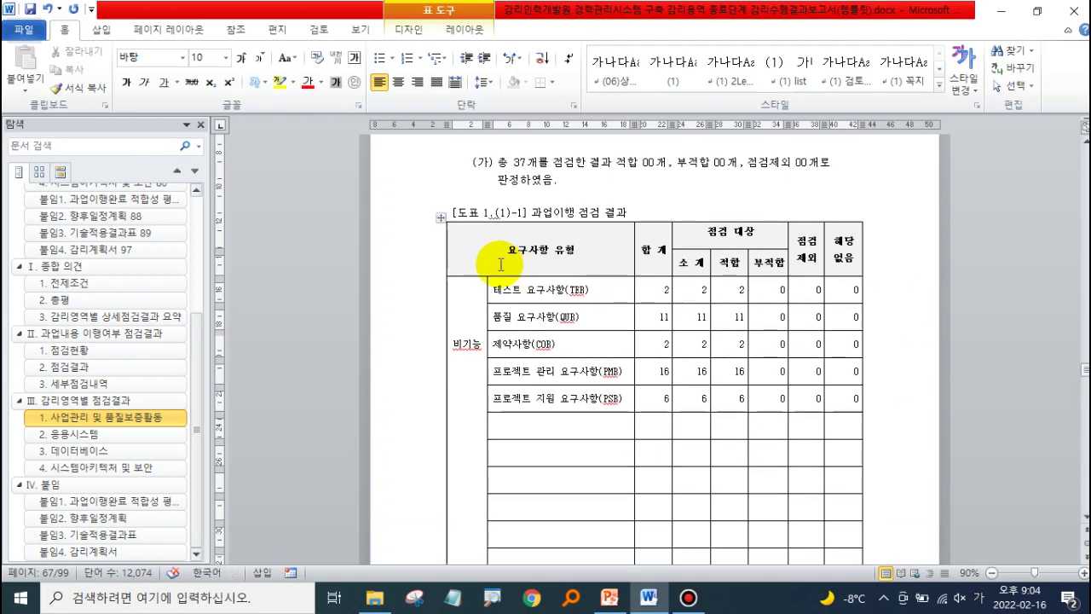
{"action": "scroll", "coordinate": [529, 321], "scroll_direction": "down", "scroll_amount": 5}
{"action": "scroll", "coordinate": [548, 325], "scroll_direction": "down", "scroll_amount": 4}
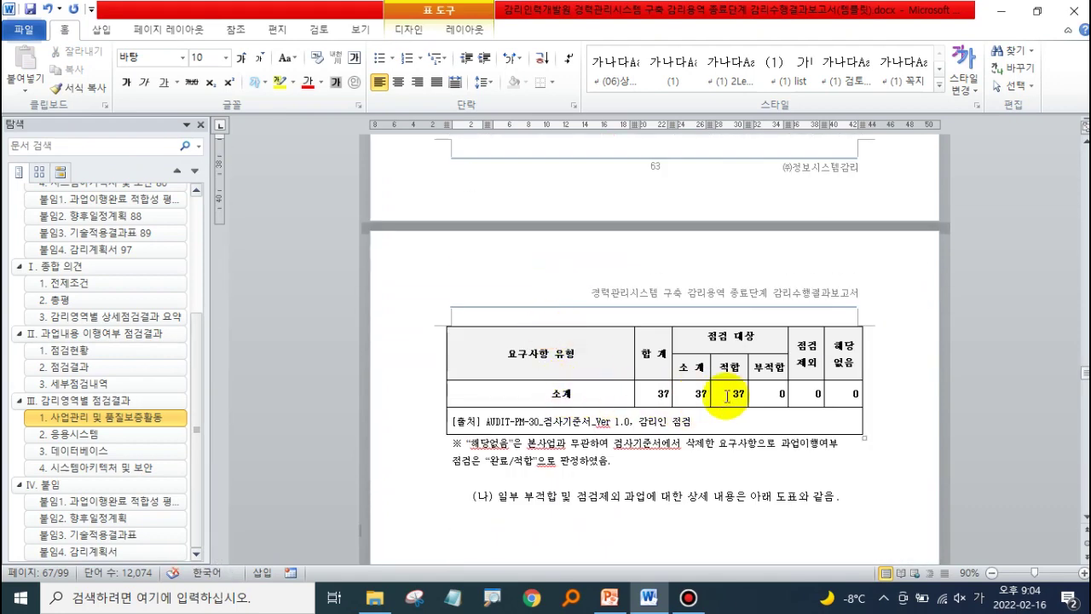
{"action": "scroll", "coordinate": [847, 420], "scroll_direction": "up", "scroll_amount": 5}
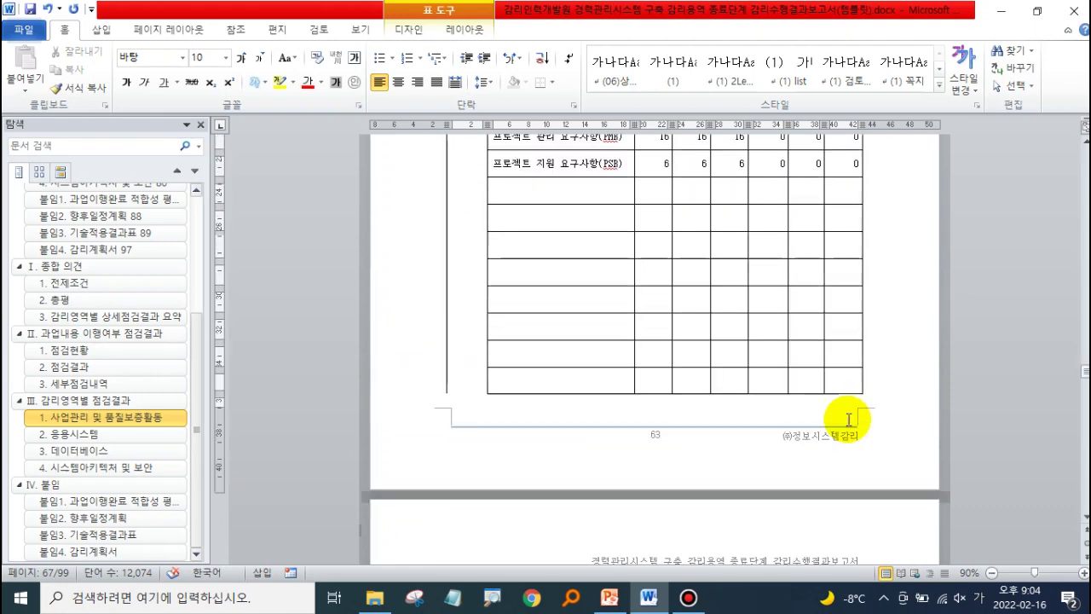
{"action": "scroll", "coordinate": [847, 419], "scroll_direction": "up", "scroll_amount": 4}
{"action": "scroll", "coordinate": [848, 420], "scroll_direction": "up", "scroll_amount": 1}
{"action": "scroll", "coordinate": [847, 420], "scroll_direction": "down", "scroll_amount": 1}
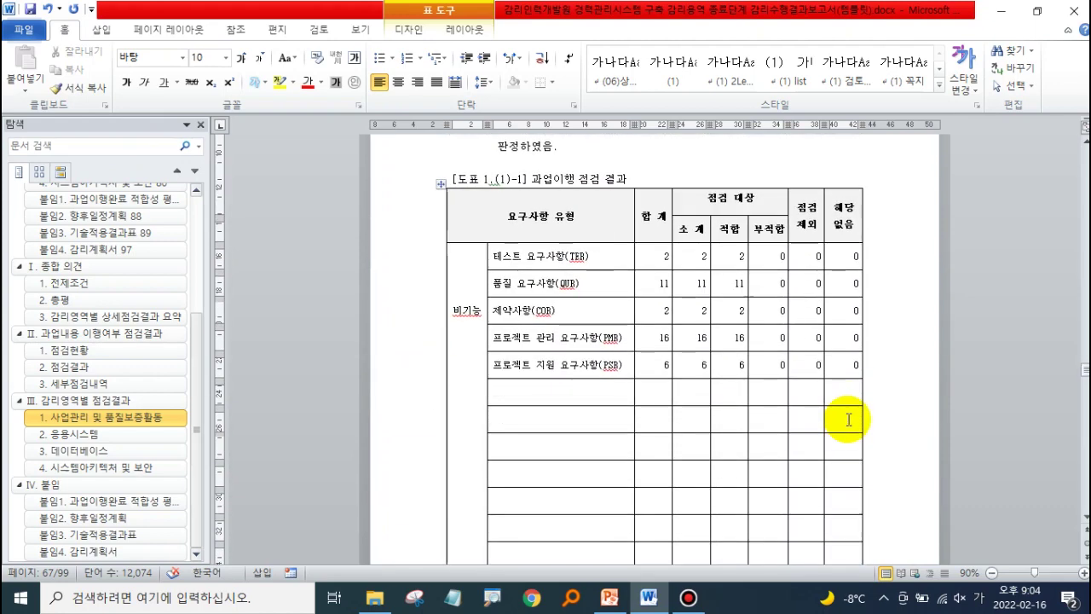
{"action": "scroll", "coordinate": [848, 419], "scroll_direction": "down", "scroll_amount": 3}
{"action": "scroll", "coordinate": [847, 420], "scroll_direction": "down", "scroll_amount": 3}
{"action": "scroll", "coordinate": [850, 426], "scroll_direction": "down", "scroll_amount": 2}
{"action": "scroll", "coordinate": [850, 426], "scroll_direction": "up", "scroll_amount": 4}
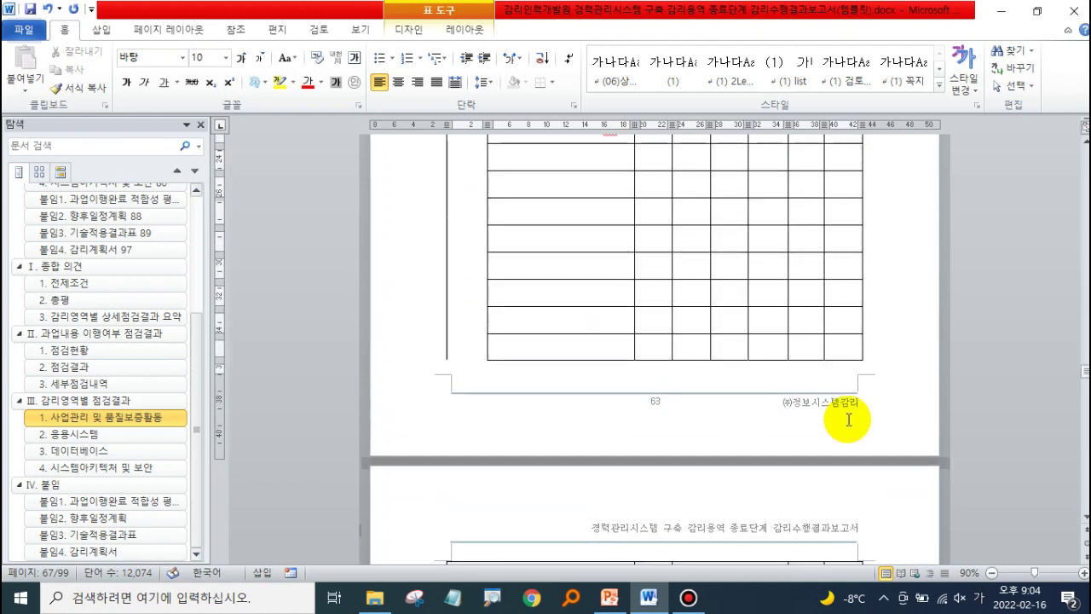
{"action": "scroll", "coordinate": [849, 419], "scroll_direction": "up", "scroll_amount": 3}
{"action": "scroll", "coordinate": [849, 420], "scroll_direction": "up", "scroll_amount": 2}
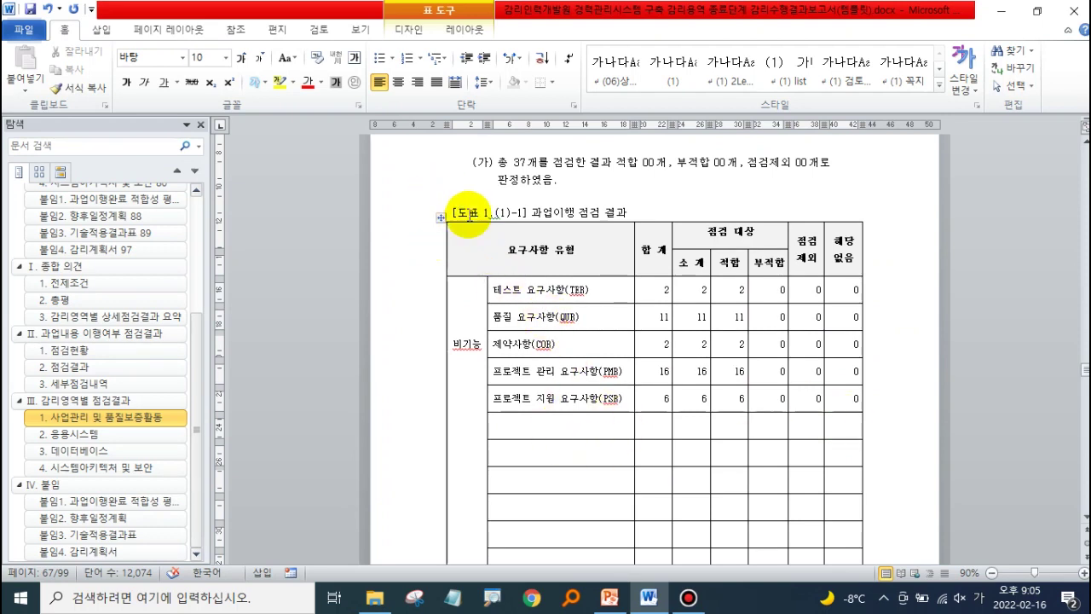
Change the table's specified row height from 1 cm to 0 so rows fit their text.
{"action": "right_click", "coordinate": [442, 220]}
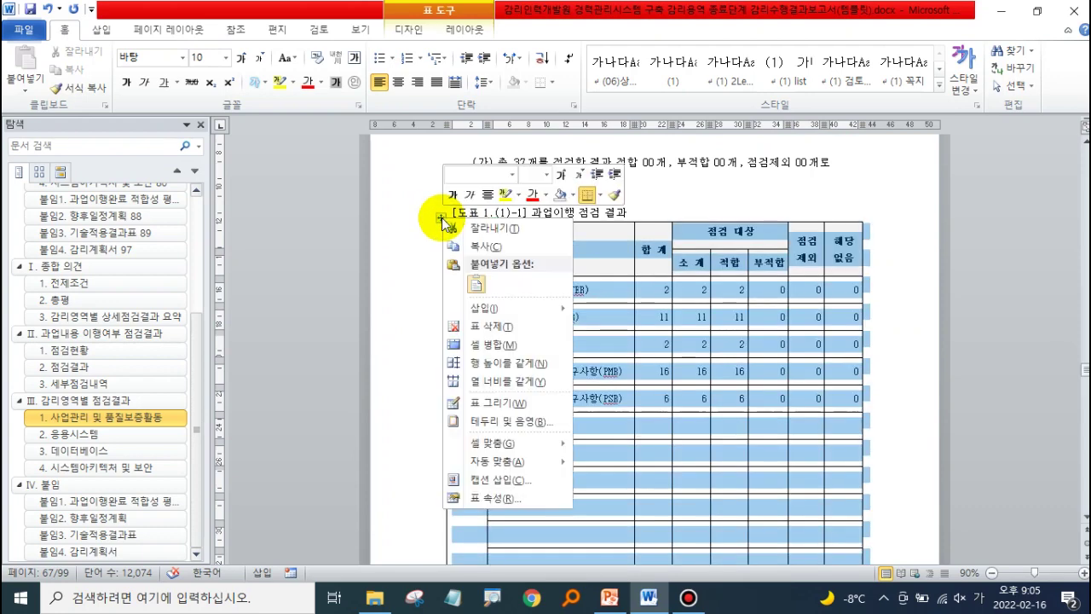
{"action": "left_click", "coordinate": [519, 499]}
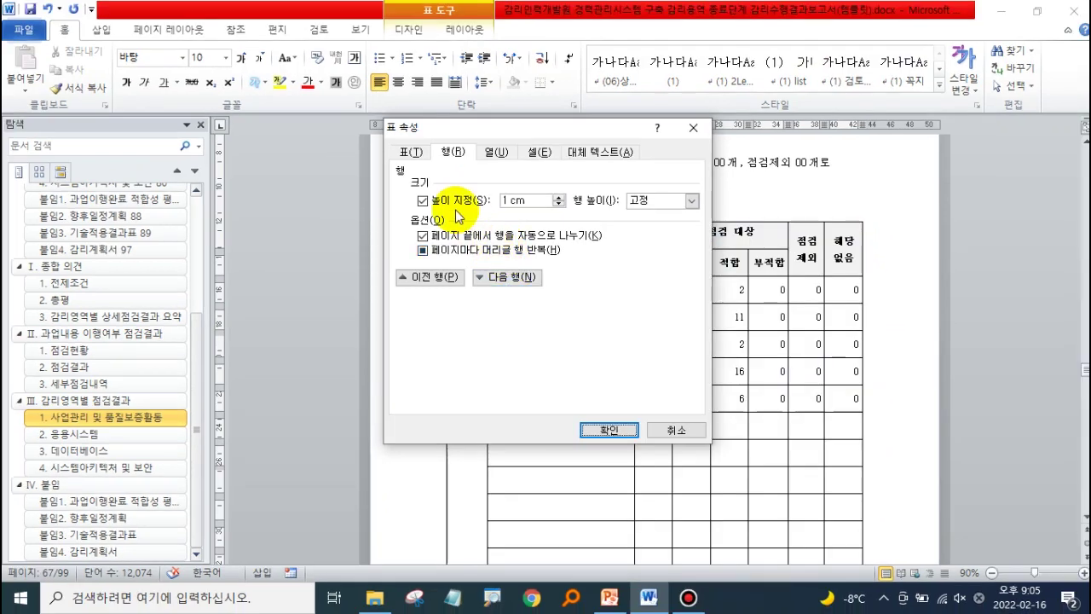
{"action": "left_click", "coordinate": [652, 201]}
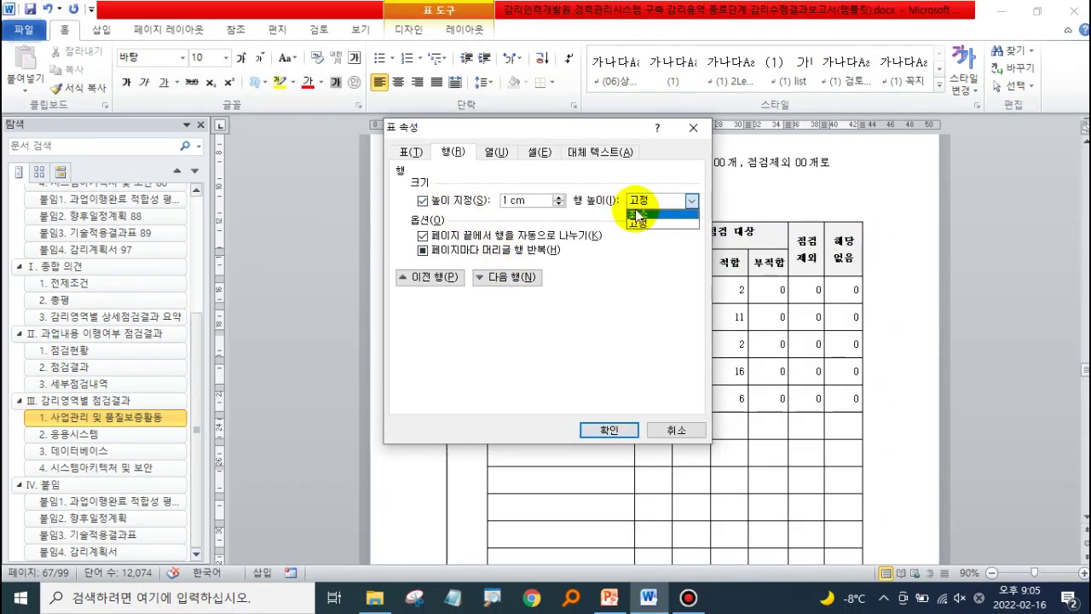
{"action": "left_click", "coordinate": [534, 200]}
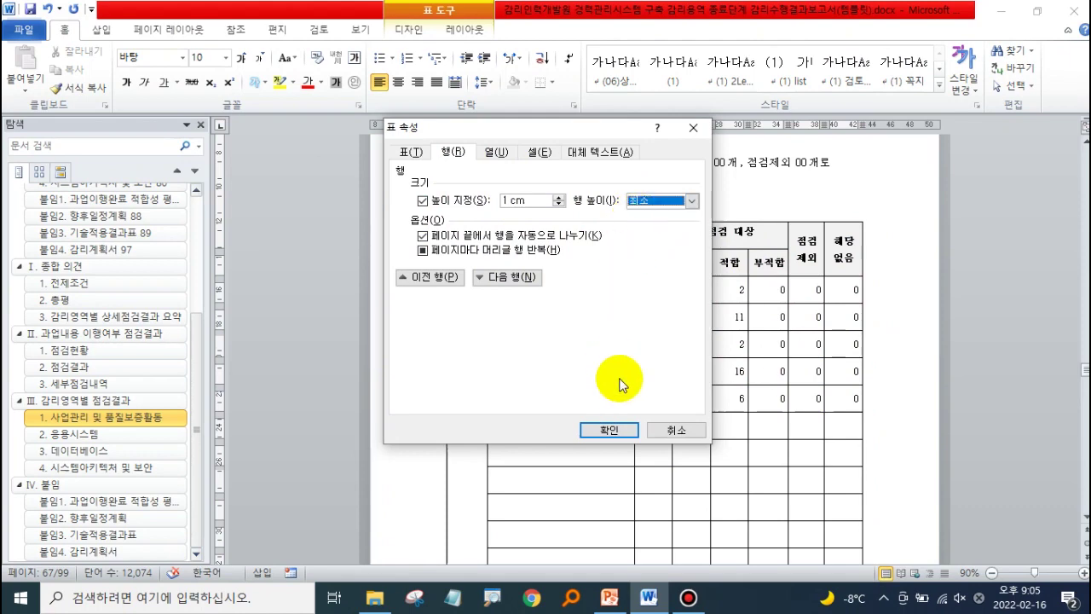
{"action": "left_click", "coordinate": [610, 429]}
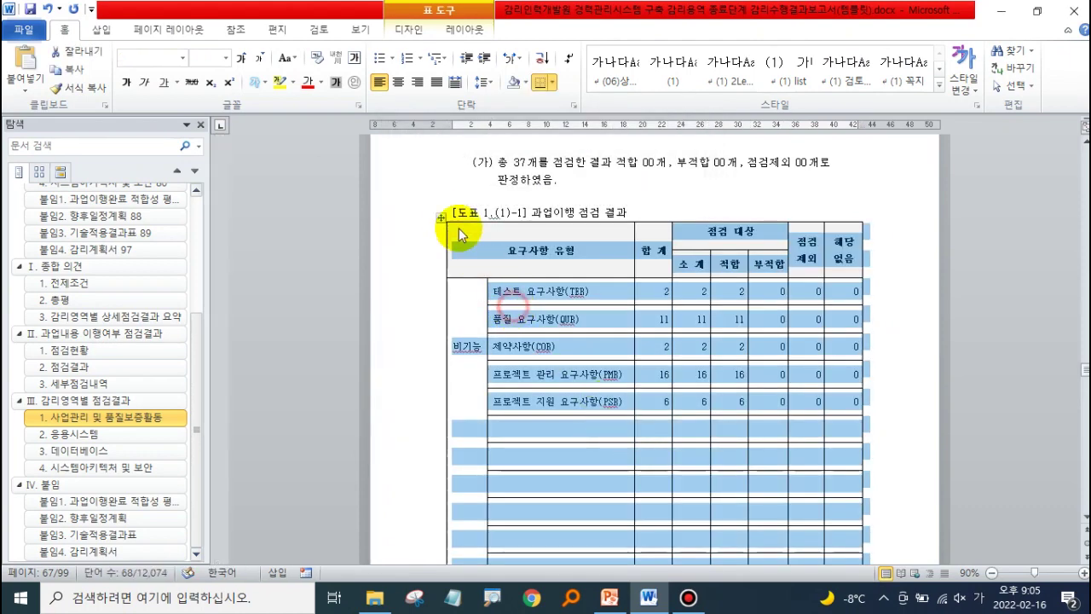
{"action": "right_click", "coordinate": [441, 218]}
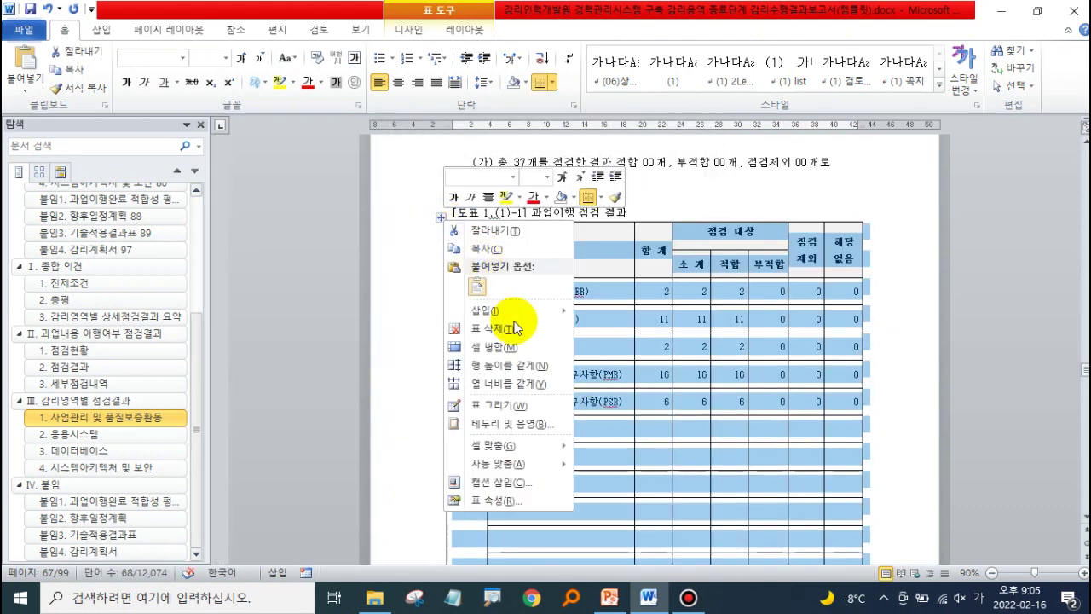
{"action": "left_click", "coordinate": [503, 500]}
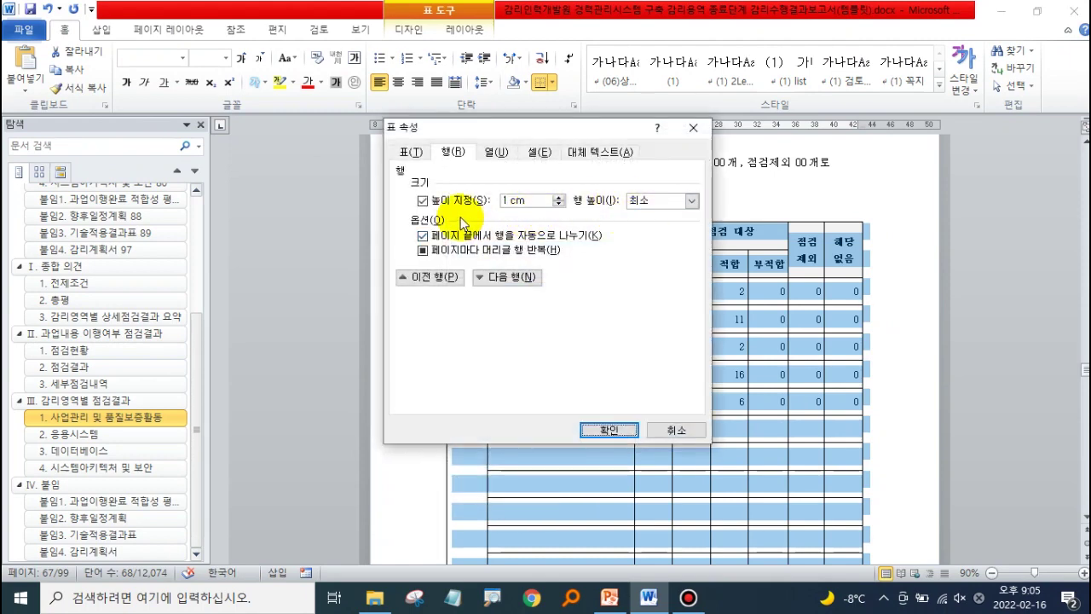
{"action": "left_click_drag", "start_coordinate": [535, 202], "coordinate": [460, 209]}
{"action": "type", "text": "0"}
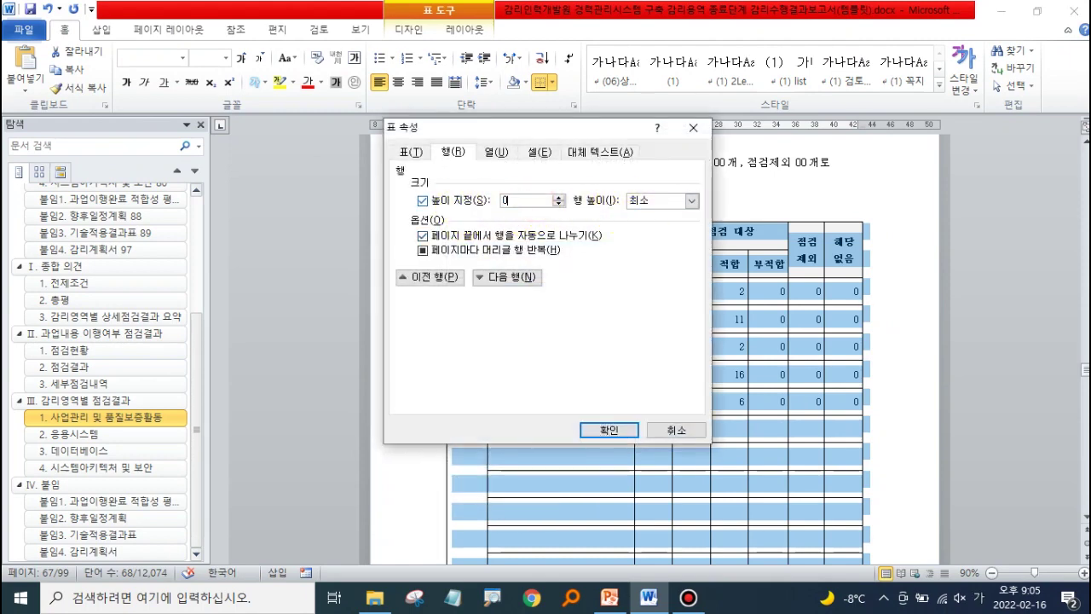
{"action": "left_click", "coordinate": [611, 431]}
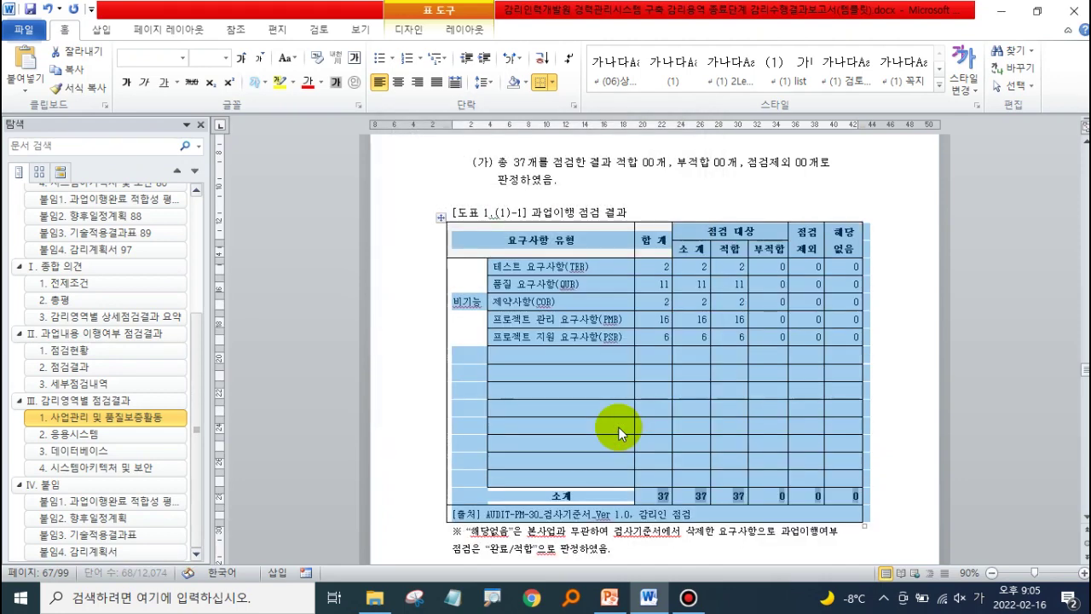
{"action": "left_click", "coordinate": [895, 390]}
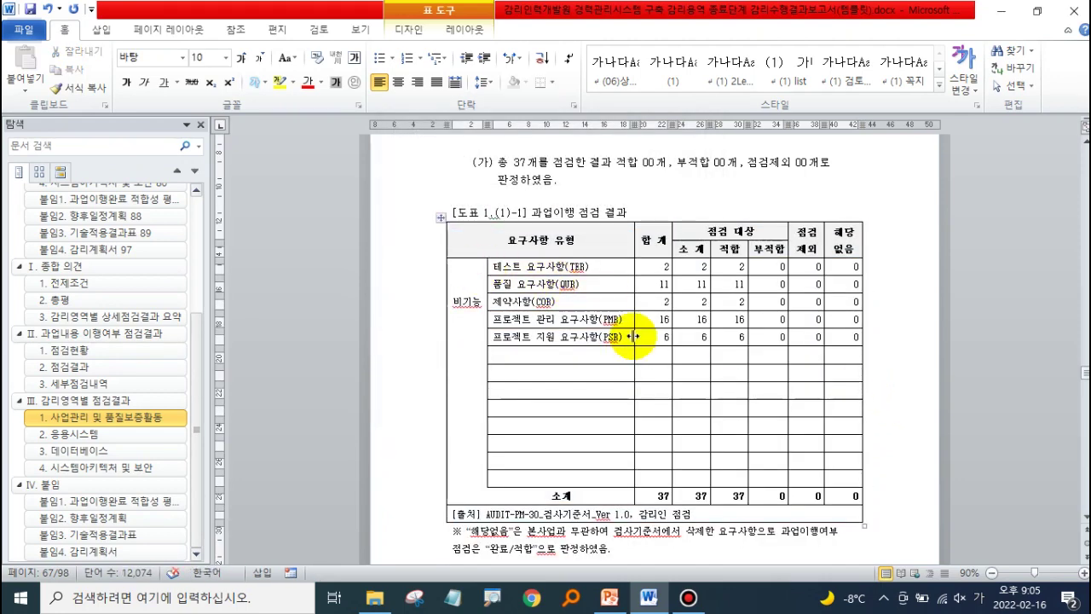
{"action": "left_click", "coordinate": [601, 265]}
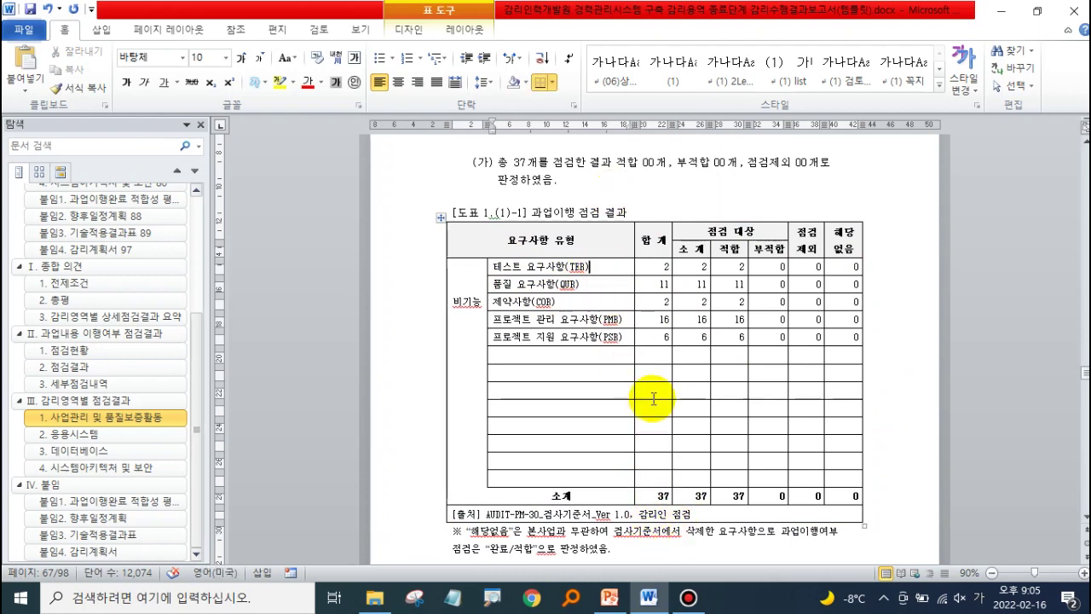
{"action": "scroll", "coordinate": [653, 398], "scroll_direction": "down", "scroll_amount": 5}
{"action": "scroll", "coordinate": [653, 398], "scroll_direction": "up", "scroll_amount": 4}
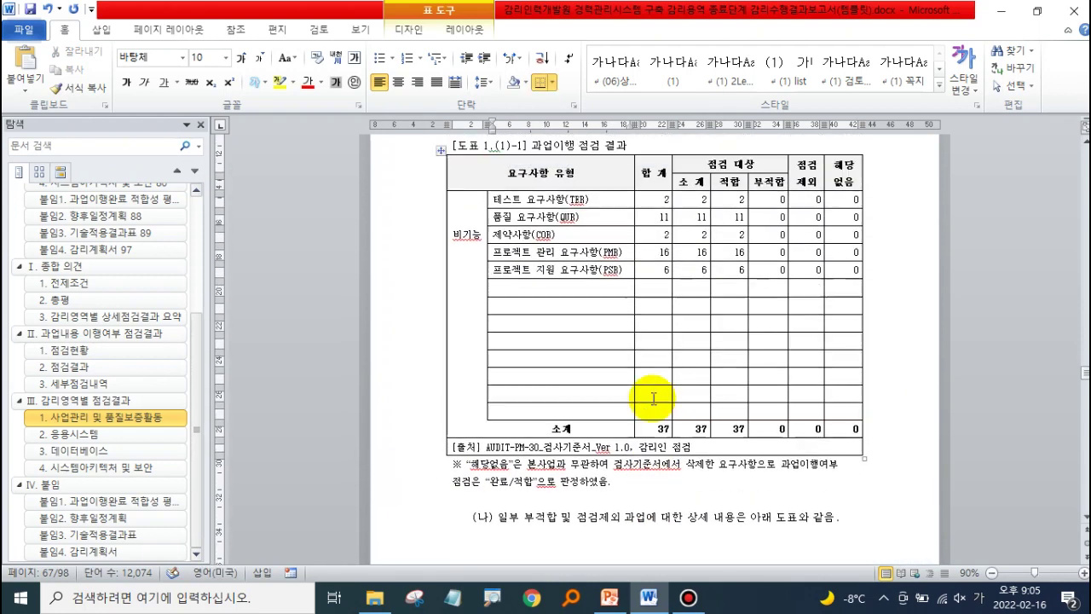
{"action": "scroll", "coordinate": [652, 398], "scroll_direction": "down", "scroll_amount": 4}
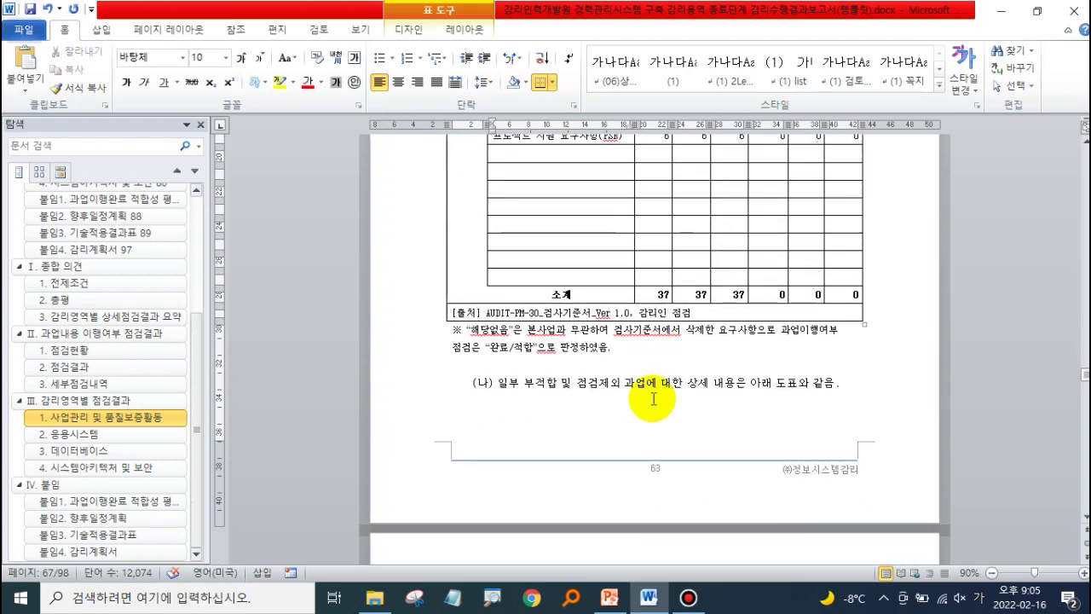
{"action": "scroll", "coordinate": [653, 398], "scroll_direction": "up", "scroll_amount": 3}
{"action": "scroll", "coordinate": [653, 398], "scroll_direction": "down", "scroll_amount": 1}
{"action": "scroll", "coordinate": [653, 399], "scroll_direction": "up", "scroll_amount": 4}
{"action": "scroll", "coordinate": [653, 398], "scroll_direction": "down", "scroll_amount": 2}
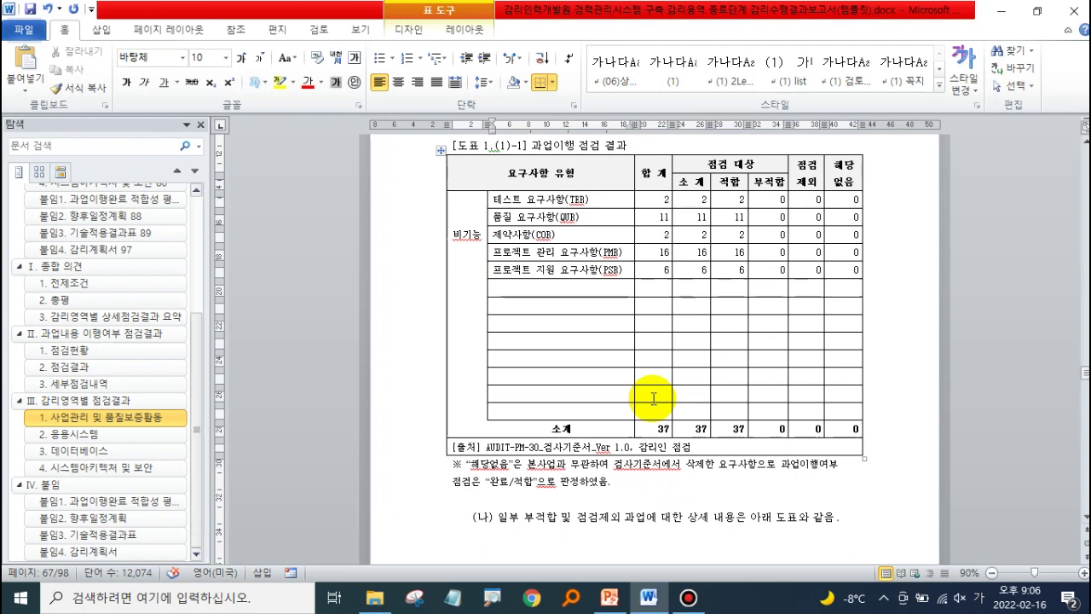
{"action": "scroll", "coordinate": [653, 398], "scroll_direction": "down", "scroll_amount": 1}
{"action": "scroll", "coordinate": [653, 398], "scroll_direction": "up", "scroll_amount": 1}
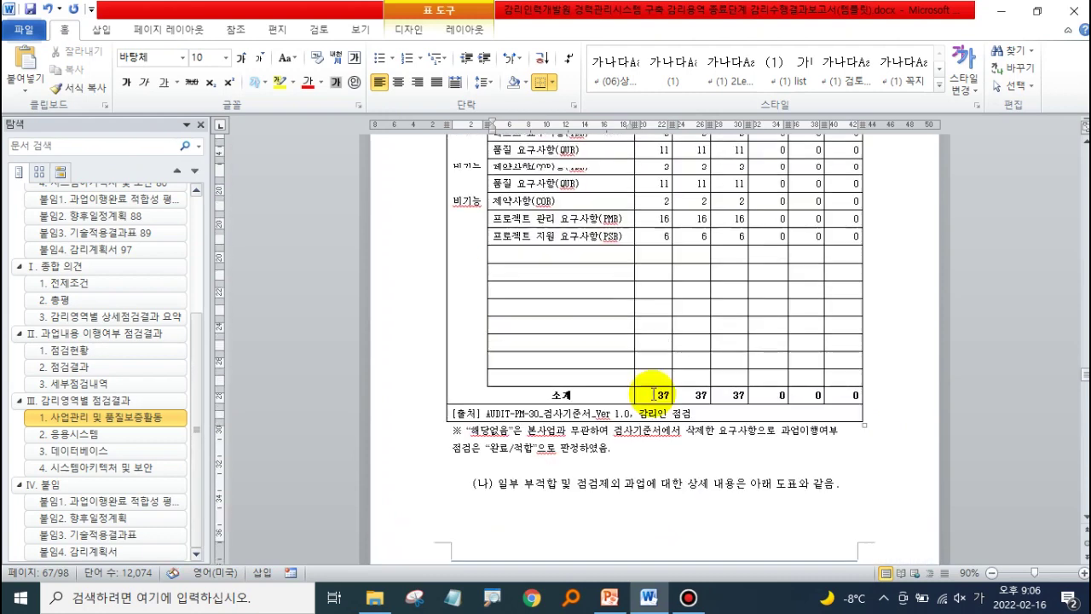
{"action": "scroll", "coordinate": [653, 396], "scroll_direction": "up", "scroll_amount": 1}
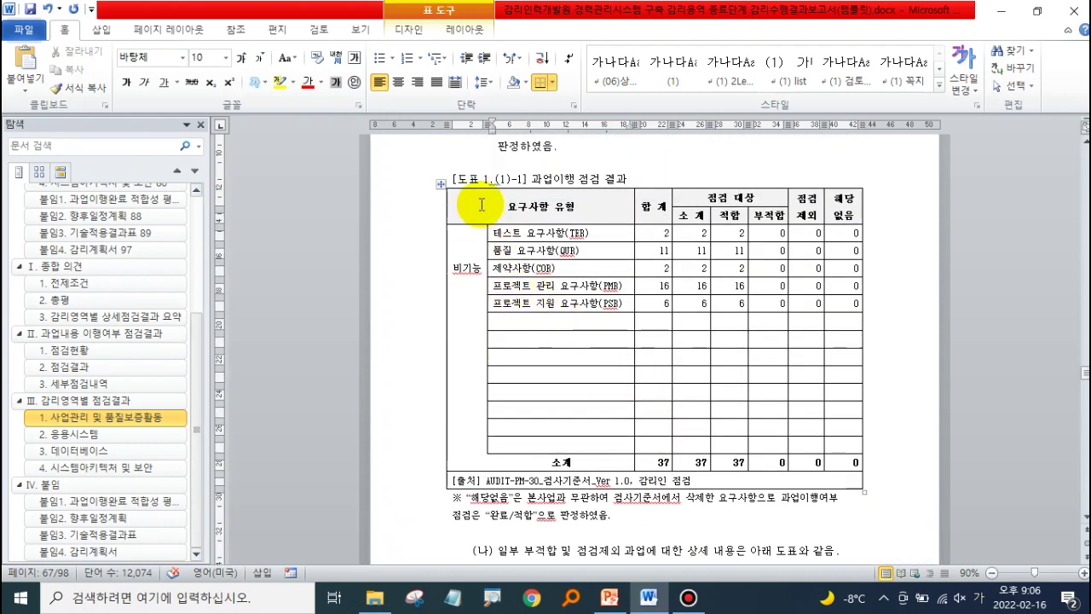
Apply at-least 12 pt line spacing to the whole table.
{"action": "left_click", "coordinate": [441, 185]}
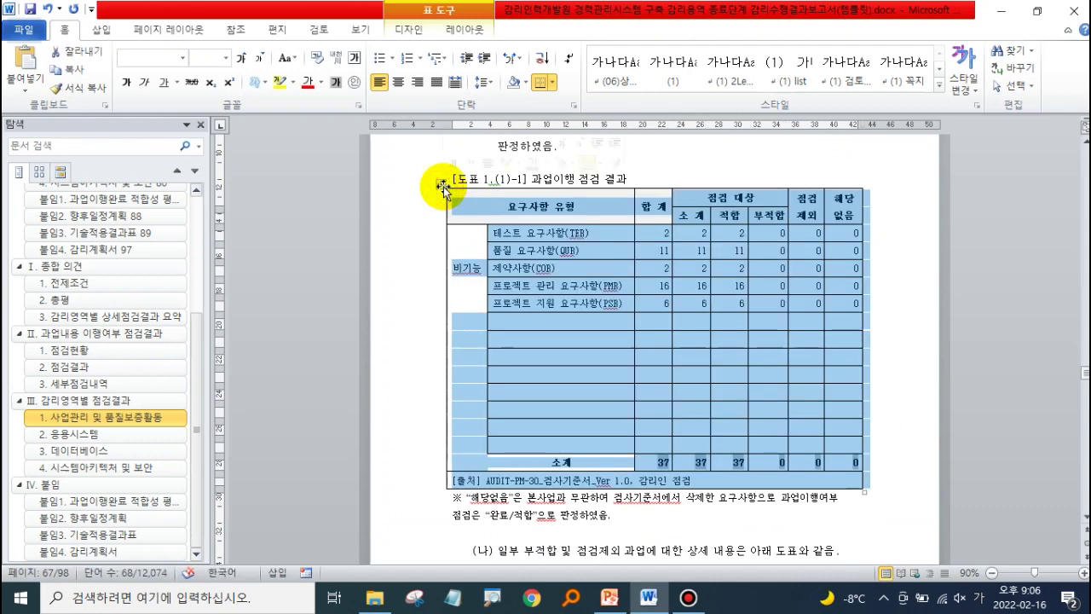
{"action": "left_click", "coordinate": [494, 89]}
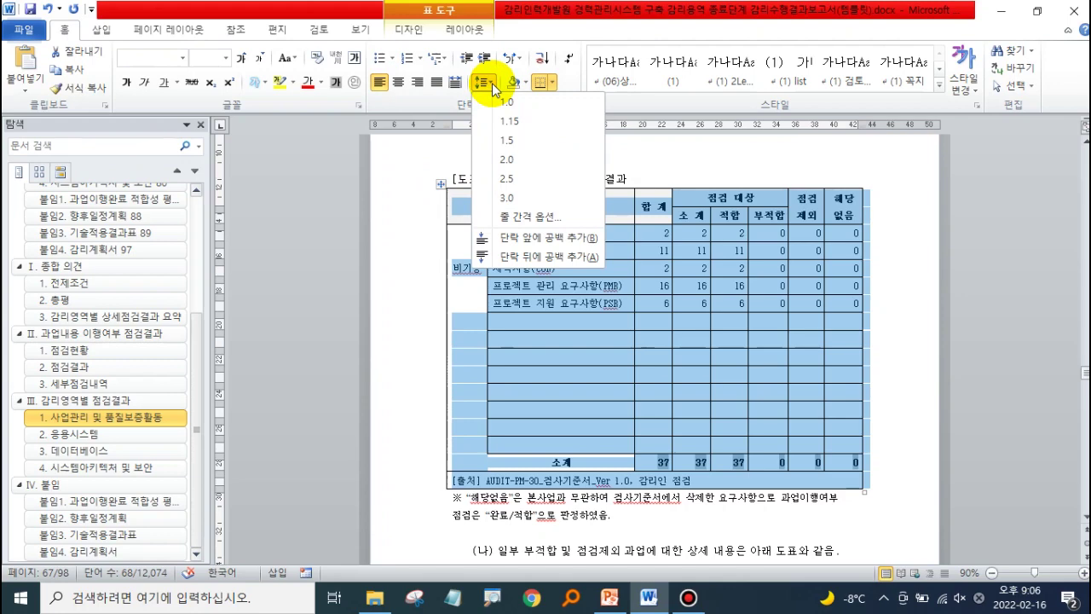
{"action": "left_click", "coordinate": [396, 192]}
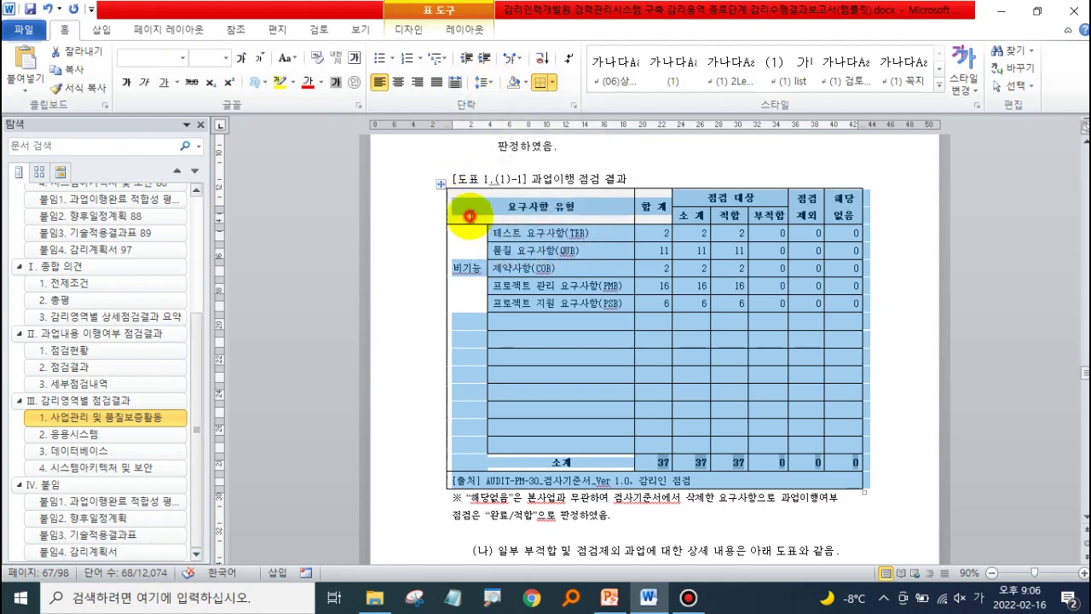
{"action": "left_click", "coordinate": [457, 194]}
{"action": "left_click", "coordinate": [441, 184]}
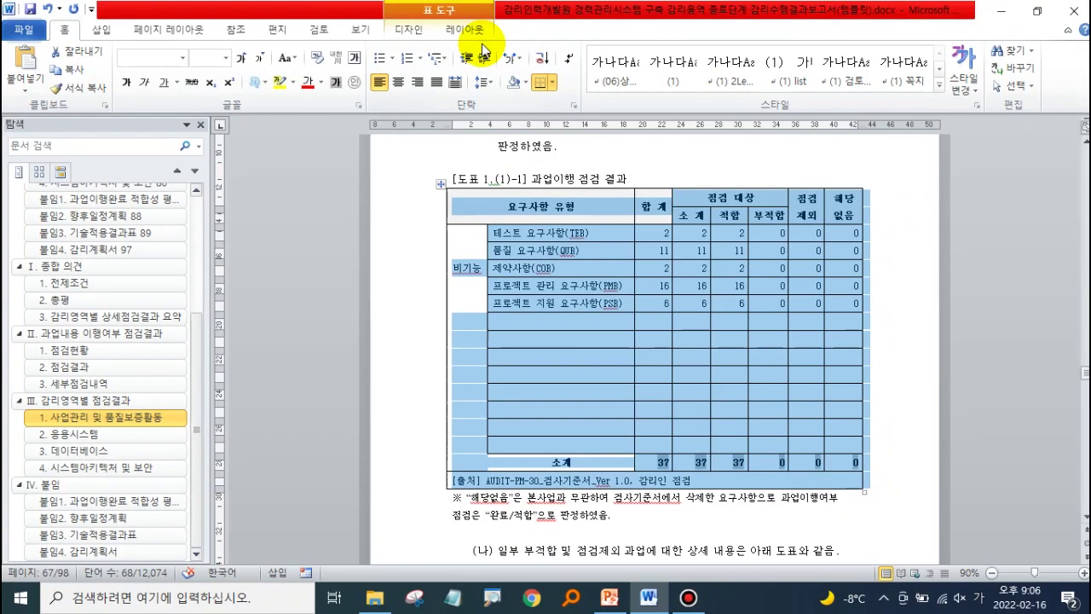
{"action": "left_click", "coordinate": [490, 88]}
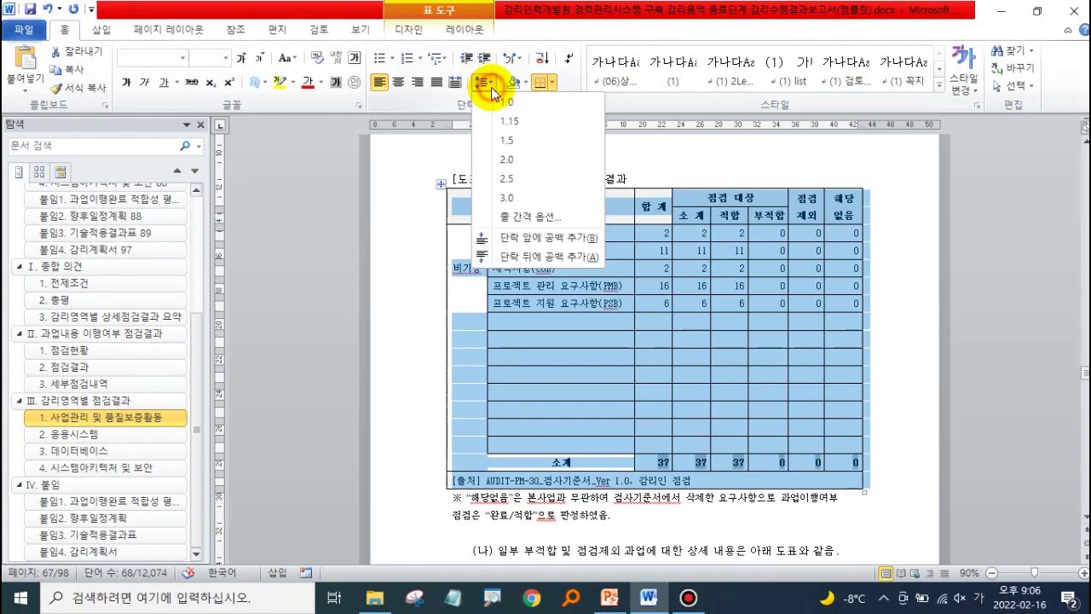
{"action": "left_click", "coordinate": [528, 216]}
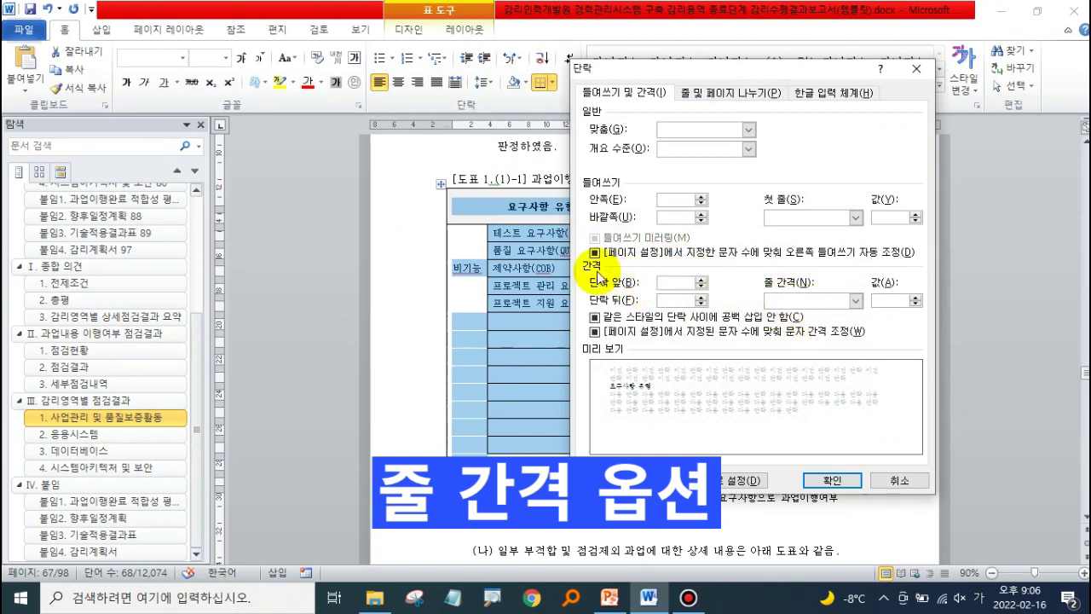
{"action": "left_click", "coordinate": [817, 301]}
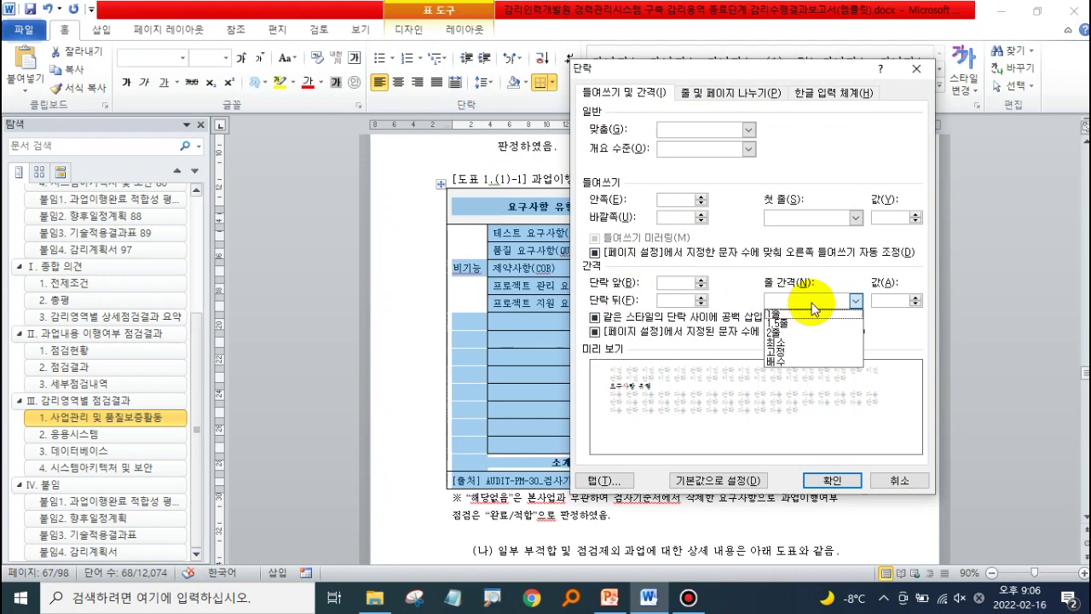
{"action": "left_click", "coordinate": [792, 343]}
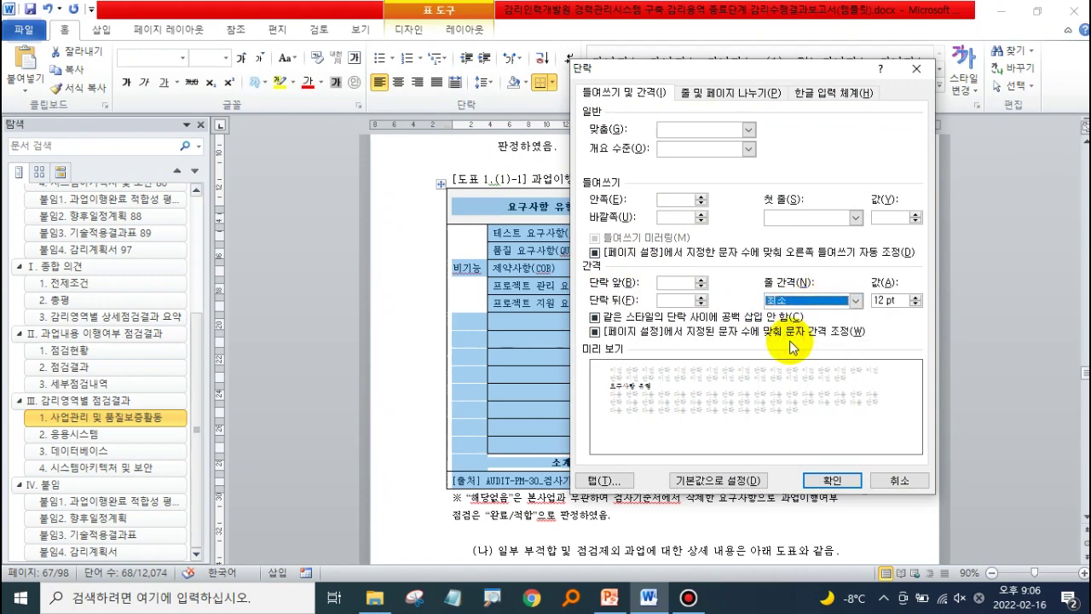
{"action": "left_click", "coordinate": [839, 478]}
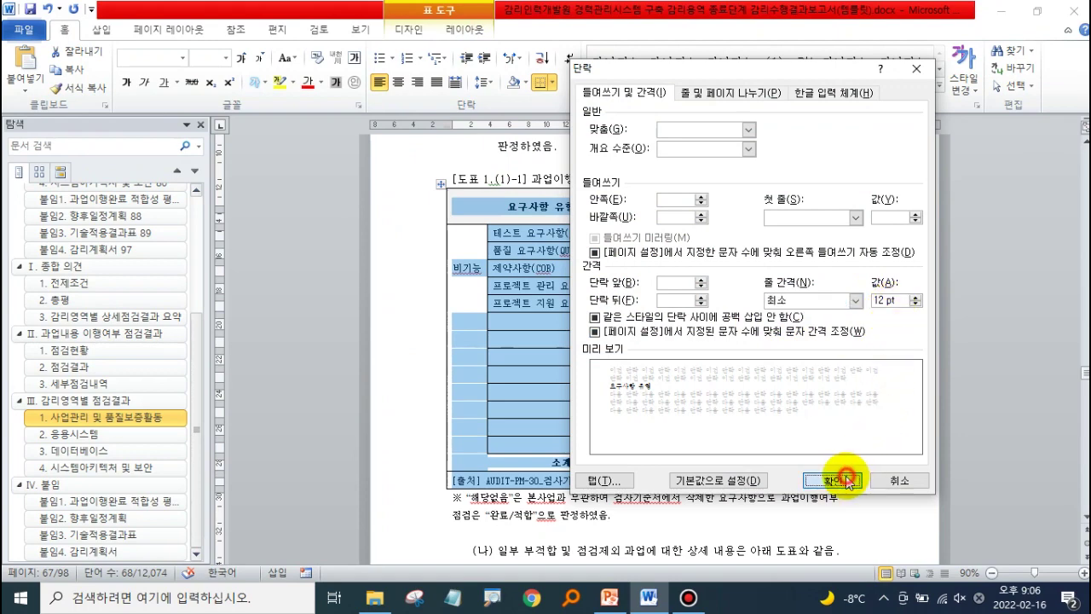
Change the table's line spacing to exactly 15 pt.
{"action": "right_click", "coordinate": [441, 188]}
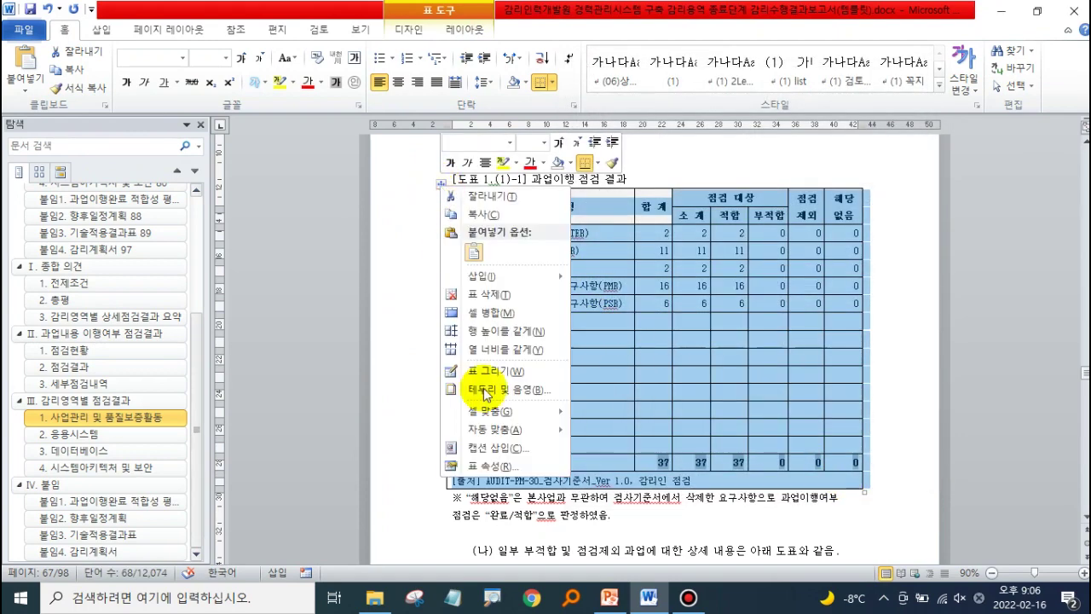
{"action": "left_click", "coordinate": [503, 459]}
{"action": "left_click", "coordinate": [673, 430]}
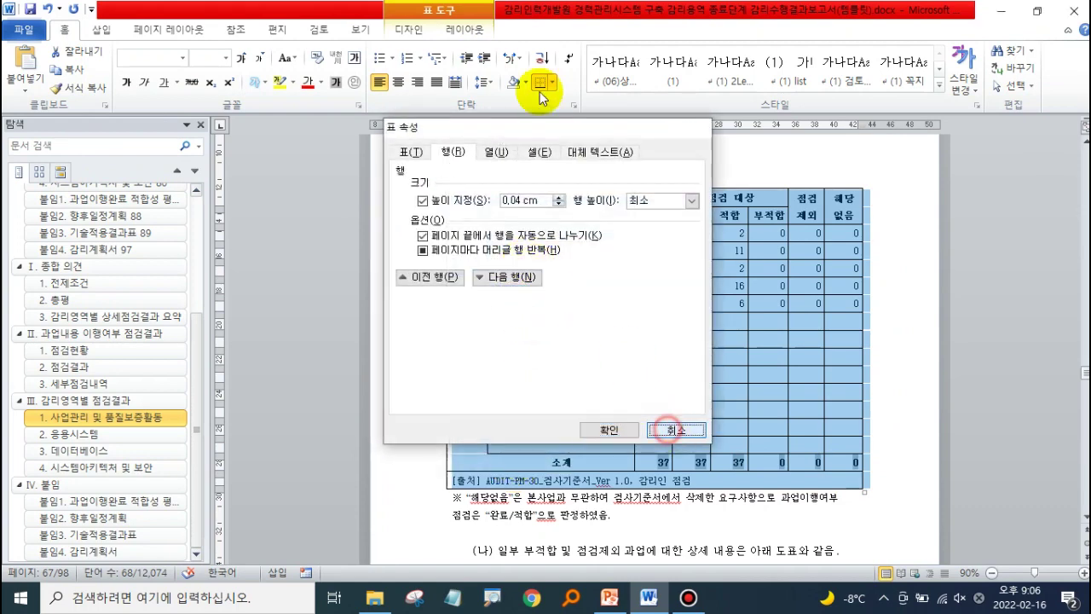
{"action": "left_click", "coordinate": [495, 82]}
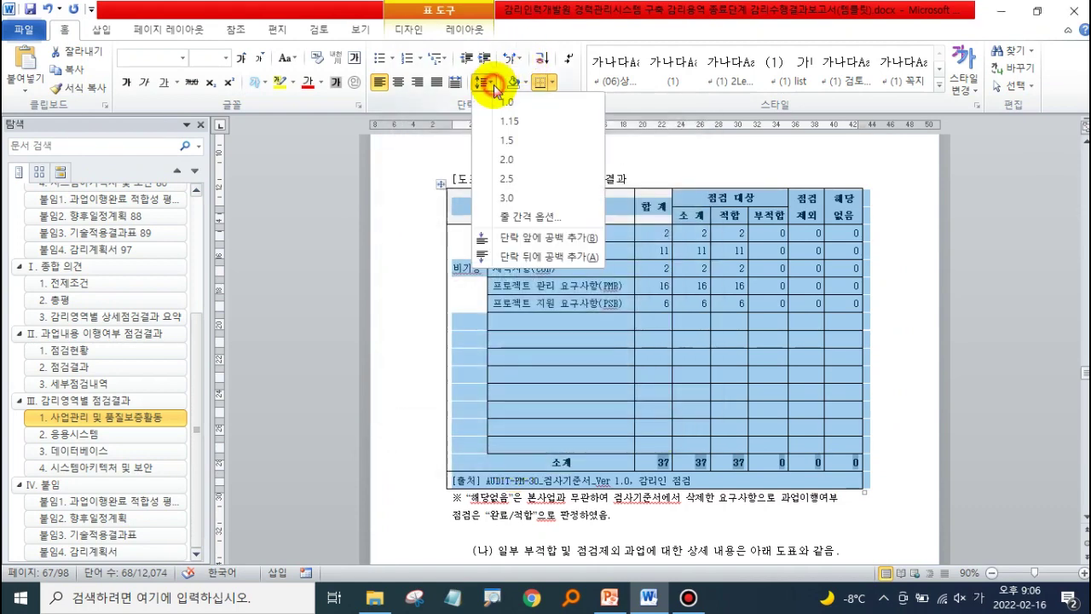
{"action": "left_click", "coordinate": [542, 218]}
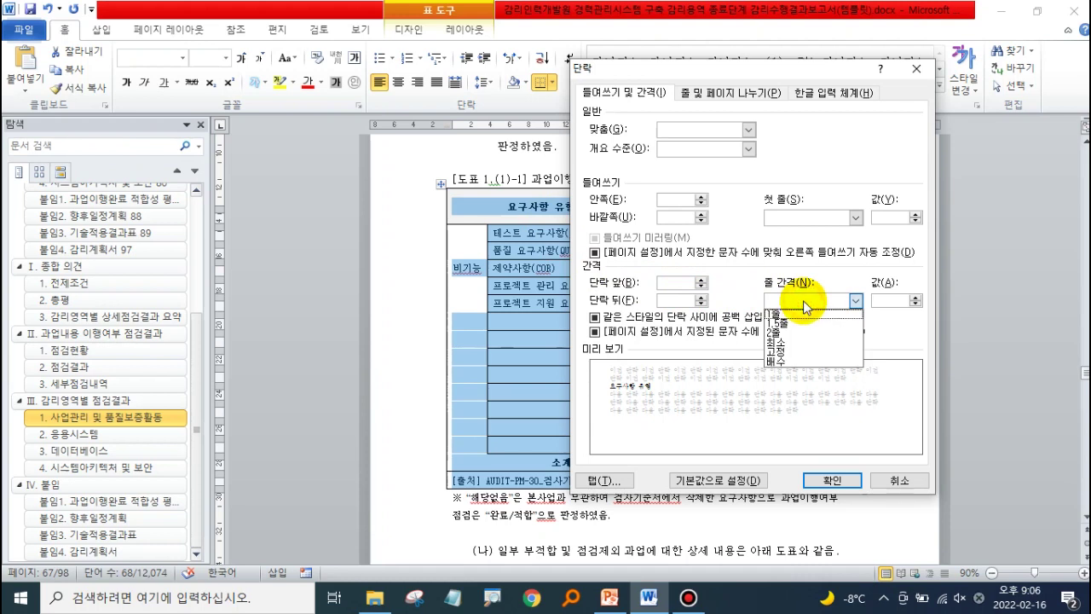
{"action": "left_click", "coordinate": [799, 351]}
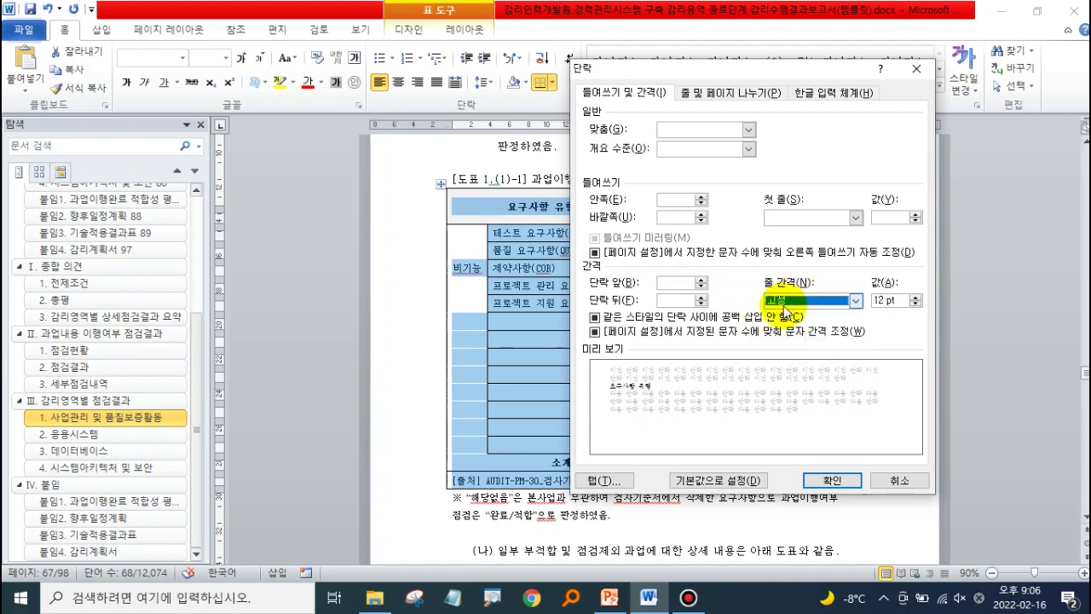
{"action": "left_click", "coordinate": [916, 296]}
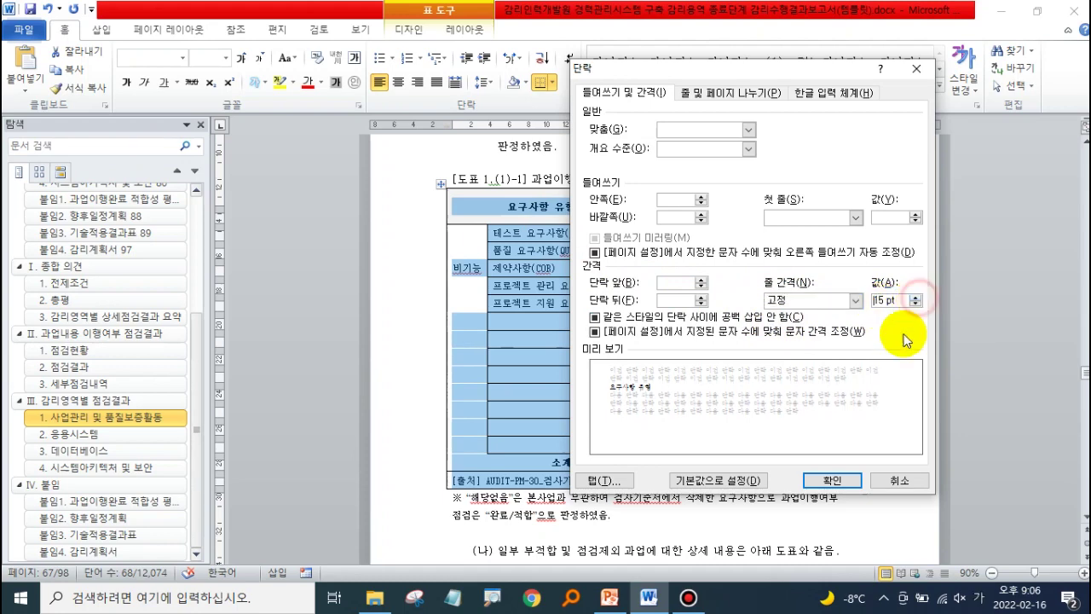
{"action": "left_click", "coordinate": [833, 480]}
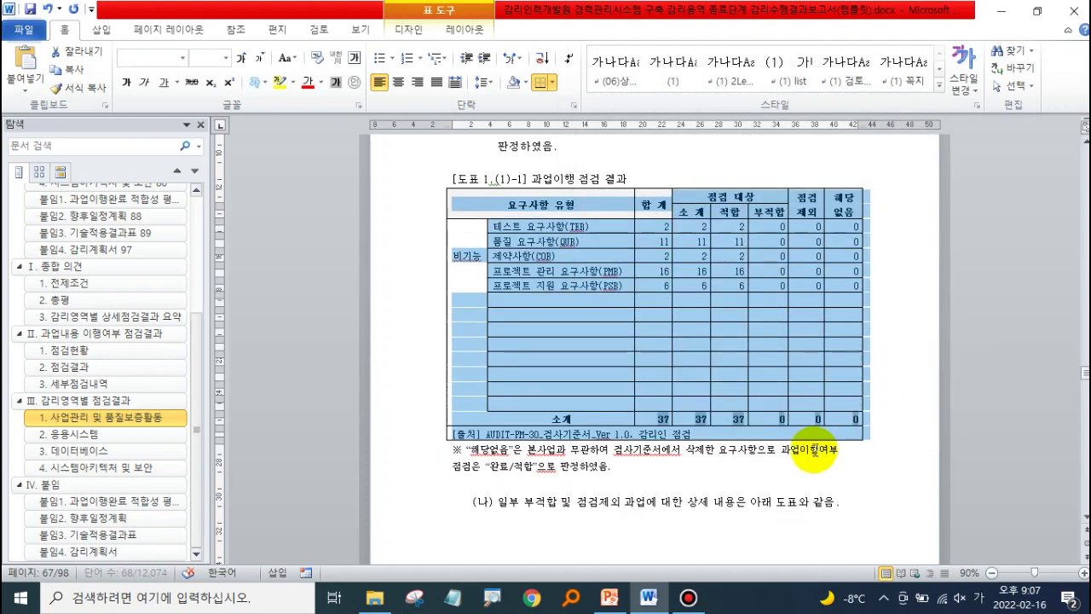
Switch the table's line spacing to Exactly, raise the At value three steps, and check the result.
{"action": "left_click", "coordinate": [486, 83]}
{"action": "left_click", "coordinate": [503, 214]}
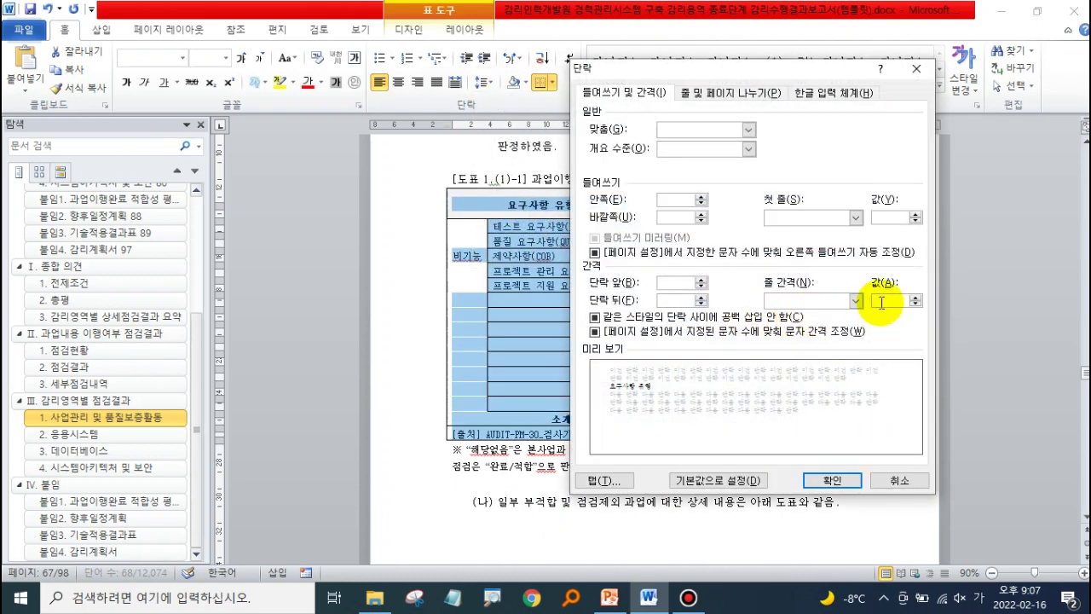
{"action": "left_click", "coordinate": [854, 300]}
{"action": "left_click", "coordinate": [789, 348]}
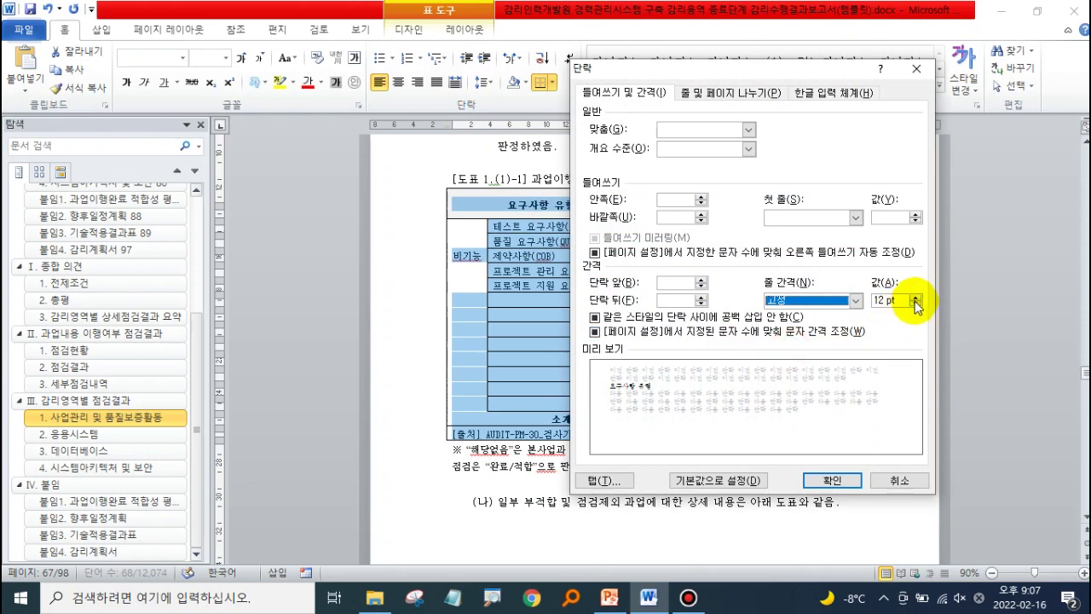
{"action": "left_click", "coordinate": [916, 296]}
{"action": "left_click", "coordinate": [917, 296]}
{"action": "left_click", "coordinate": [916, 296]}
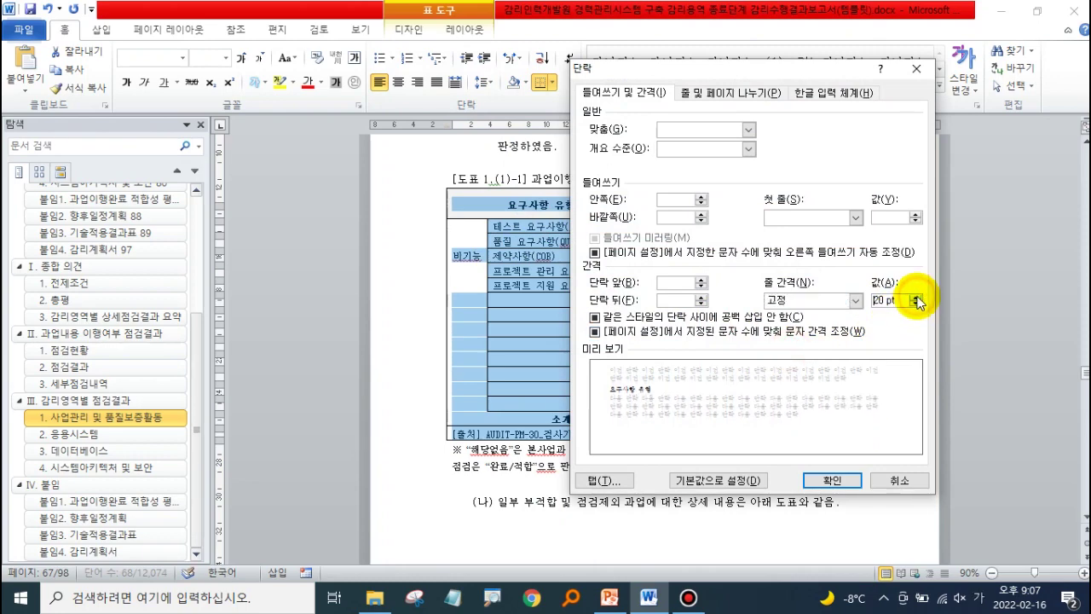
{"action": "left_click", "coordinate": [840, 480]}
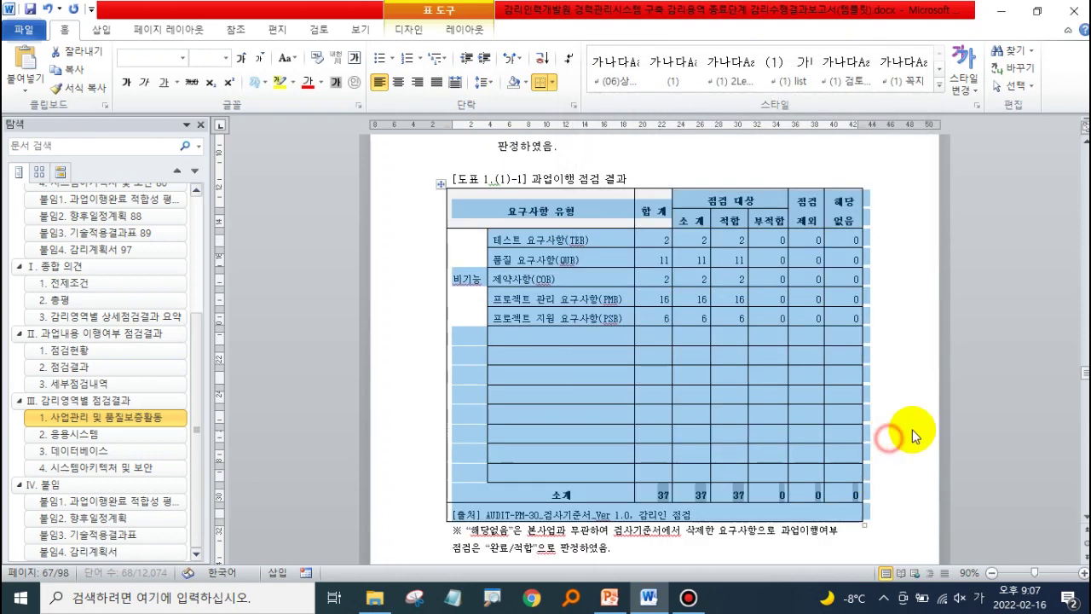
{"action": "scroll", "coordinate": [913, 424], "scroll_direction": "down", "scroll_amount": 3}
{"action": "left_click", "coordinate": [911, 424]}
{"action": "scroll", "coordinate": [910, 424], "scroll_direction": "up", "scroll_amount": 3}
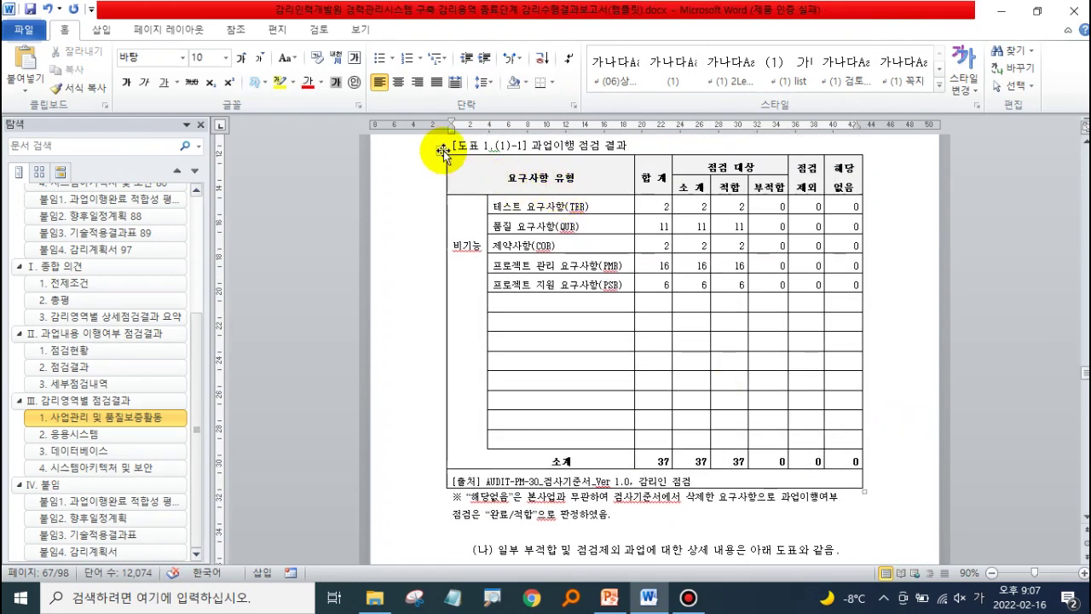
Reselect the whole table and set its exact line spacing At value to 16.
{"action": "left_click", "coordinate": [441, 150]}
{"action": "left_click", "coordinate": [482, 81]}
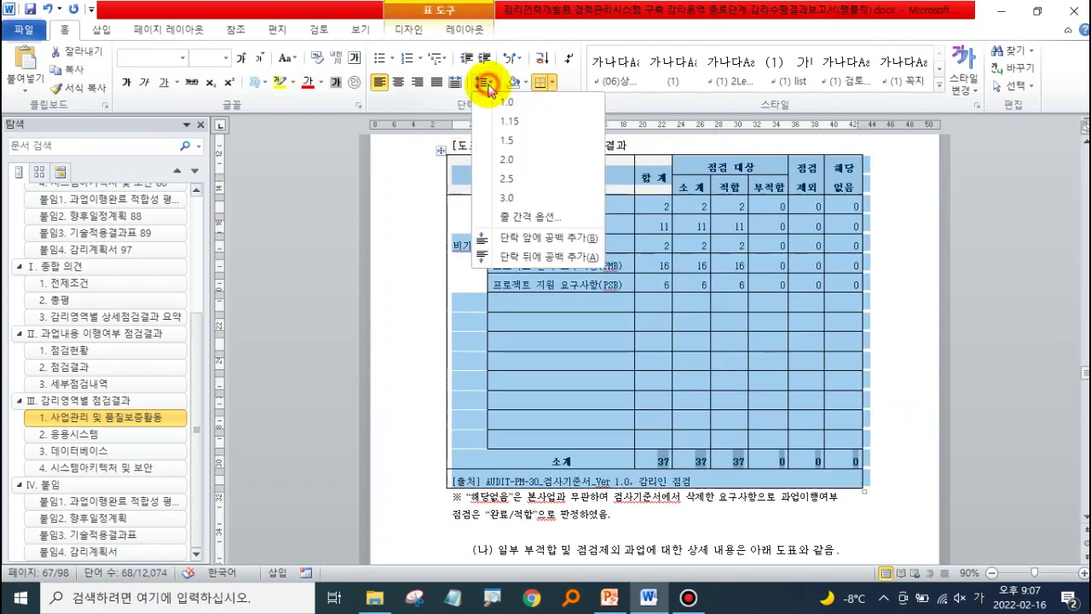
{"action": "left_click", "coordinate": [542, 220]}
{"action": "left_click", "coordinate": [855, 302]}
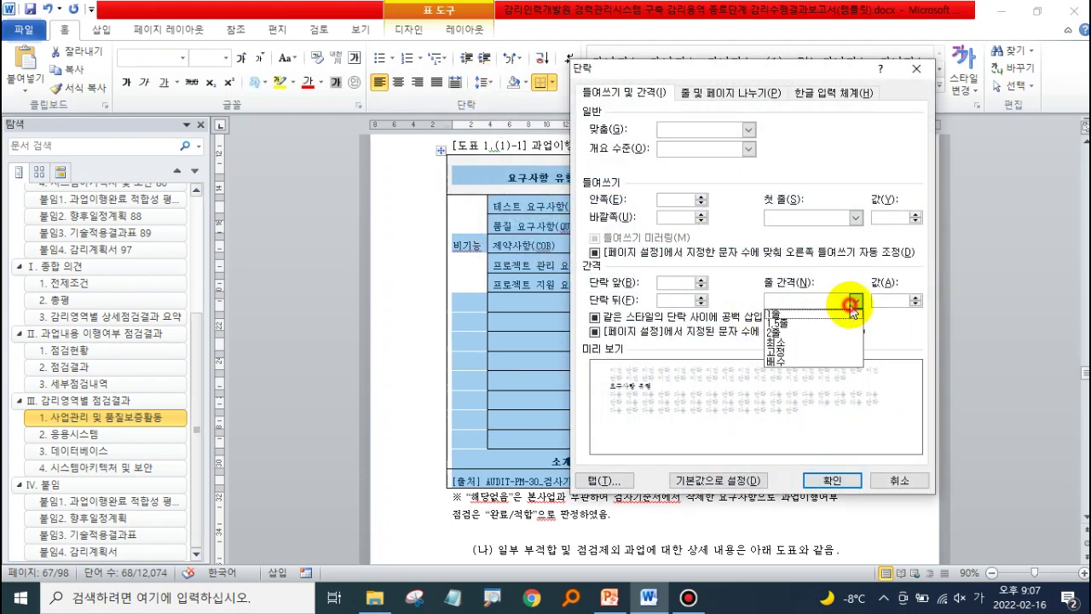
{"action": "left_click", "coordinate": [808, 351]}
{"action": "left_click", "coordinate": [901, 300]}
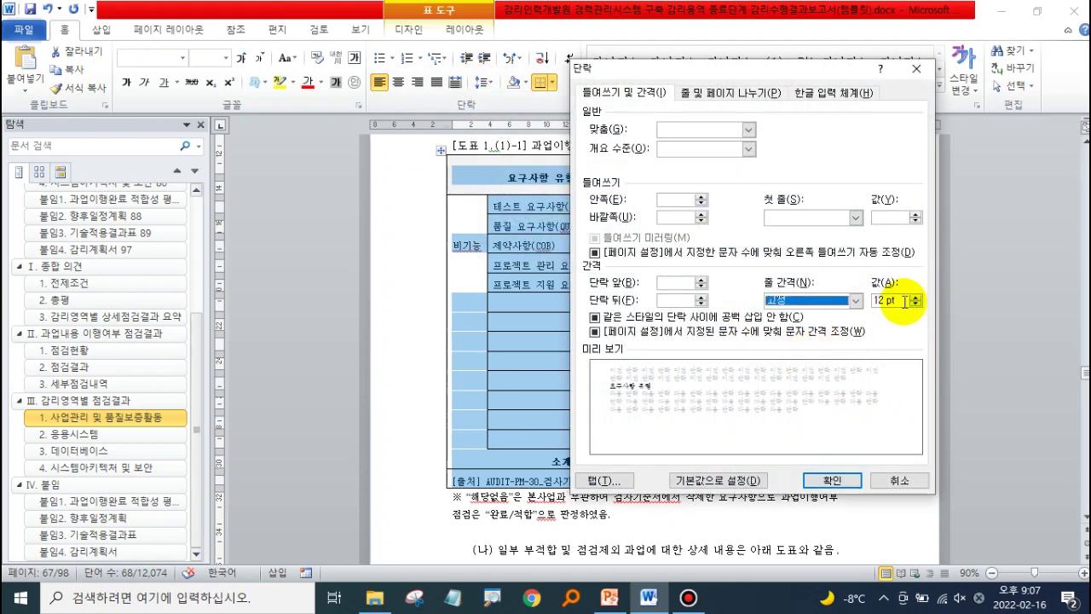
{"action": "type", "text": "16"}
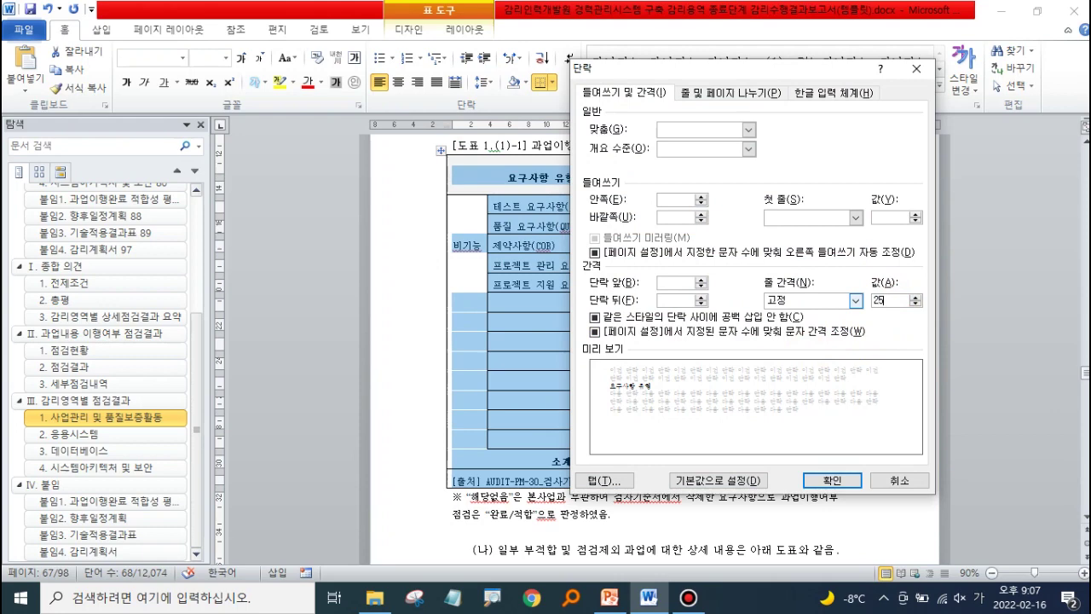
{"action": "key", "text": "Return"}
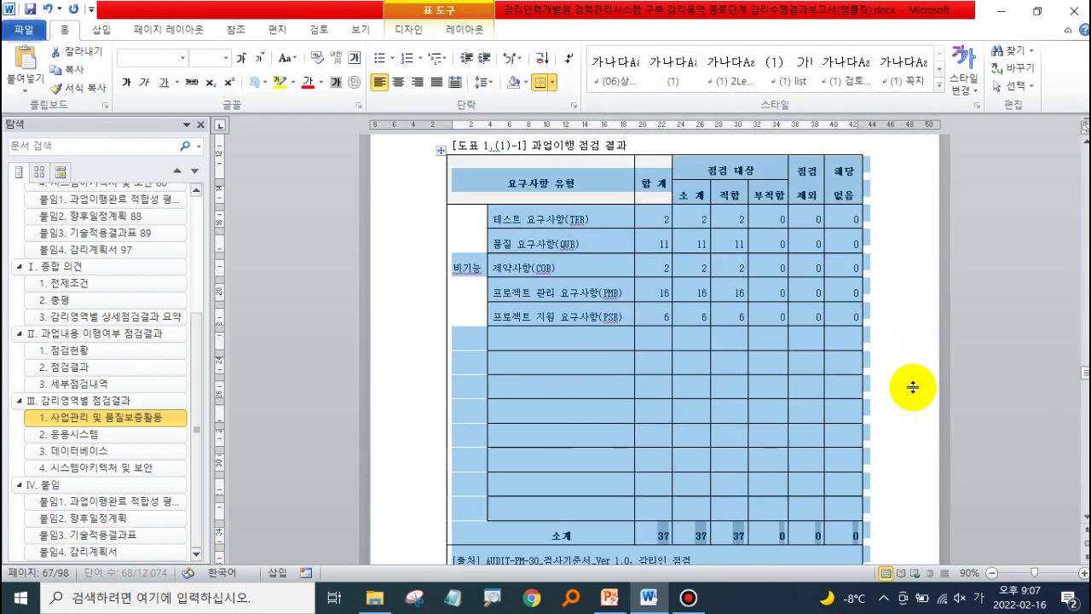
Deselect the table and scroll through the page to review the table, caption and ※ note.
{"action": "left_click", "coordinate": [912, 386]}
{"action": "scroll", "coordinate": [903, 389], "scroll_direction": "down", "scroll_amount": 3}
{"action": "scroll", "coordinate": [904, 390], "scroll_direction": "down", "scroll_amount": 3}
{"action": "scroll", "coordinate": [904, 392], "scroll_direction": "up", "scroll_amount": 2}
{"action": "scroll", "coordinate": [902, 395], "scroll_direction": "up", "scroll_amount": 3}
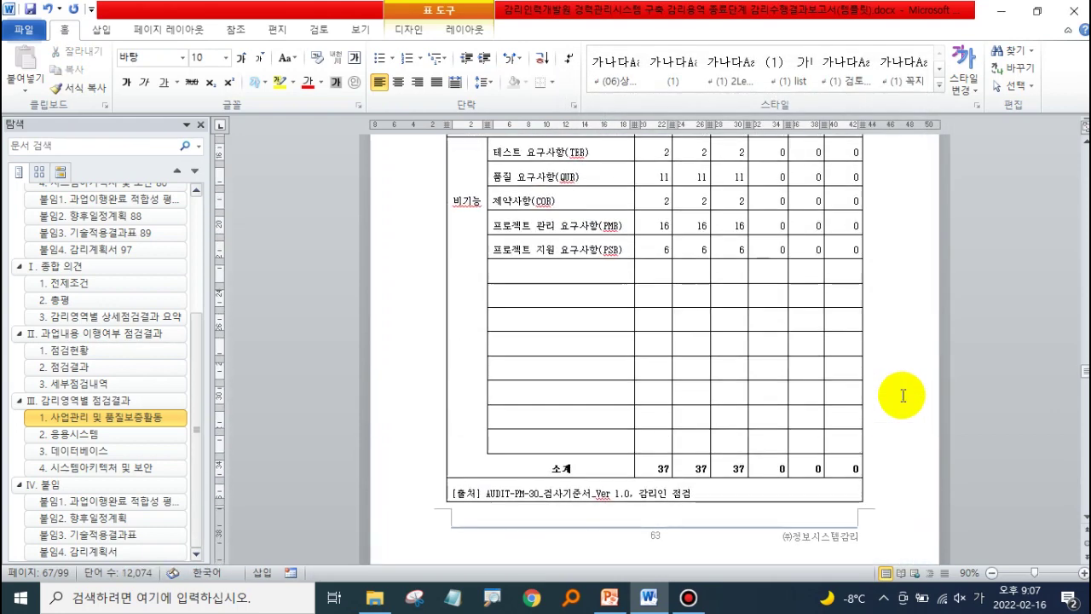
{"action": "scroll", "coordinate": [901, 395], "scroll_direction": "up", "scroll_amount": 3}
{"action": "scroll", "coordinate": [901, 395], "scroll_direction": "up", "scroll_amount": 1}
{"action": "scroll", "coordinate": [902, 396], "scroll_direction": "down", "scroll_amount": 3}
{"action": "scroll", "coordinate": [902, 395], "scroll_direction": "up", "scroll_amount": 1}
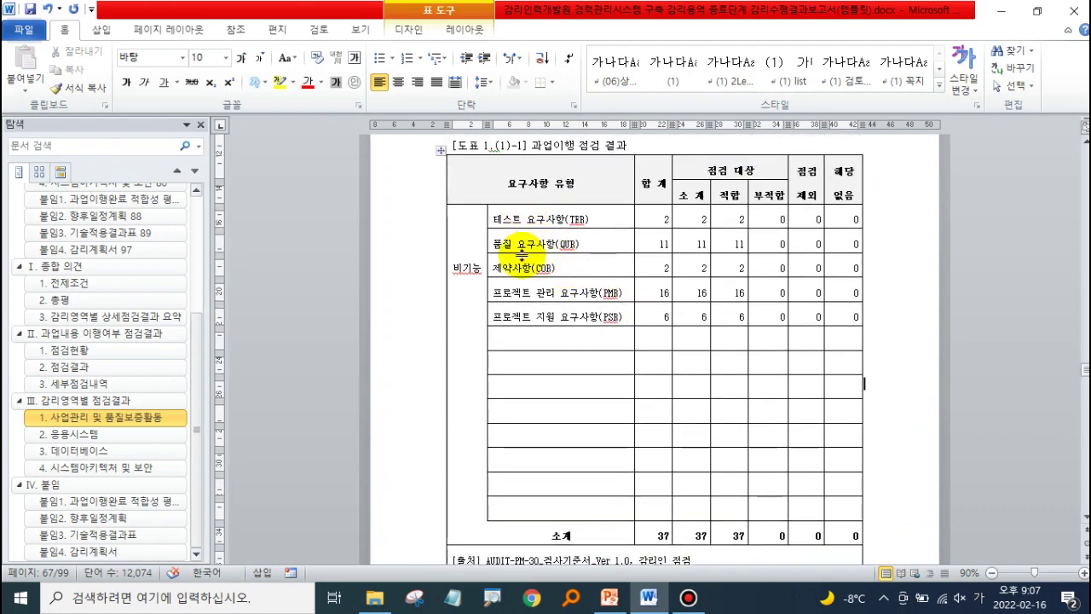
{"action": "scroll", "coordinate": [580, 456], "scroll_direction": "down", "scroll_amount": 1}
{"action": "scroll", "coordinate": [646, 535], "scroll_direction": "down", "scroll_amount": 1}
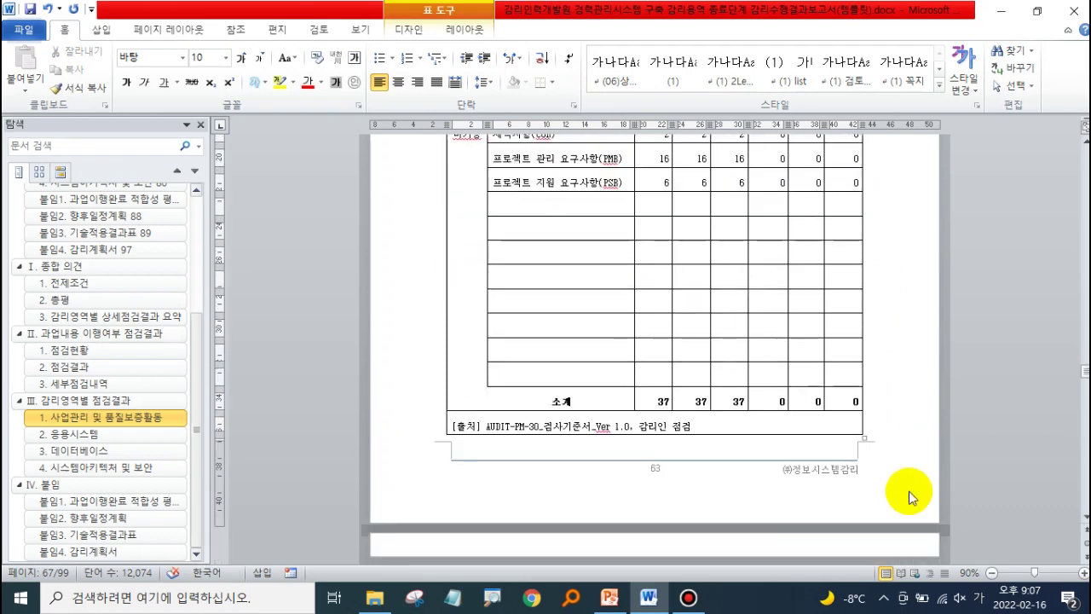
{"action": "scroll", "coordinate": [672, 479], "scroll_direction": "down", "scroll_amount": 1}
{"action": "scroll", "coordinate": [659, 478], "scroll_direction": "up", "scroll_amount": 2}
{"action": "scroll", "coordinate": [659, 478], "scroll_direction": "up", "scroll_amount": 3}
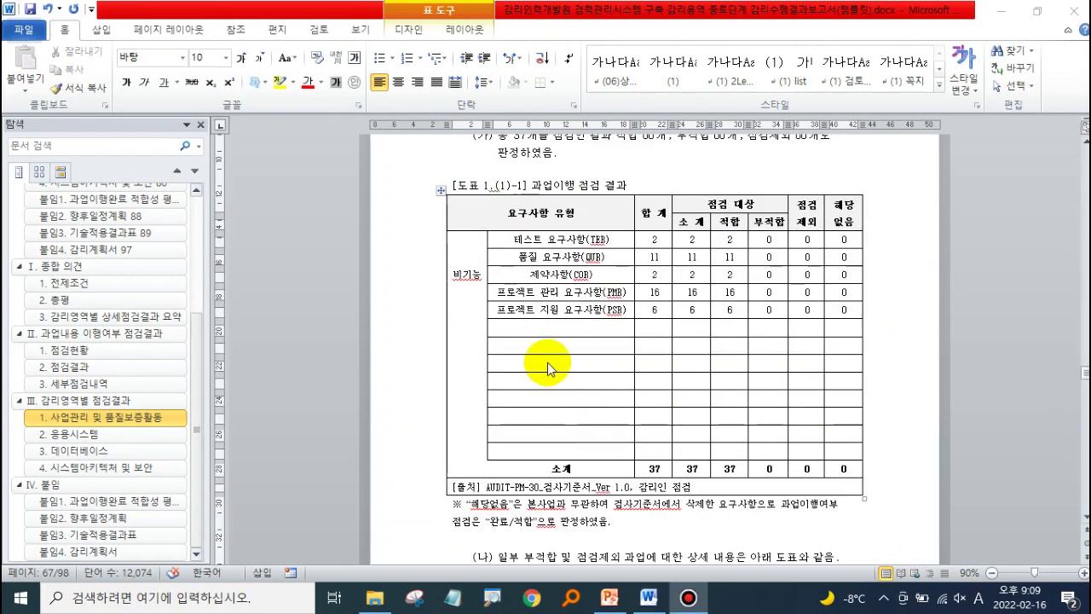
{"action": "scroll", "coordinate": [547, 362], "scroll_direction": "up", "scroll_amount": 1}
{"action": "scroll", "coordinate": [547, 362], "scroll_direction": "down", "scroll_amount": 1}
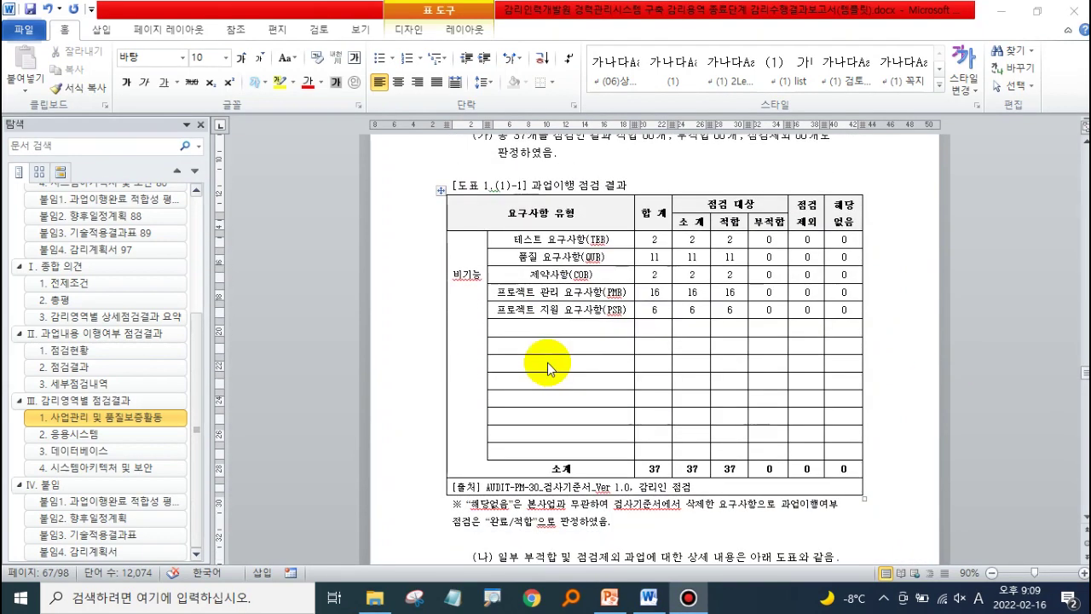
Select the whole table, view the Paragraph line-spacing types, and cancel without changes.
{"action": "left_click", "coordinate": [442, 189]}
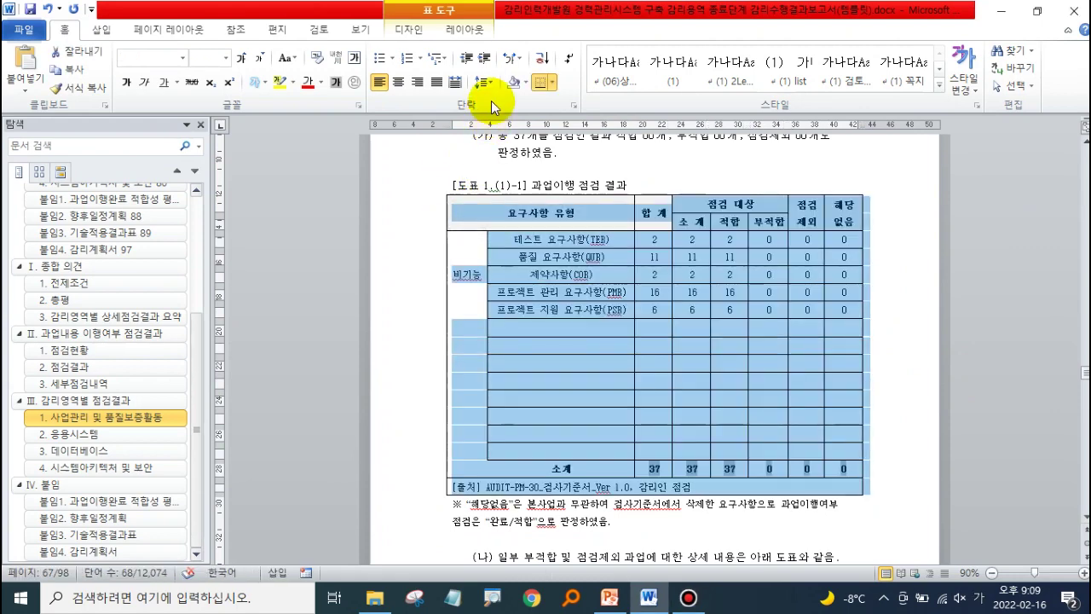
{"action": "left_click", "coordinate": [492, 85]}
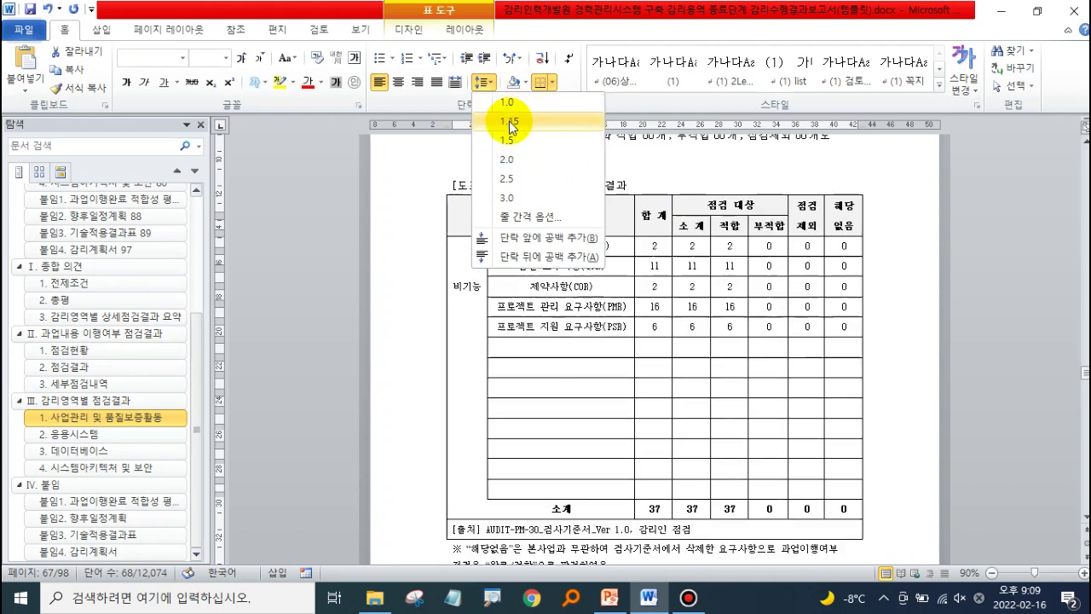
{"action": "left_click", "coordinate": [531, 212]}
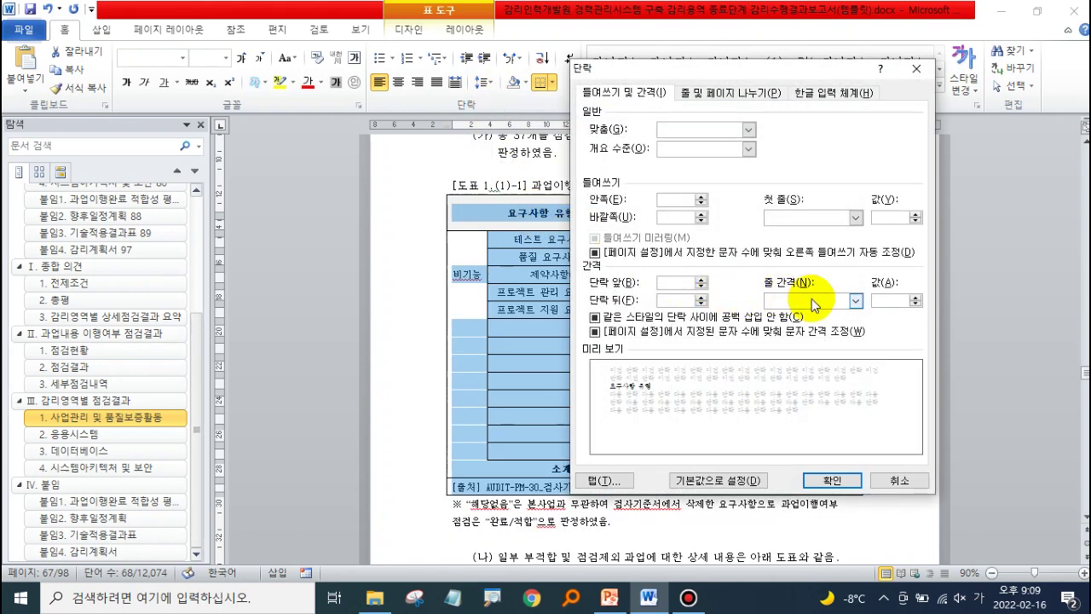
{"action": "left_click", "coordinate": [808, 300]}
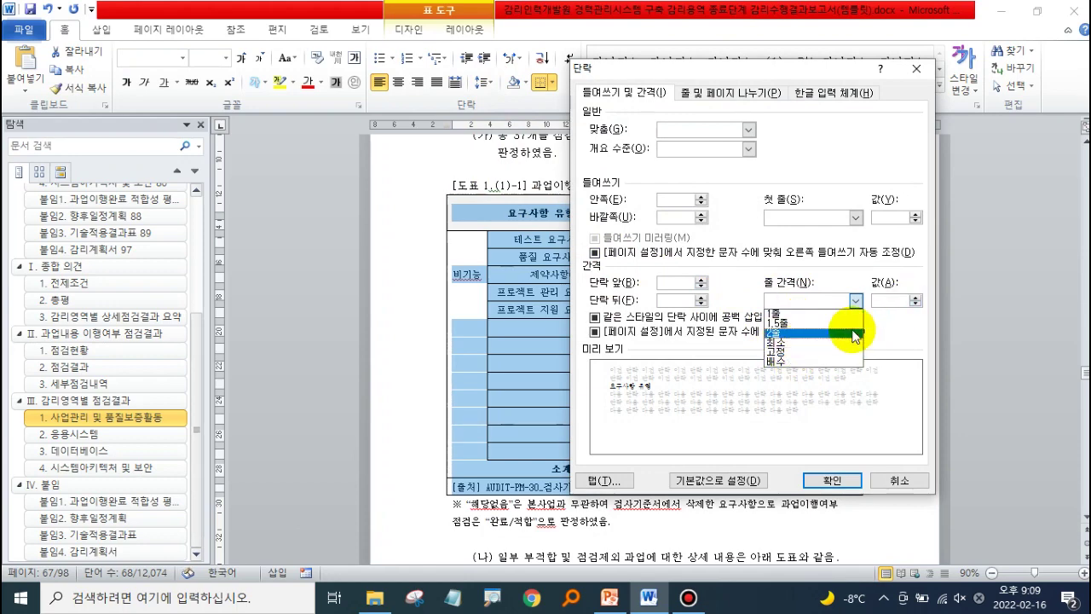
{"action": "left_click", "coordinate": [896, 482]}
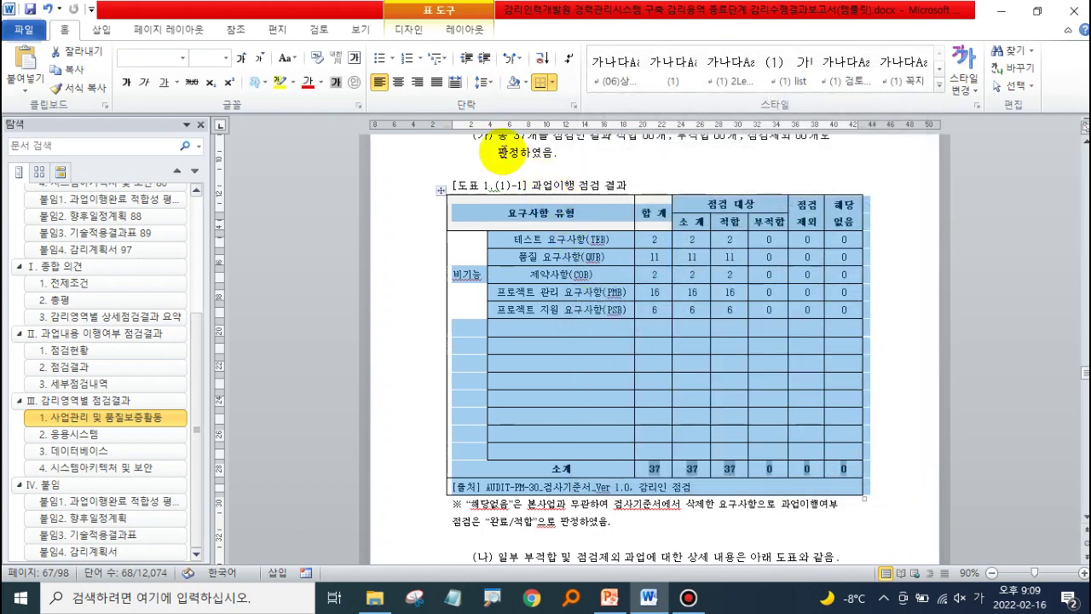
Reopen and close the line-spacing menu, then scroll to review the table.
{"action": "left_click", "coordinate": [482, 81]}
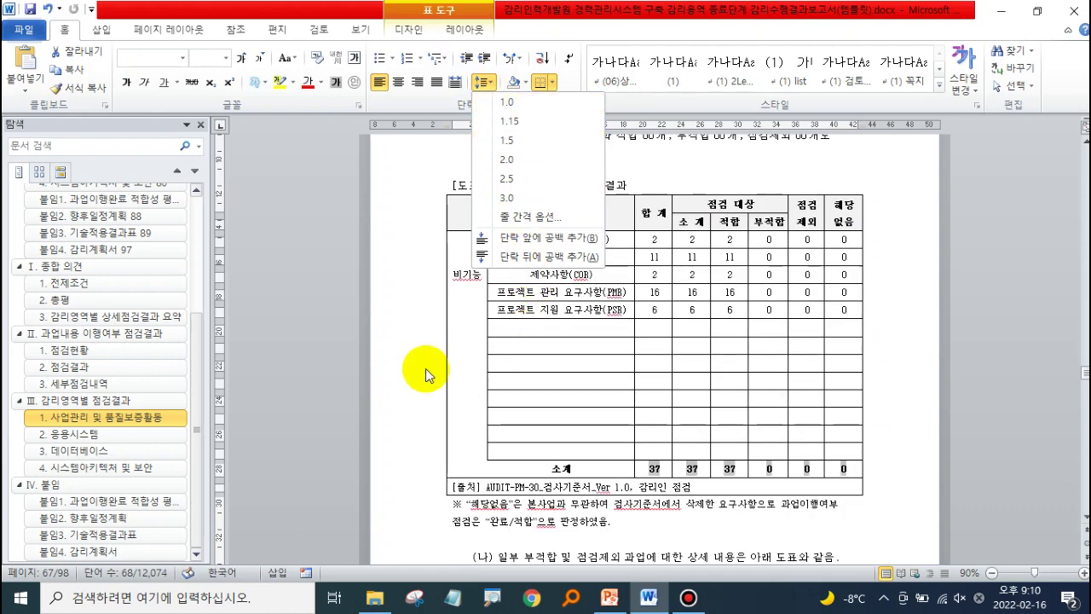
{"action": "left_click", "coordinate": [361, 373]}
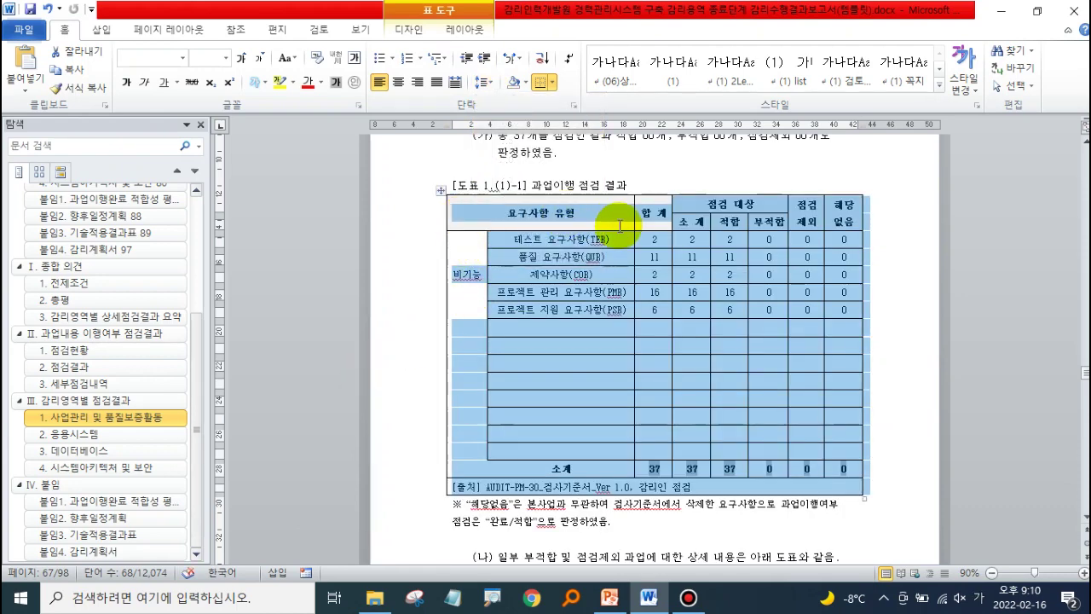
{"action": "scroll", "coordinate": [669, 352], "scroll_direction": "down", "scroll_amount": 3}
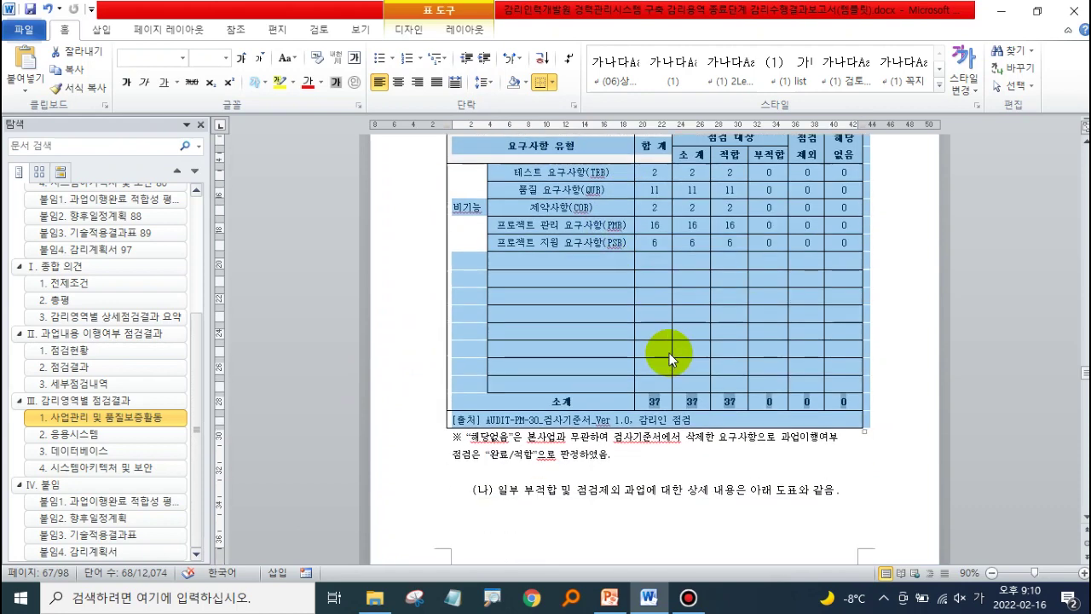
{"action": "scroll", "coordinate": [669, 353], "scroll_direction": "down", "scroll_amount": 1}
{"action": "scroll", "coordinate": [669, 353], "scroll_direction": "up", "scroll_amount": 2}
{"action": "scroll", "coordinate": [669, 353], "scroll_direction": "up", "scroll_amount": 2}
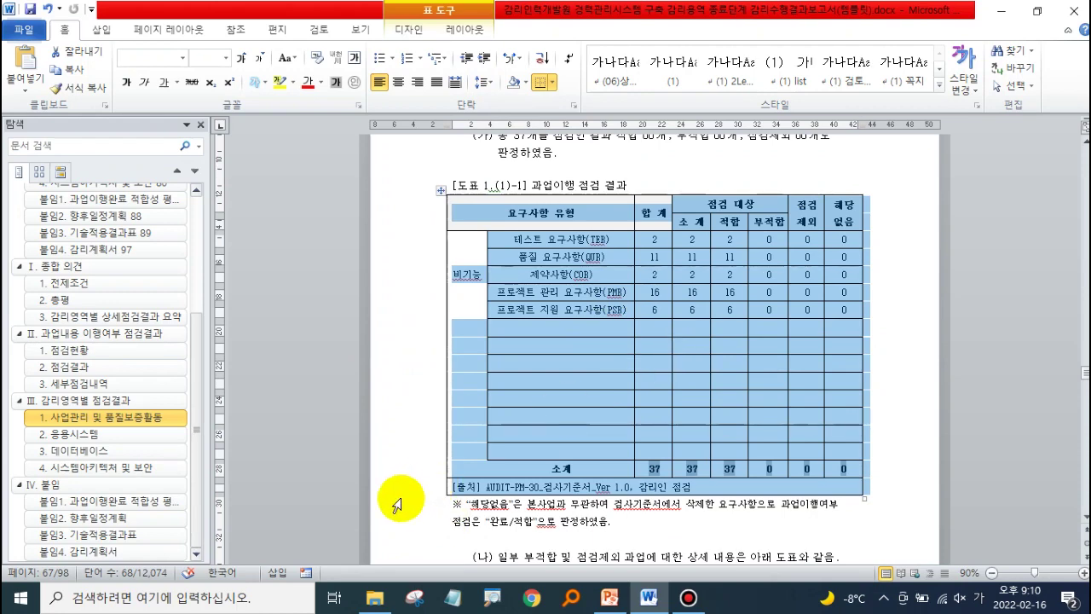
Glance at the PowerPoint table-tips slide, then return to Word and reopen the line-spacing choices.
{"action": "left_click", "coordinate": [609, 596]}
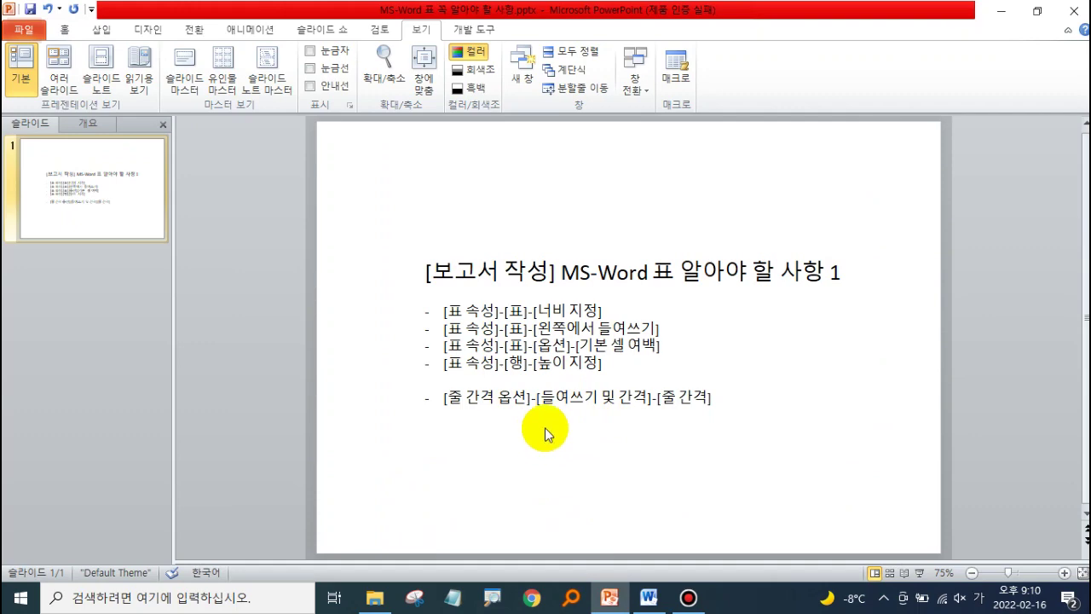
{"action": "left_click", "coordinate": [648, 597]}
{"action": "left_click", "coordinate": [484, 82]}
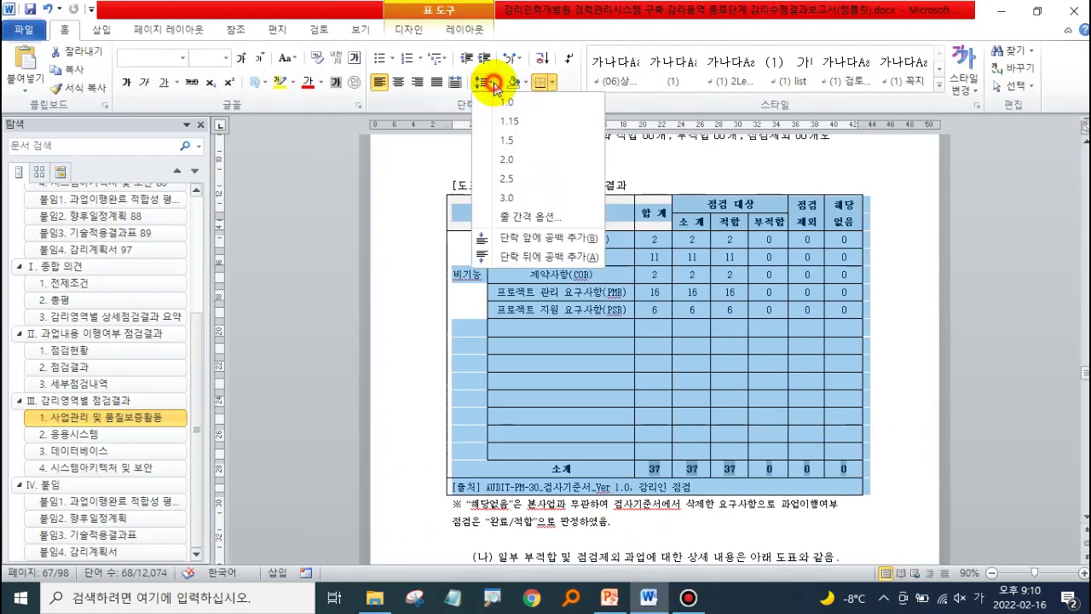
Set the table's line spacing to Exactly 4 pt and deselect the table.
{"action": "left_click", "coordinate": [536, 224]}
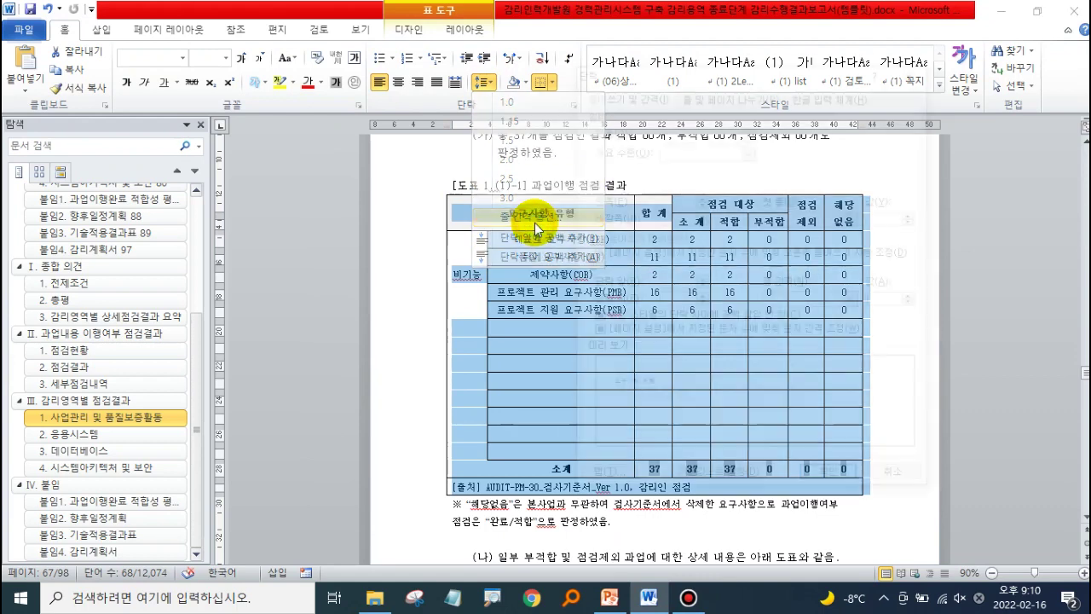
{"action": "left_click", "coordinate": [816, 300]}
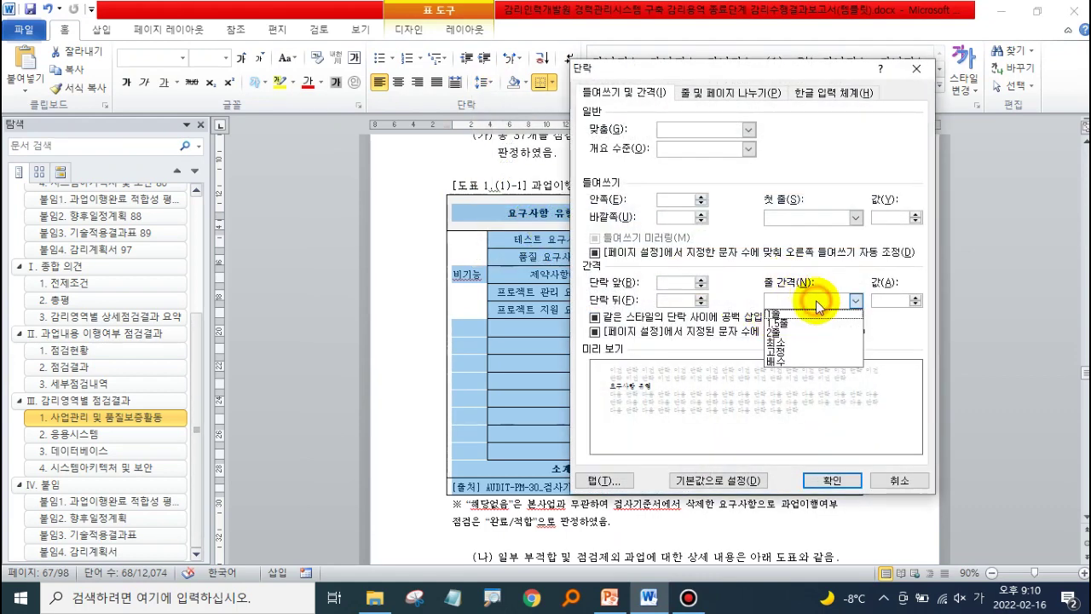
{"action": "left_click", "coordinate": [792, 350]}
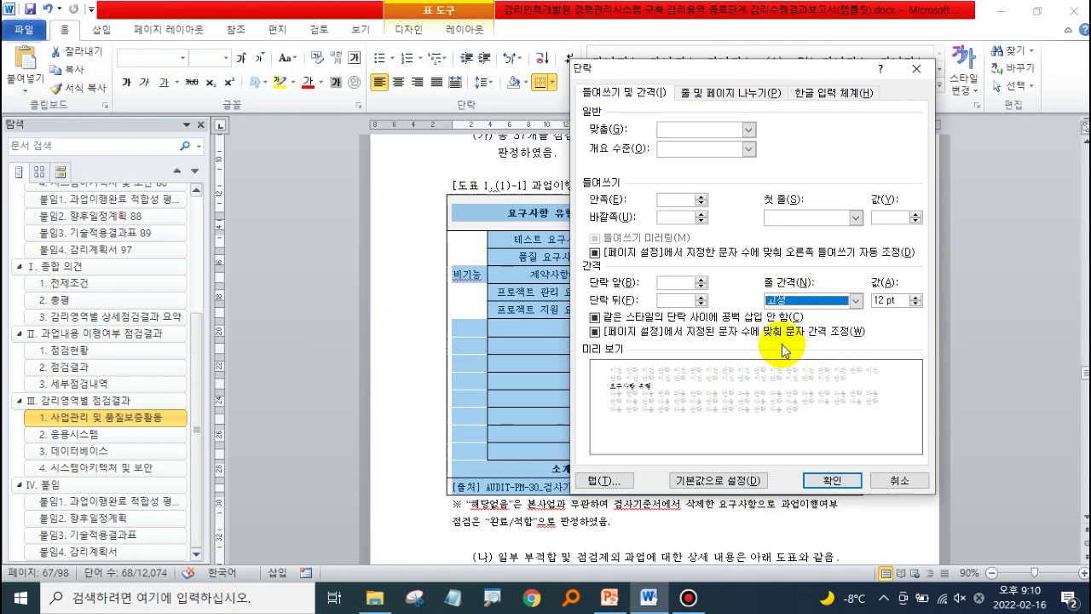
{"action": "left_click", "coordinate": [915, 304]}
{"action": "left_click", "coordinate": [915, 304]}
{"action": "left_click", "coordinate": [915, 304]}
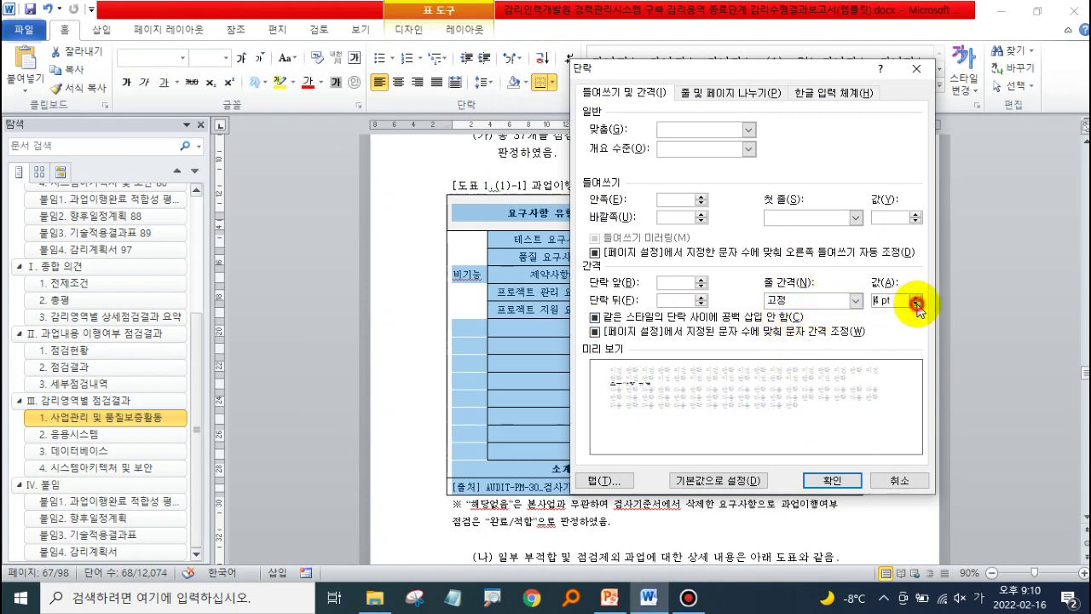
{"action": "left_click", "coordinate": [839, 481]}
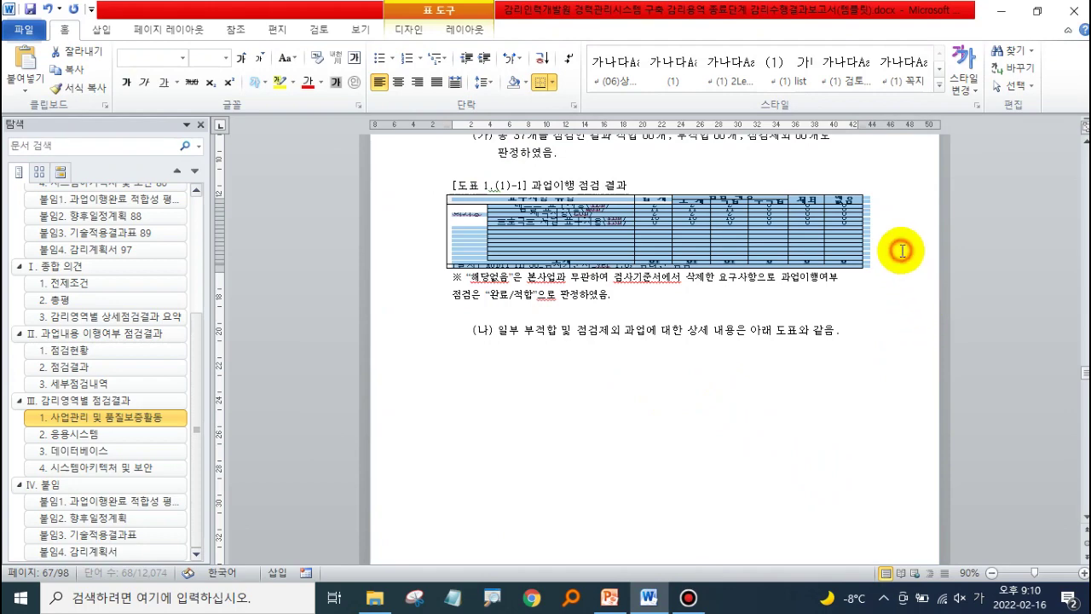
{"action": "left_click", "coordinate": [866, 277]}
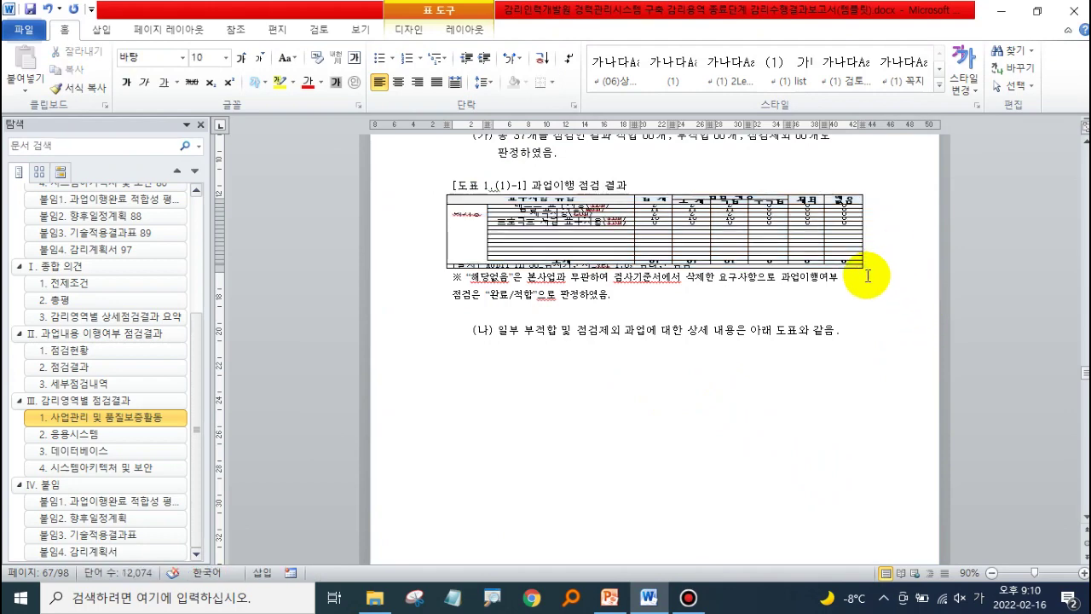
Deselect the cells and scroll to check the table at normal spacing below the section heading.
{"action": "scroll", "coordinate": [867, 275], "scroll_direction": "up", "scroll_amount": 5}
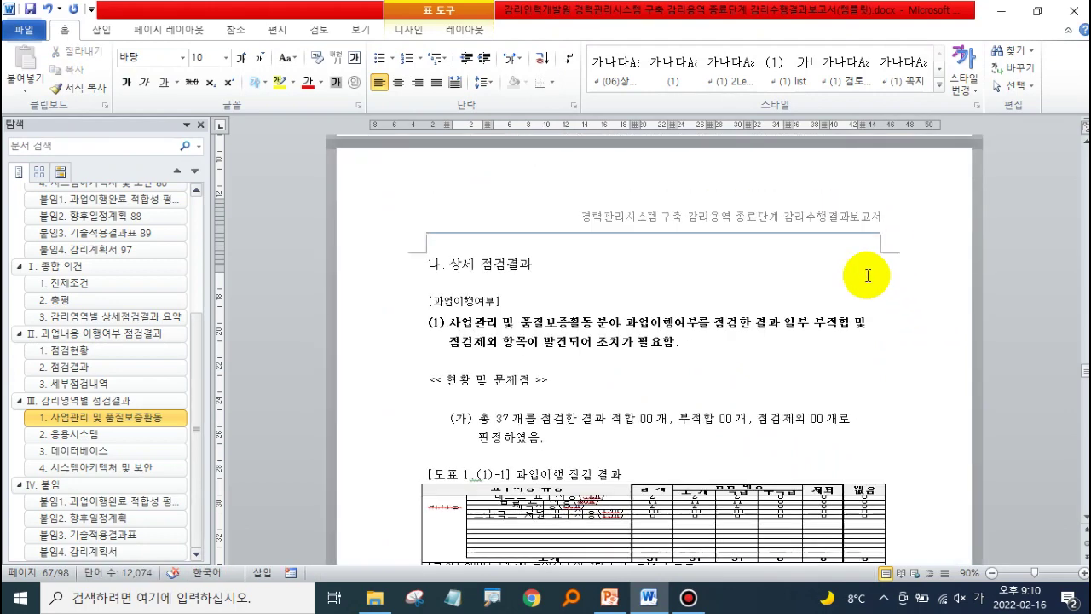
{"action": "scroll", "coordinate": [867, 275], "scroll_direction": "up", "scroll_amount": 2}
{"action": "scroll", "coordinate": [867, 275], "scroll_direction": "down", "scroll_amount": 8}
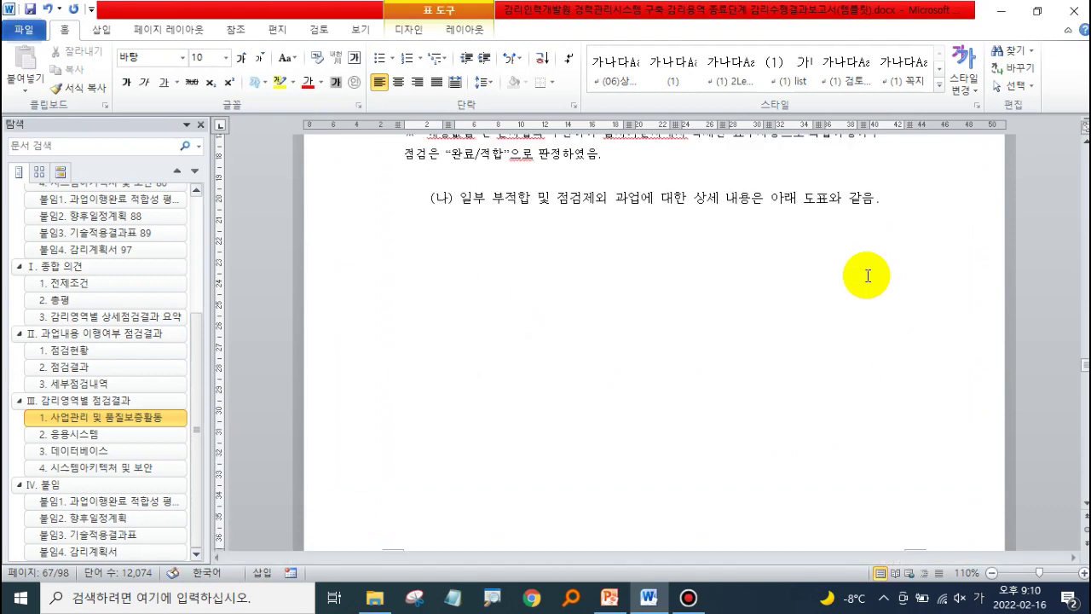
{"action": "scroll", "coordinate": [867, 275], "scroll_direction": "up", "scroll_amount": 1}
{"action": "scroll", "coordinate": [867, 276], "scroll_direction": "up", "scroll_amount": 4}
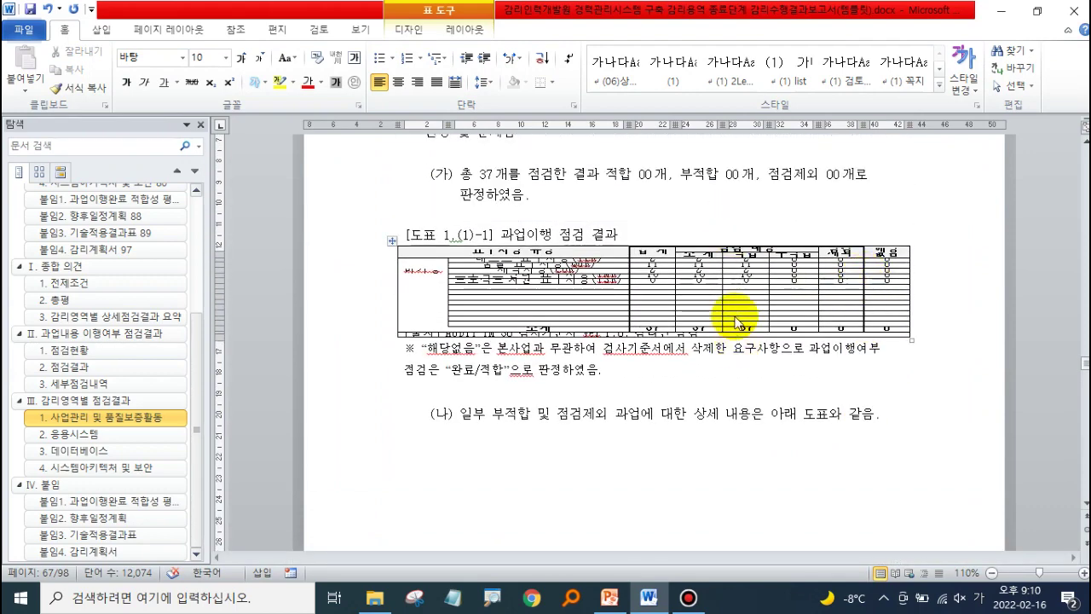
{"action": "left_click", "coordinate": [960, 344]}
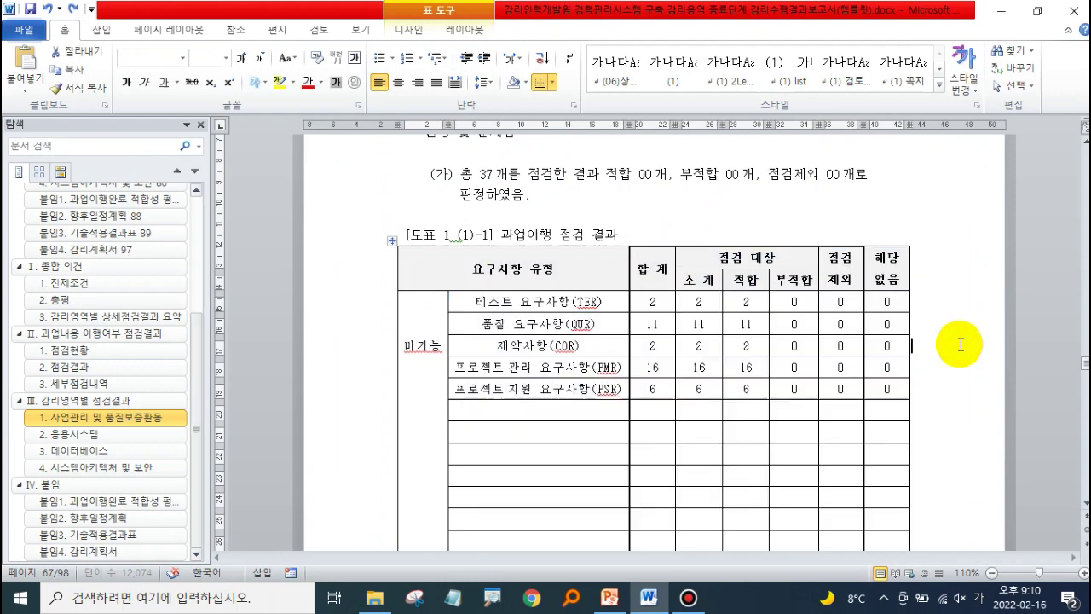
{"action": "scroll", "coordinate": [960, 344], "scroll_direction": "down", "scroll_amount": 5}
{"action": "scroll", "coordinate": [960, 344], "scroll_direction": "up", "scroll_amount": 3}
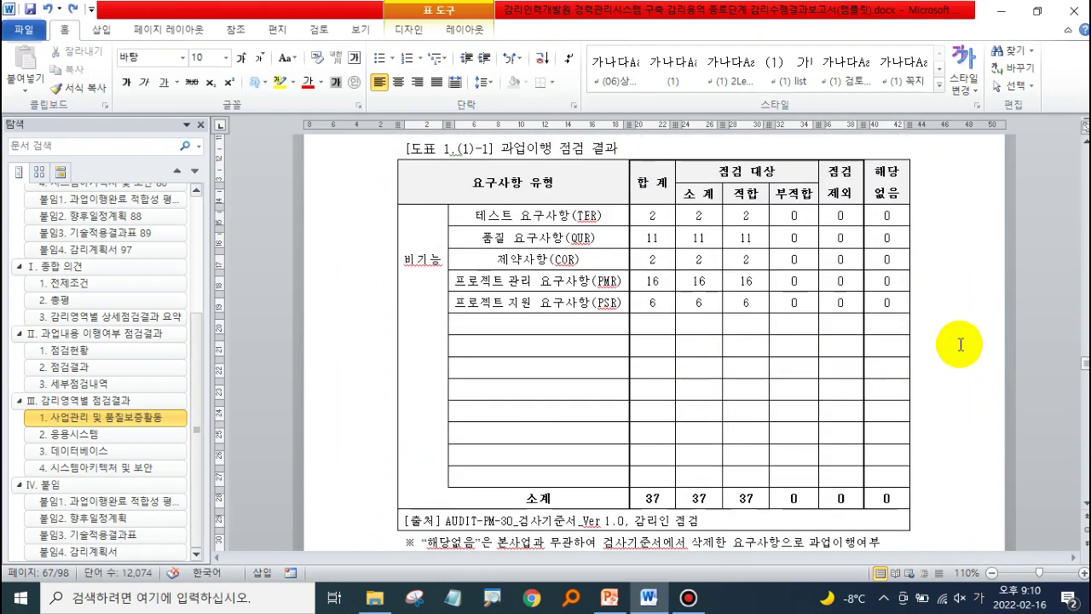
{"action": "scroll", "coordinate": [524, 328], "scroll_direction": "up", "scroll_amount": 2}
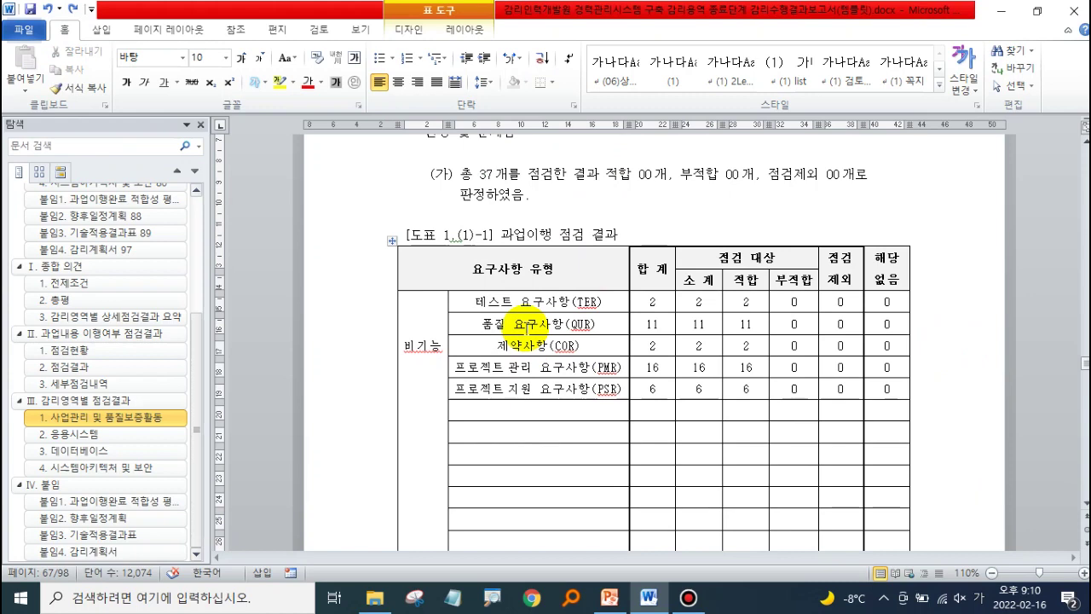
{"action": "scroll", "coordinate": [427, 312], "scroll_direction": "up", "scroll_amount": 2}
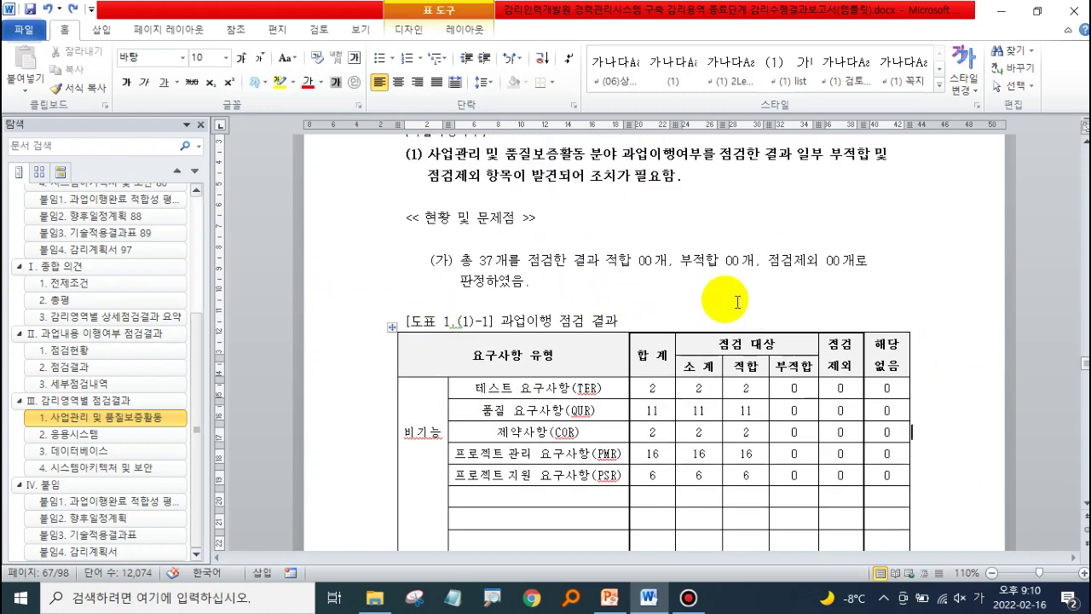